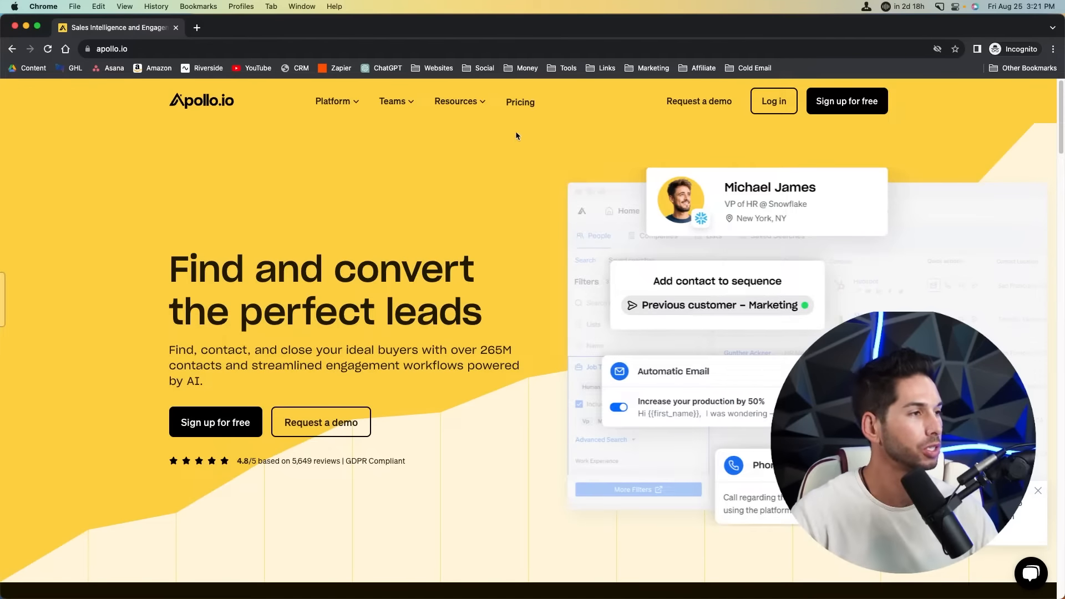
# - Review the pricing plans: Free $0, Basic $49, Professional $79 and Organization $99 at annual billing
pyautogui.click(519, 102)
pyautogui.scroll(-2, 466, 211)
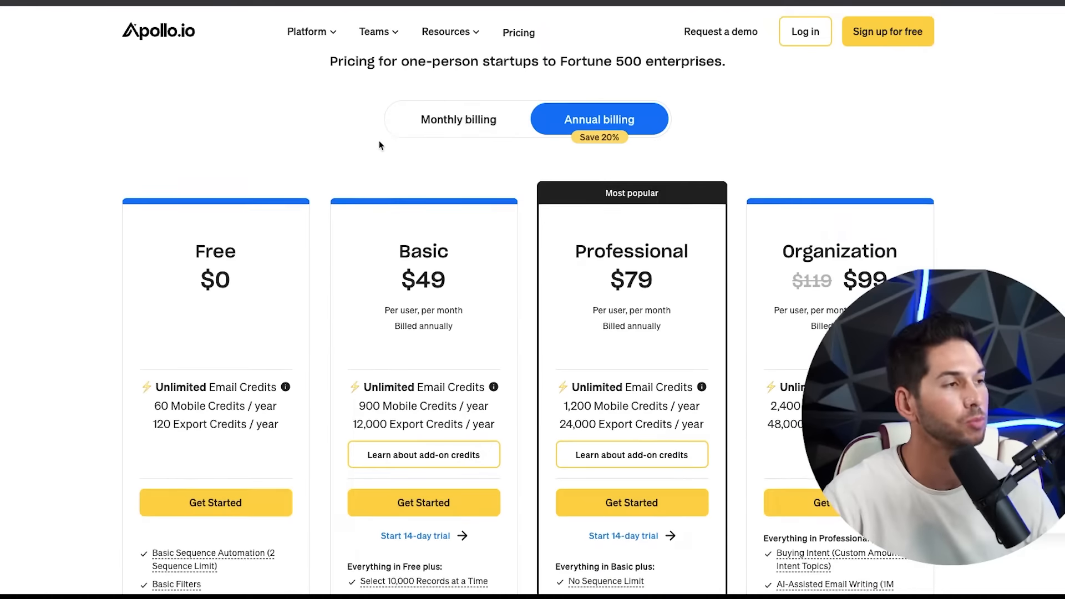
pyautogui.scroll(-2, 395, 200)
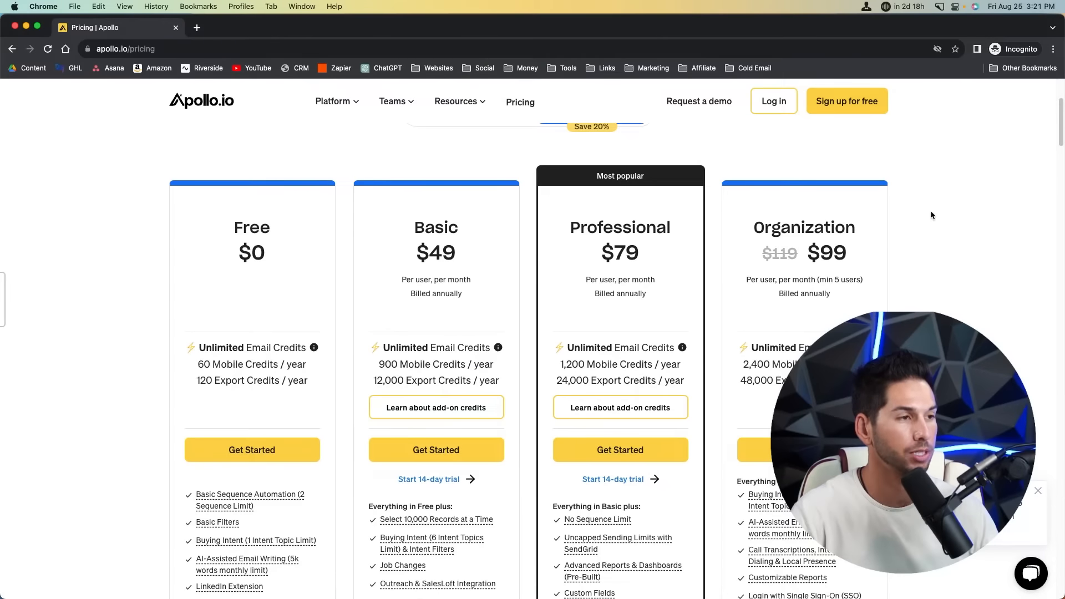
pyautogui.doubleClick(821, 224)
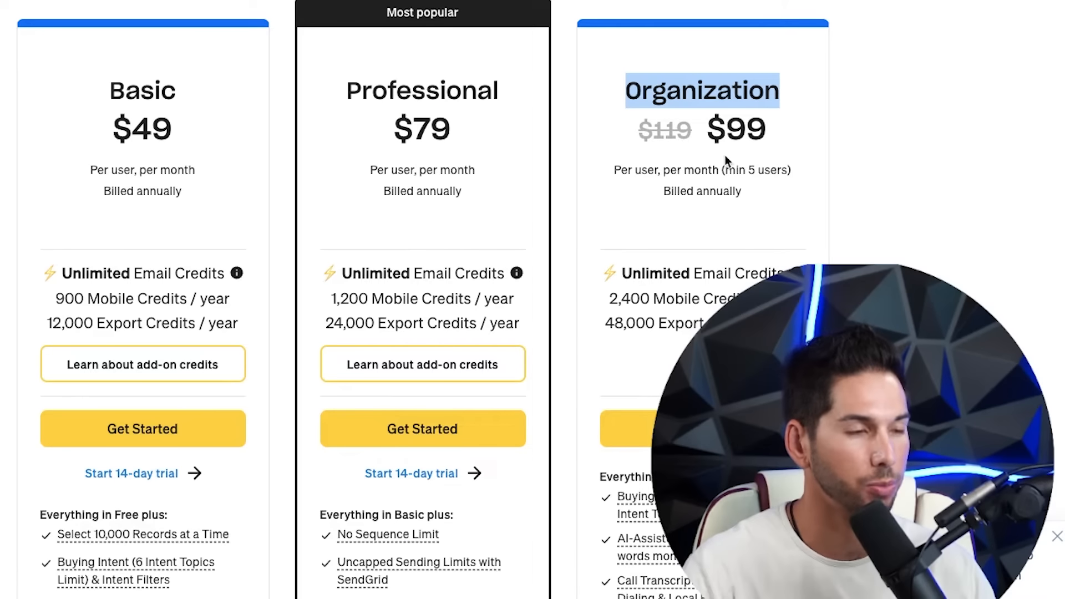
pyautogui.scroll(-1, 686, 162)
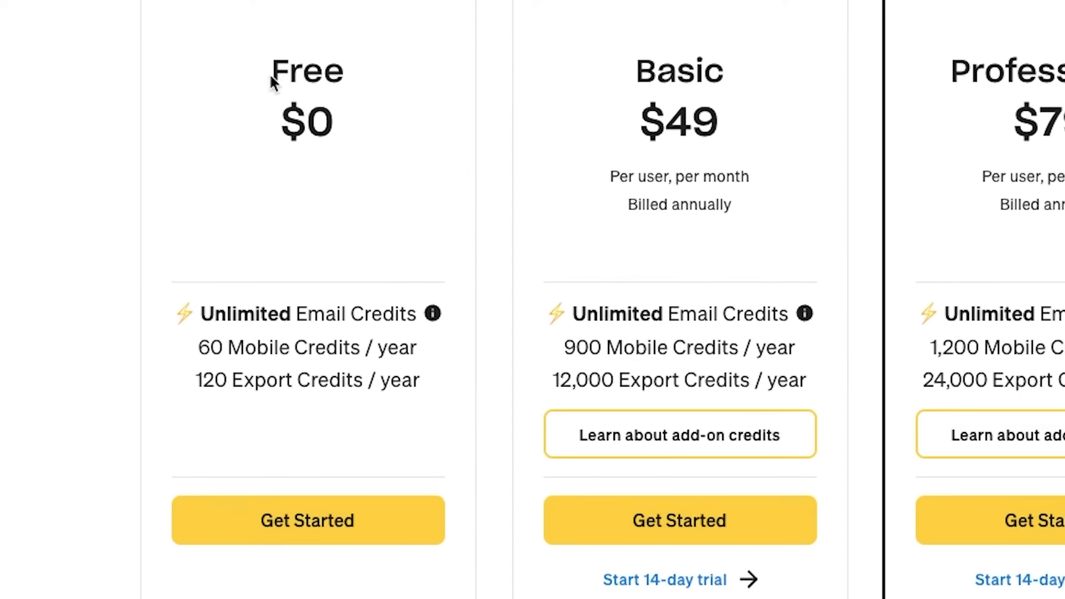
pyautogui.moveTo(233, 195); pyautogui.dragTo(272, 198)
pyautogui.doubleClick(681, 75)
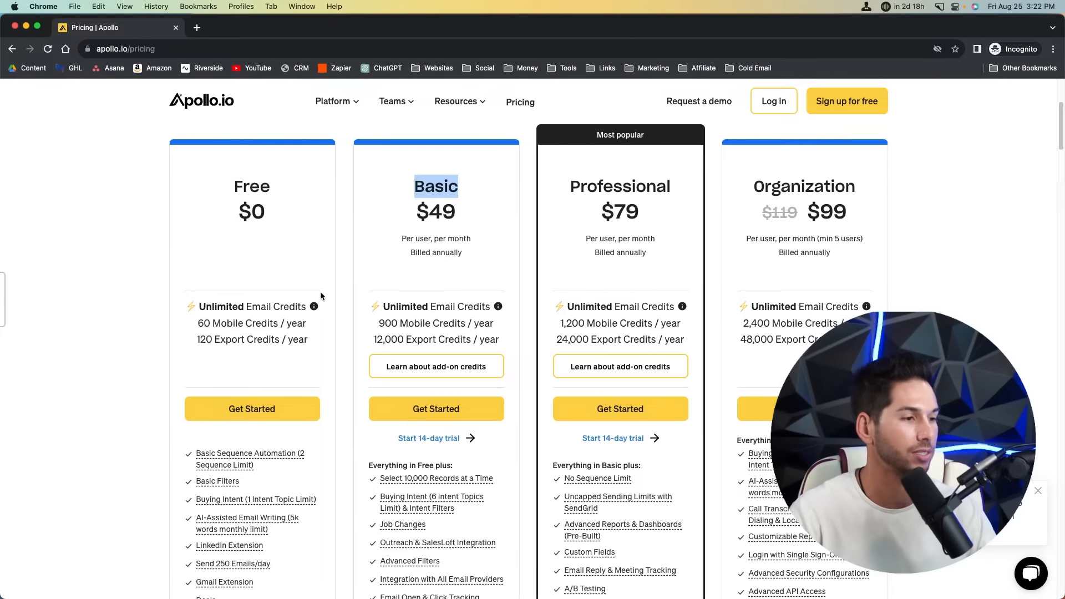
pyautogui.scroll(-1, 327, 284)
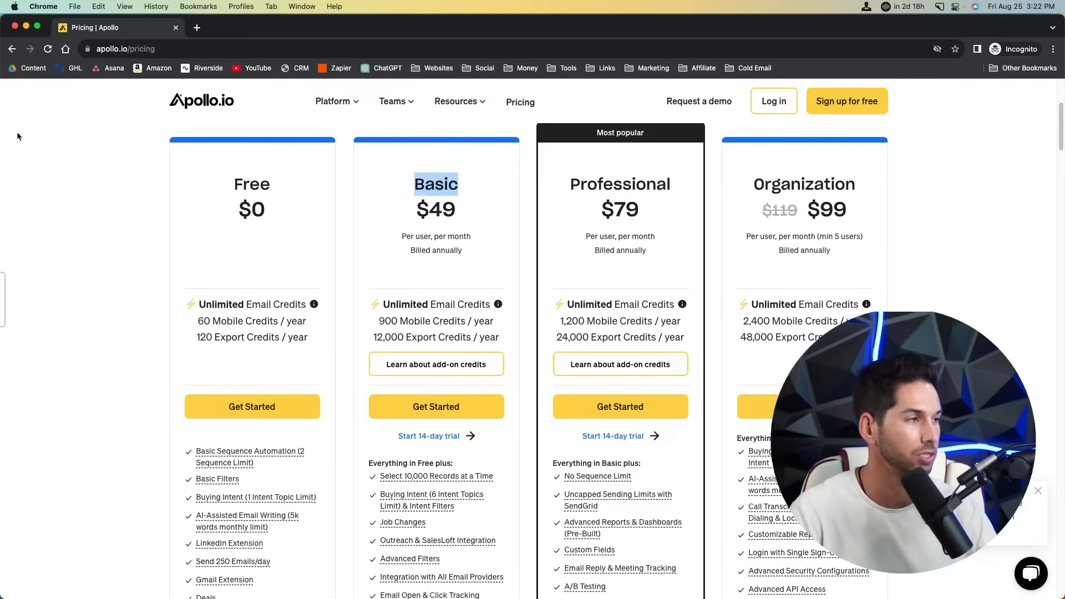
pyautogui.click(89, 165)
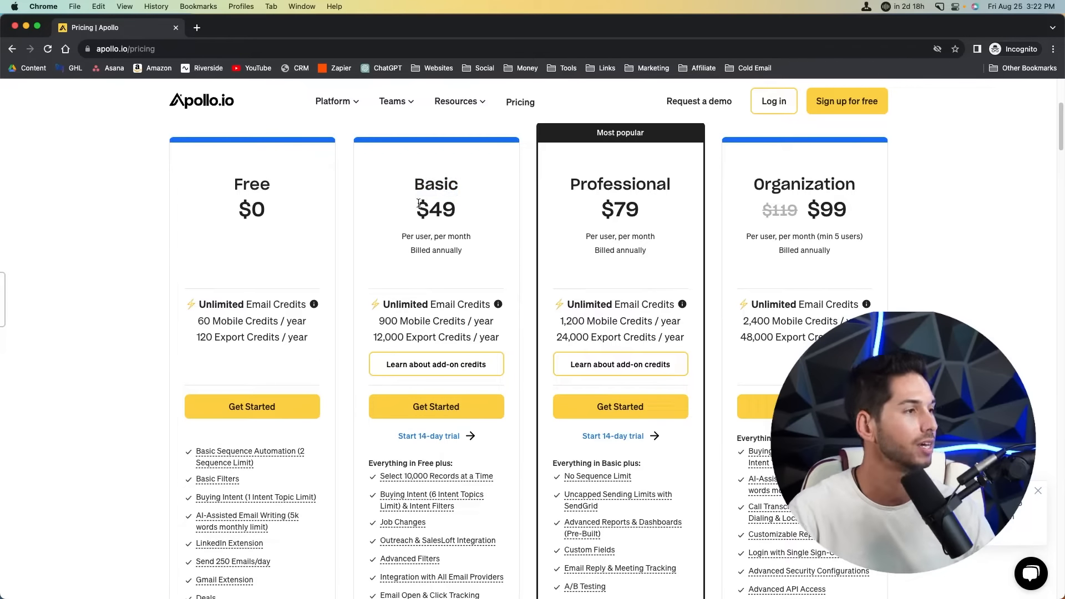
pyautogui.doubleClick(430, 188)
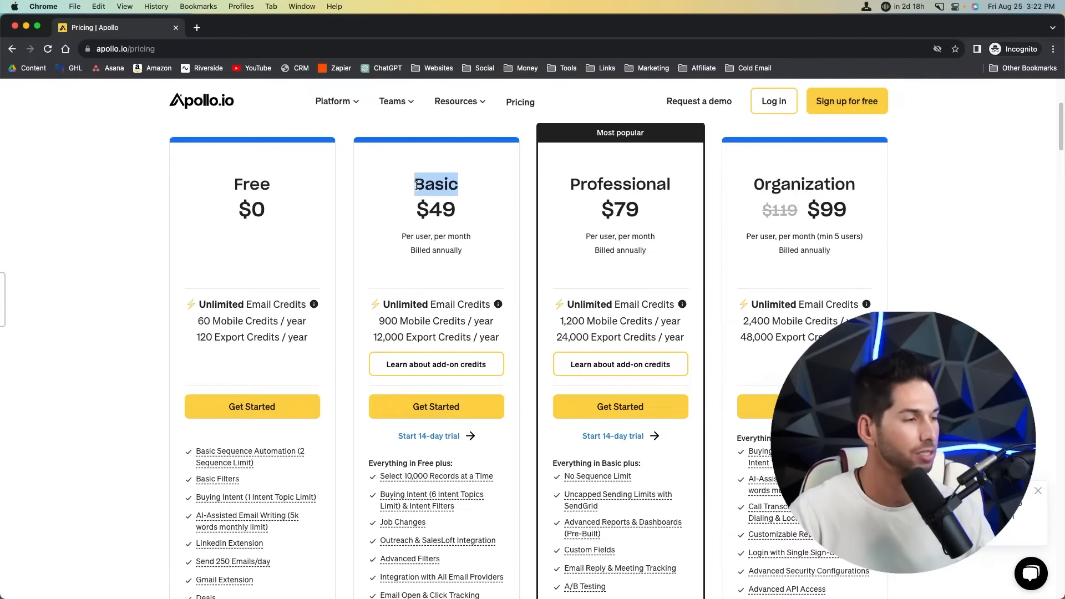
pyautogui.scroll(2, 426, 299)
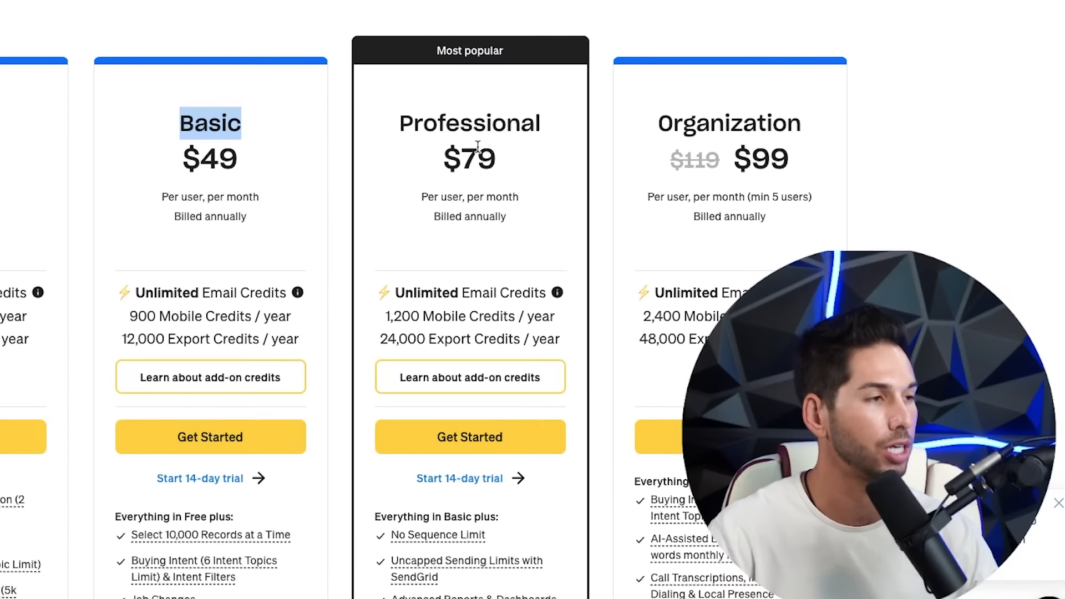
pyautogui.doubleClick(628, 225)
pyautogui.doubleClick(698, 126)
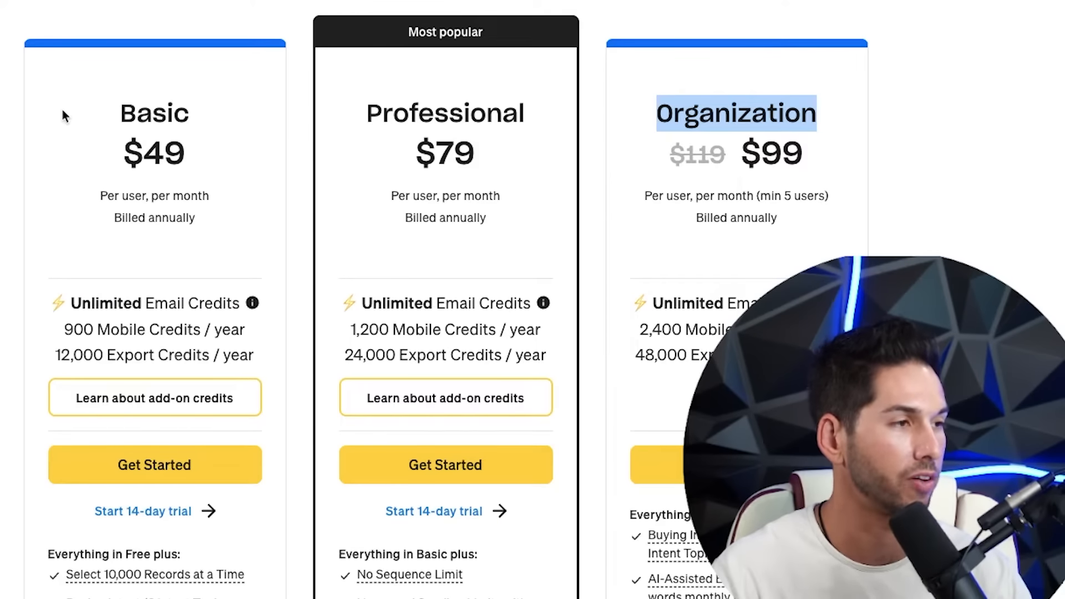
pyautogui.scroll(1, 62, 109)
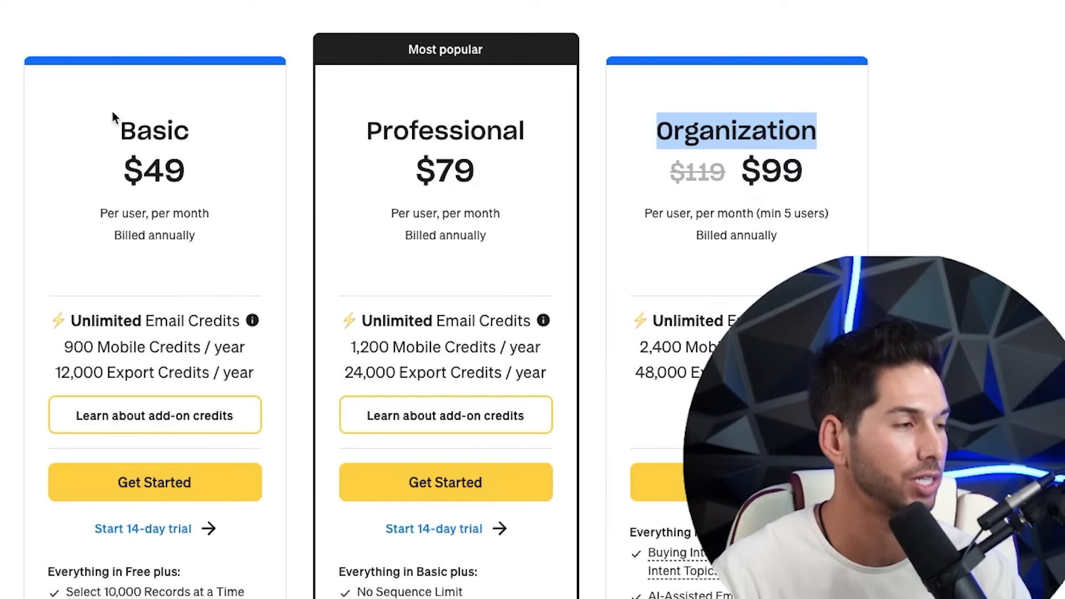
pyautogui.doubleClick(139, 130)
pyautogui.hscroll(-5, 525, 61)
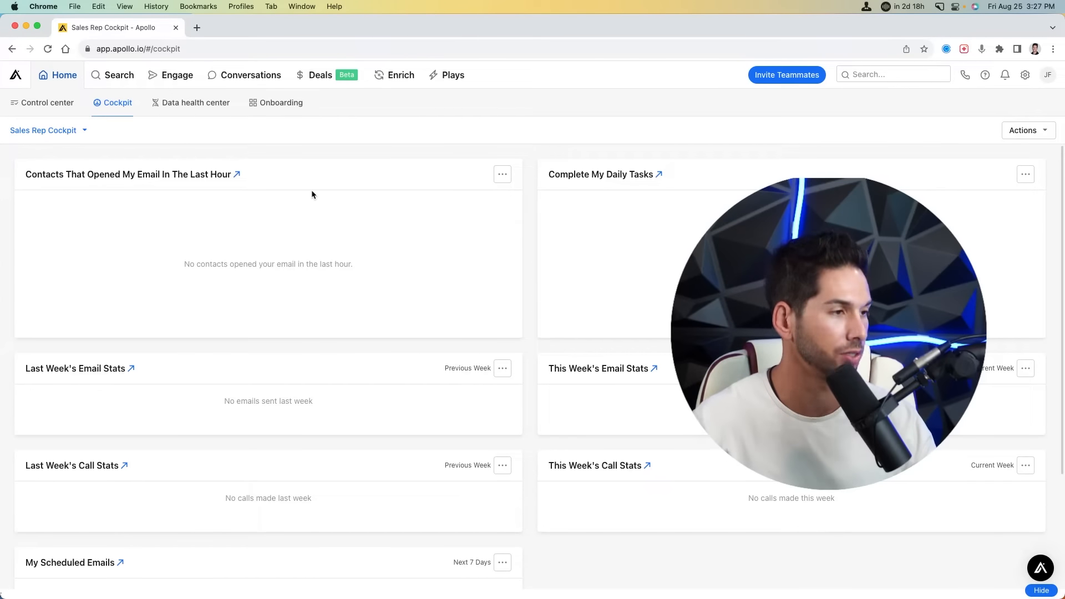
# - Scroll the Cockpit, then go to People search, showing 267.1M contacts with no filters
pyautogui.scroll(-4, 310, 237)
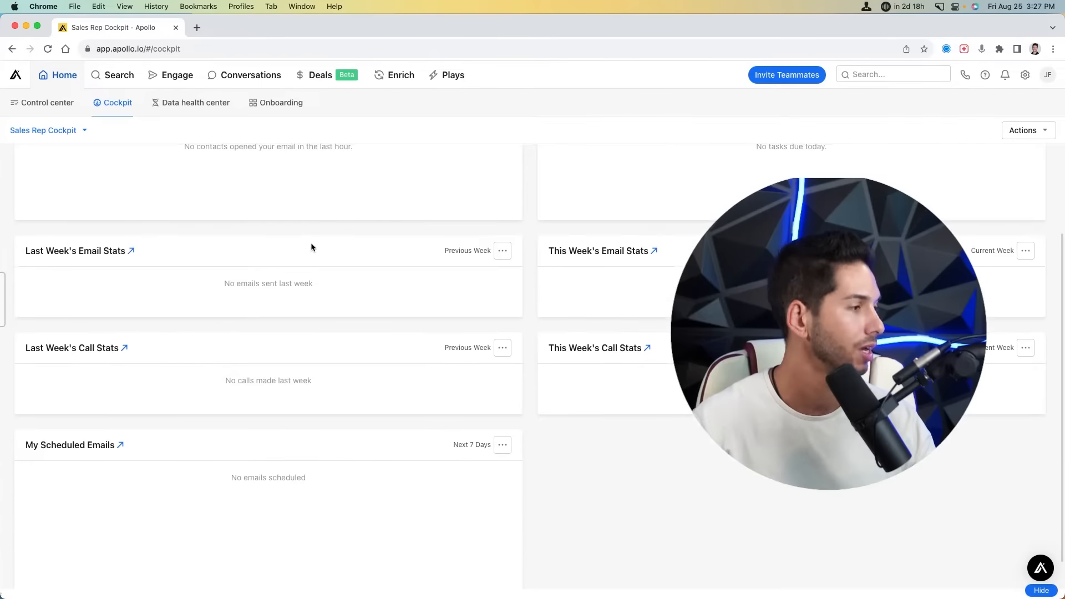
pyautogui.scroll(3, 311, 242)
pyautogui.scroll(2, 311, 237)
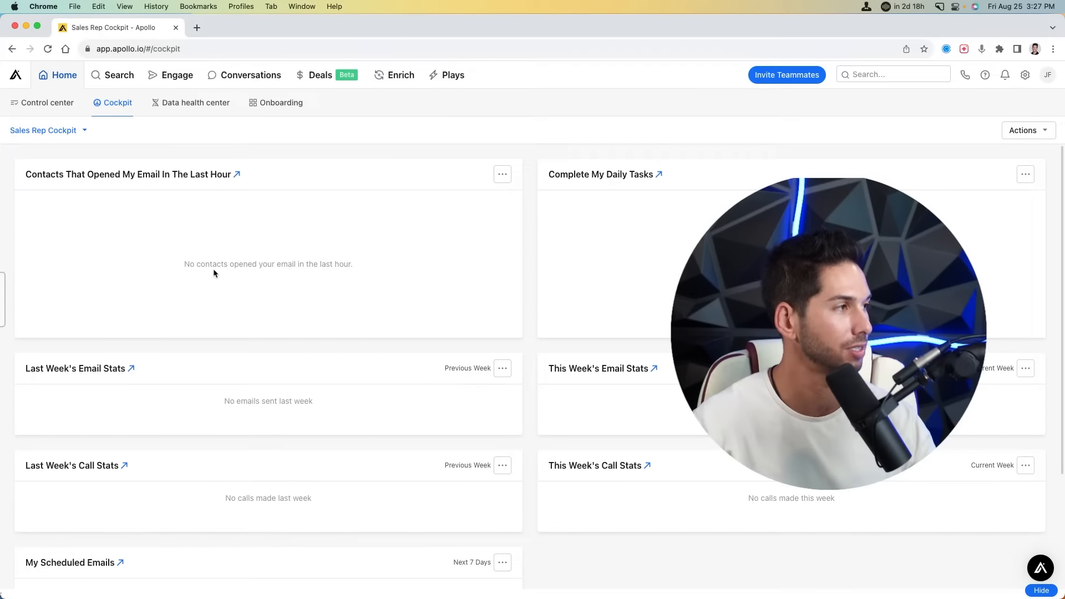
pyautogui.click(111, 83)
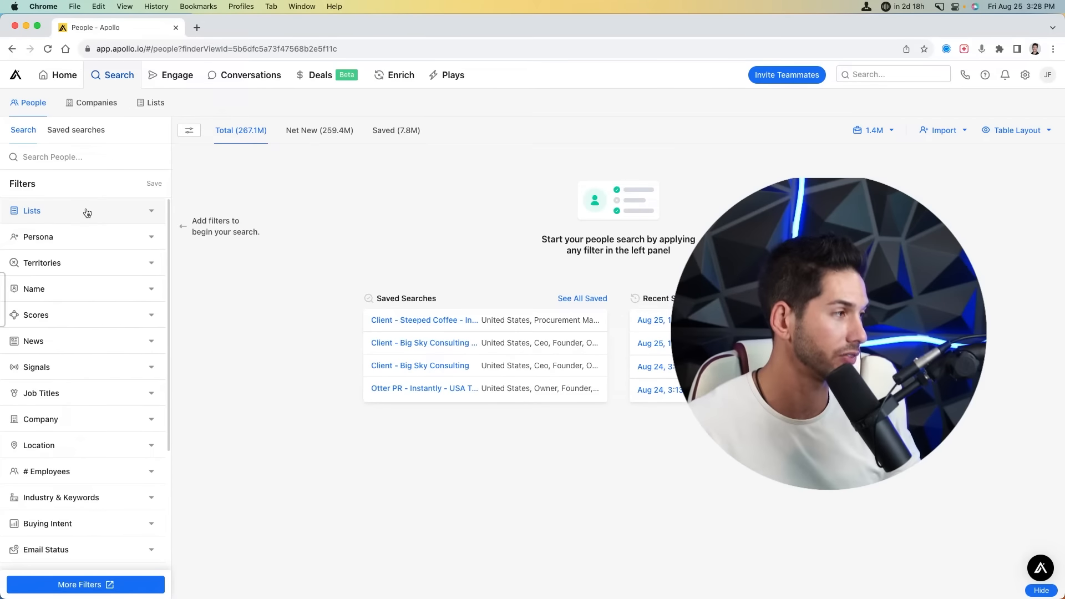
# - Expand Scores and try Create scores, then expand the News filter's categories for the last 7 days
pyautogui.click(100, 314)
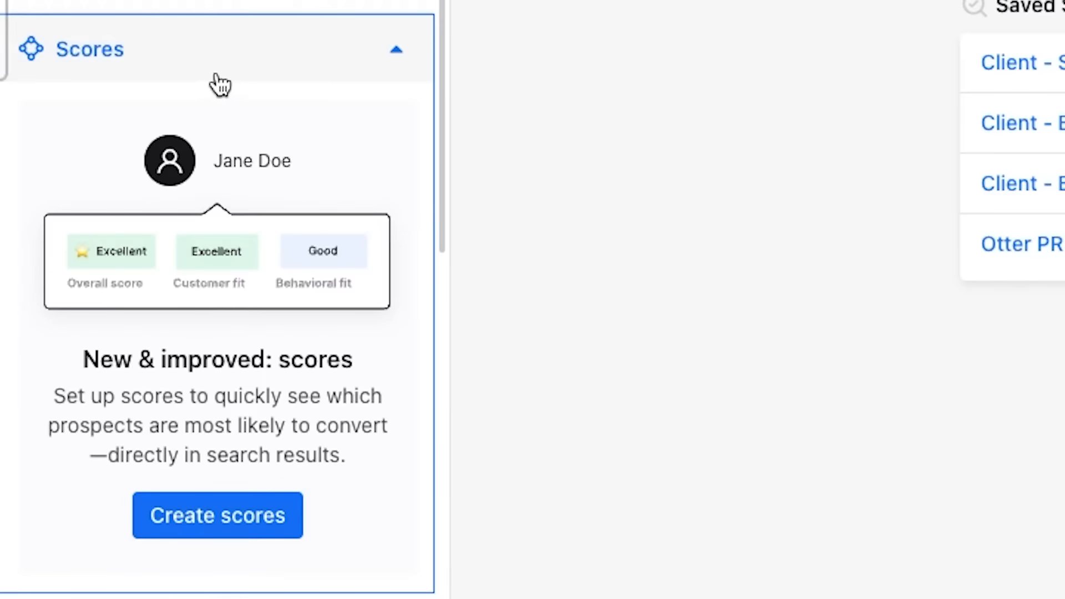
pyautogui.click(193, 516)
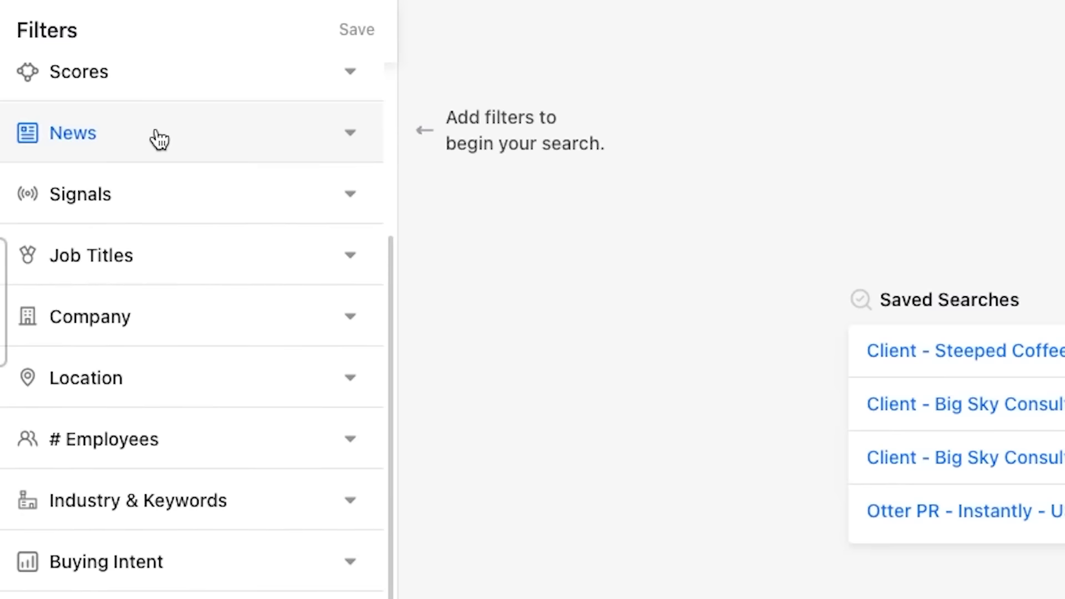
pyautogui.click(160, 140)
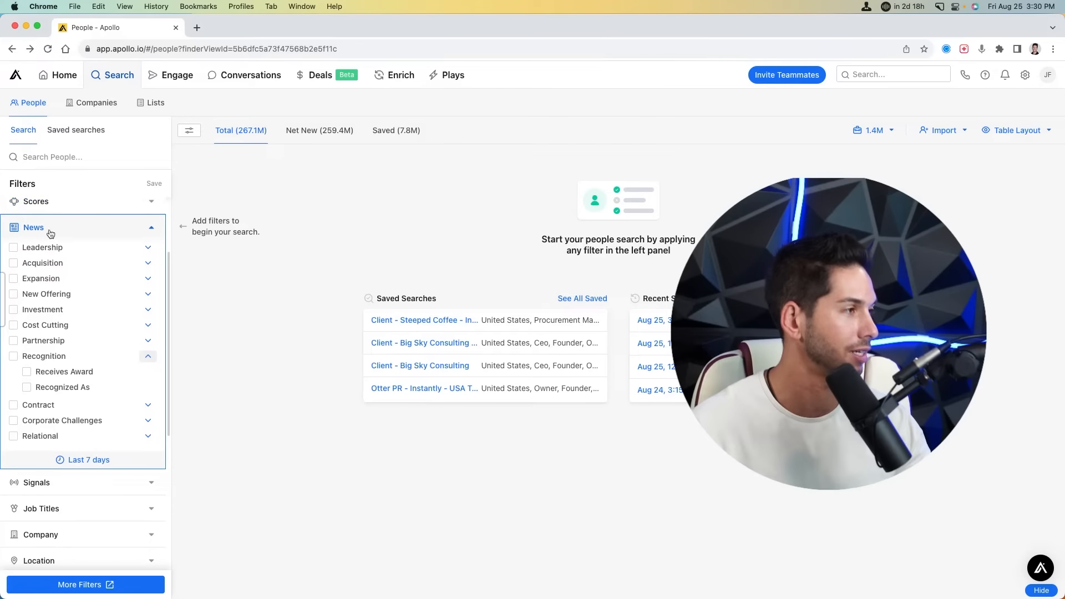
# - Collapse News and expand Signals, browsing signals such as Recent funding and New role
pyautogui.click(138, 229)
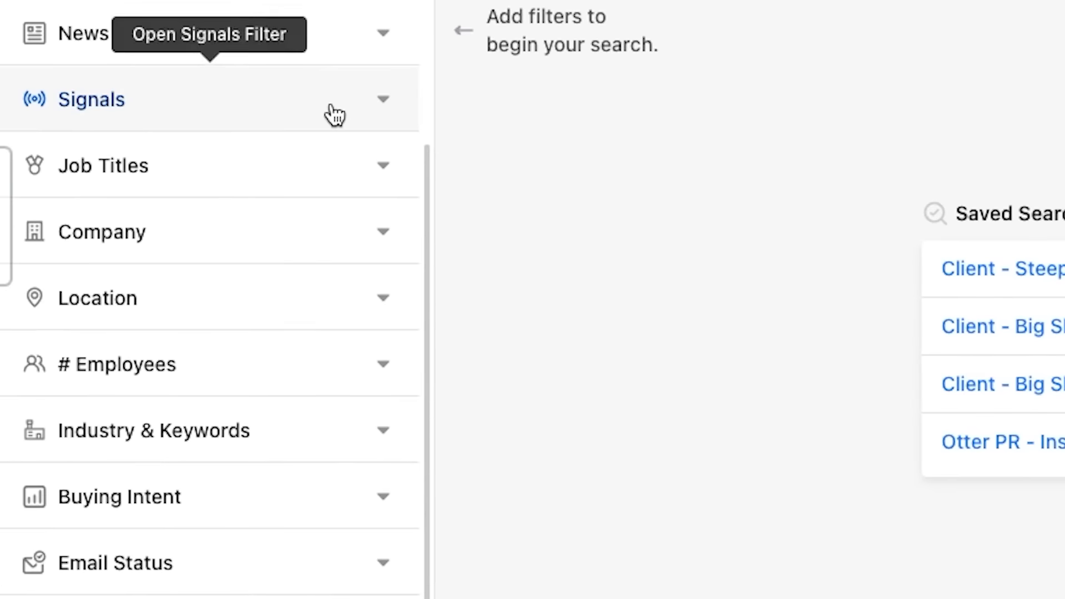
pyautogui.click(130, 257)
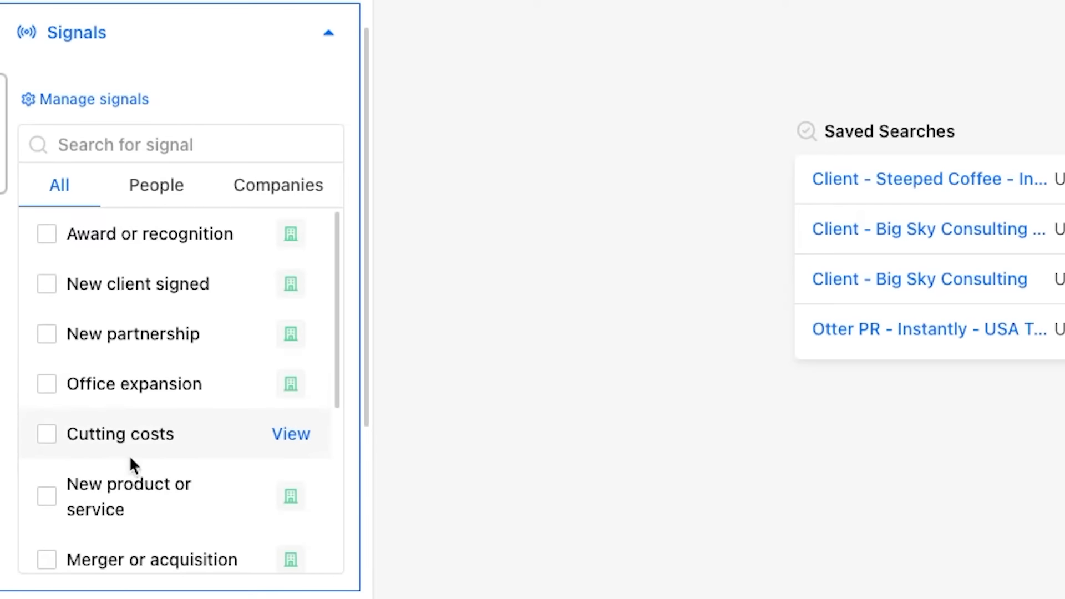
pyautogui.scroll(-2, 128, 403)
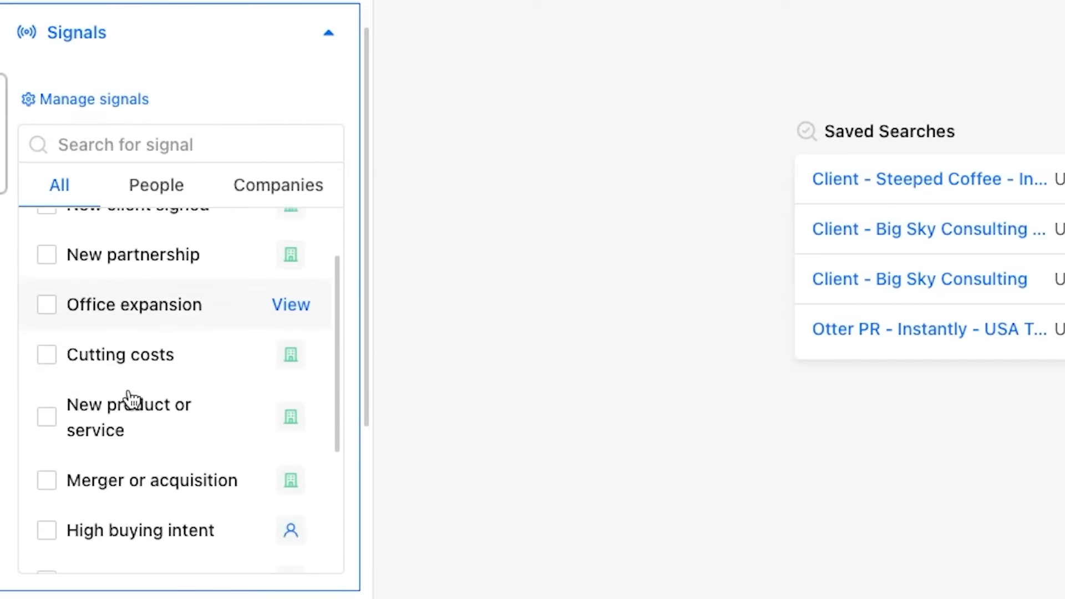
pyautogui.scroll(-1, 128, 400)
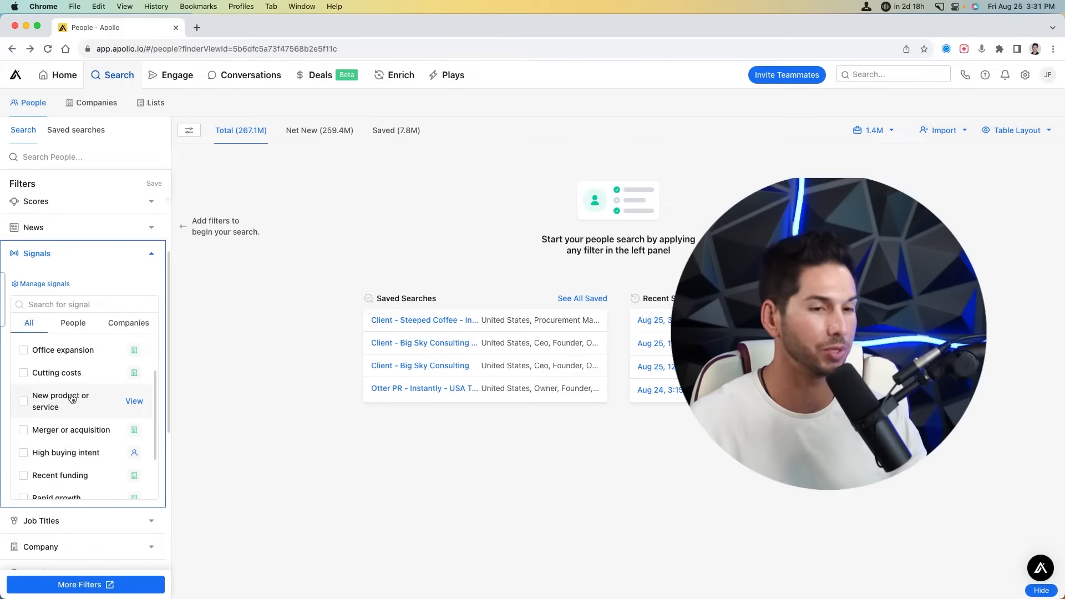
pyautogui.scroll(-1, 66, 400)
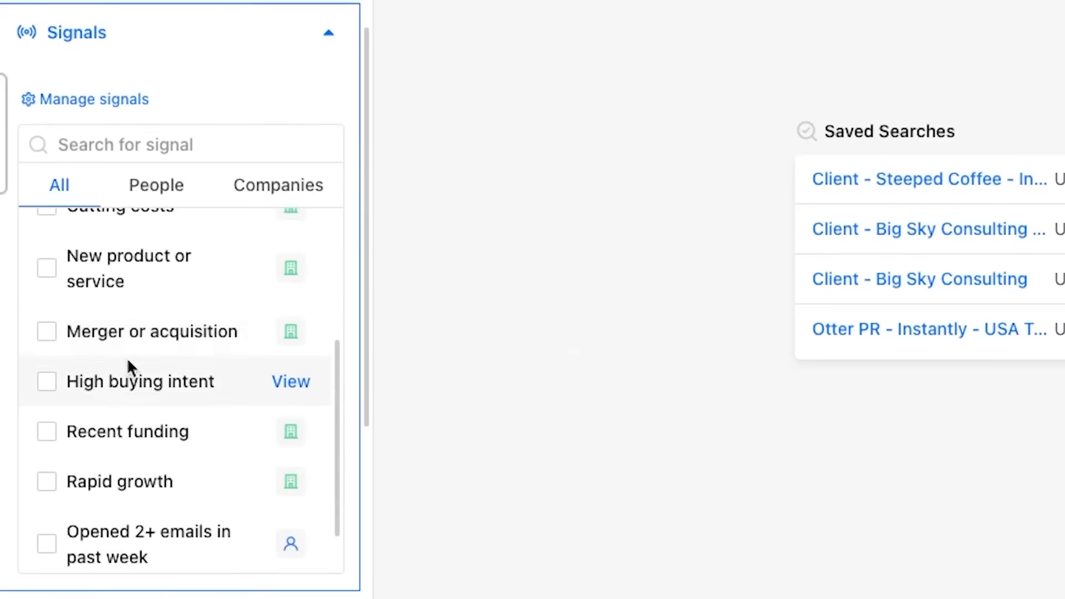
pyautogui.scroll(-1, 119, 408)
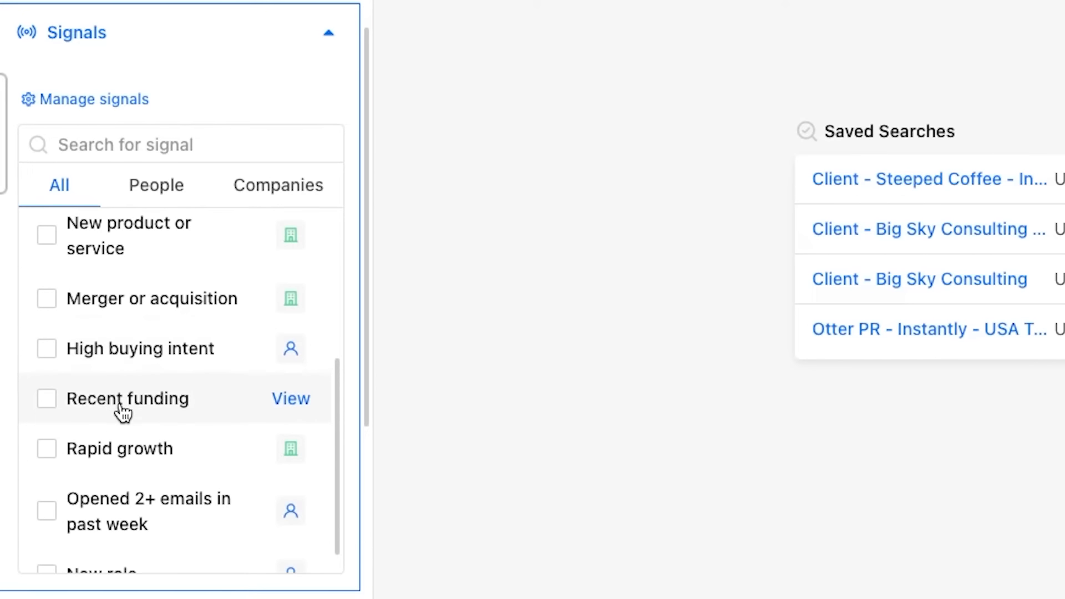
pyautogui.scroll(-2, 119, 411)
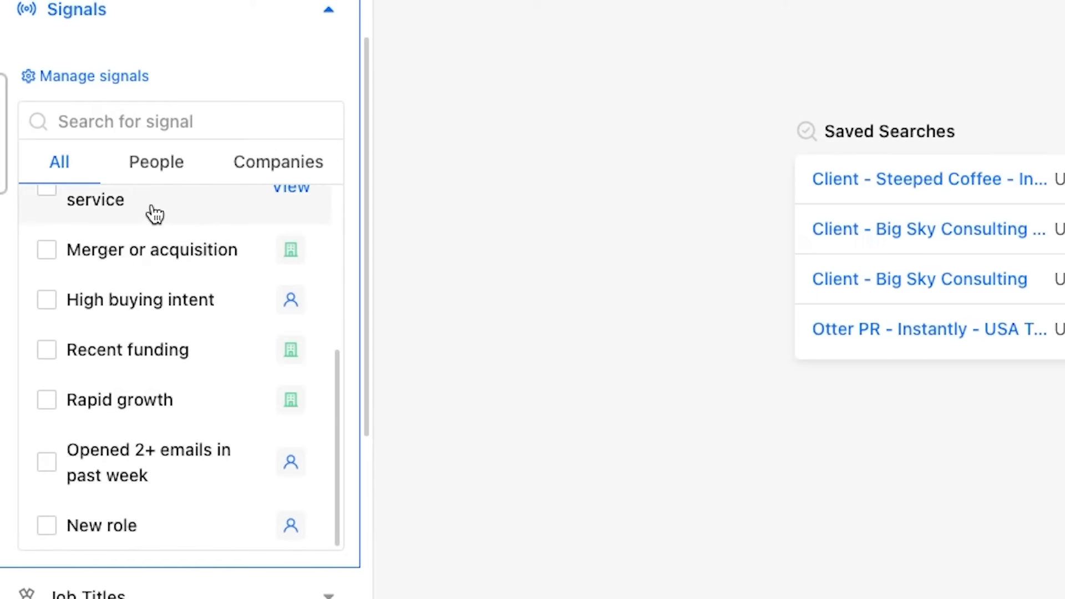
# - Switch to the People tab and scroll the filters from Company through Funding, Job Postings and Sequence
pyautogui.click(155, 181)
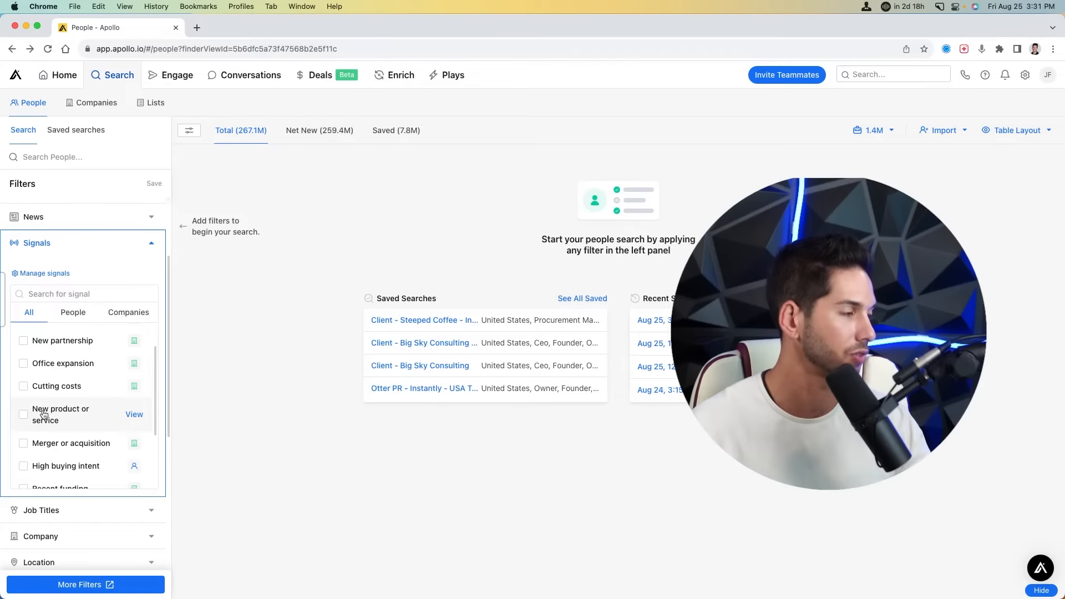
pyautogui.scroll(-3, 43, 415)
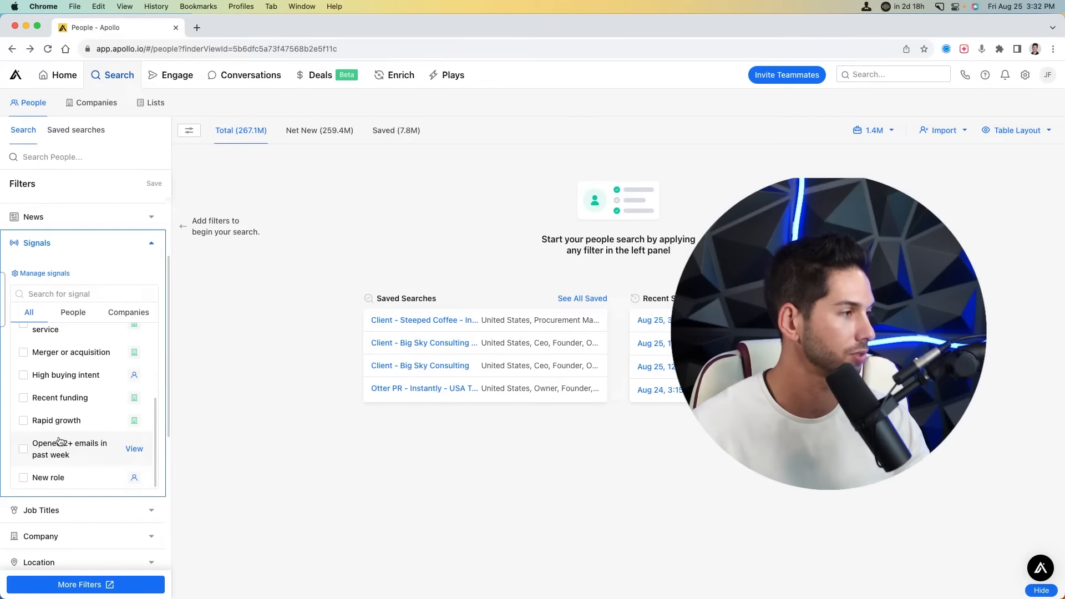
pyautogui.scroll(-6, 60, 441)
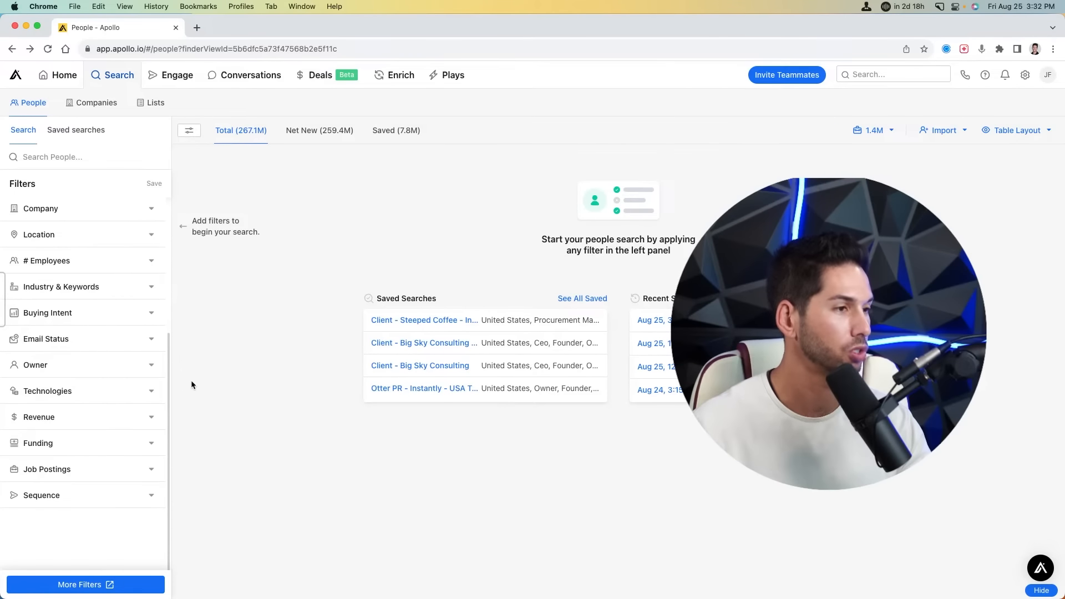
# - Expand Buying Intent to show High, Medium, Low and None scores and topics like Firewall Software
pyautogui.click(151, 314)
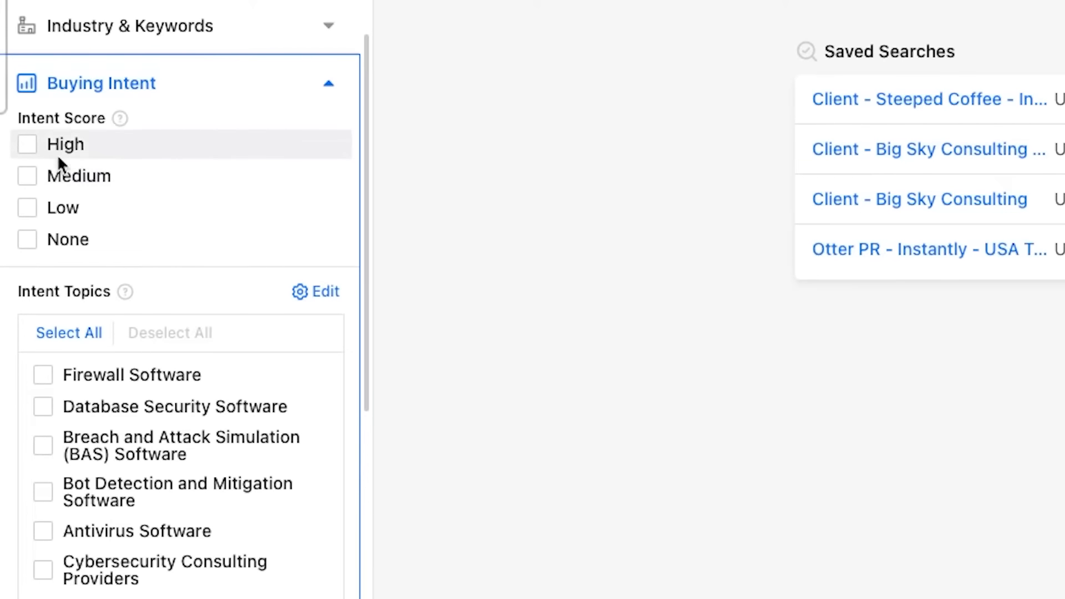
# - Scroll to the Intent Topics heading under Buying Intent, leaving all scores and topics unchecked
pyautogui.scroll(-1, 65, 207)
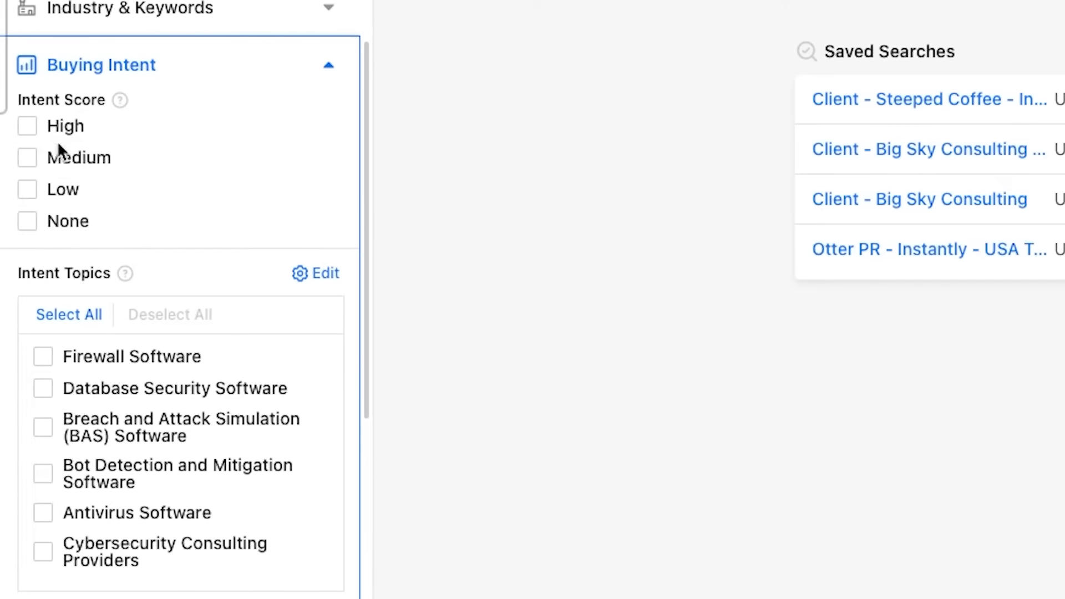
pyautogui.moveTo(19, 274); pyautogui.dragTo(170, 261)
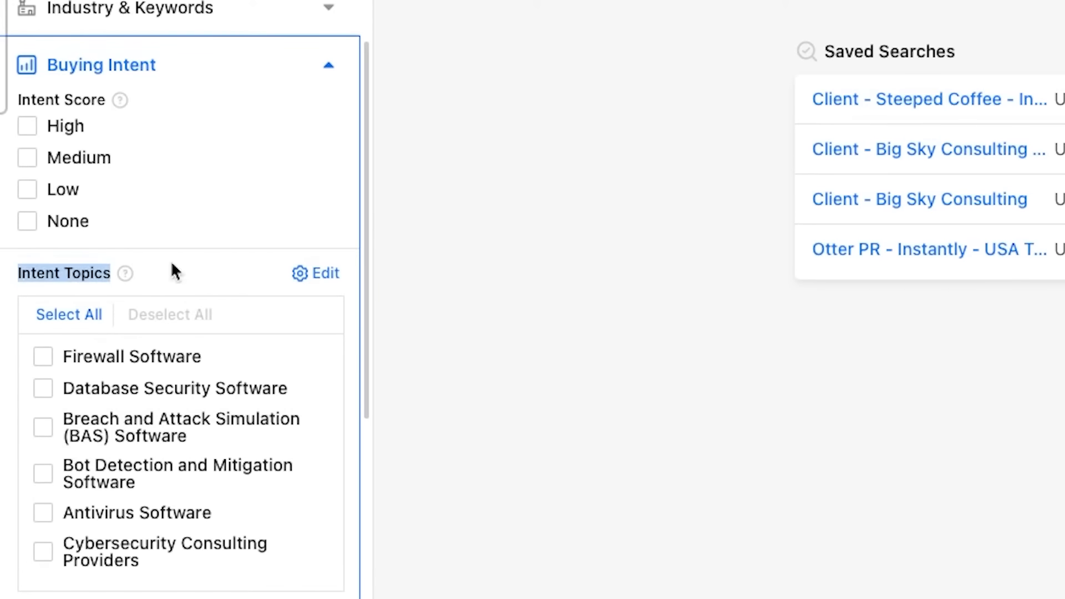
# - Browse the Intent Topic Settings catalogue and close it without changing the six topics
pyautogui.click(314, 159)
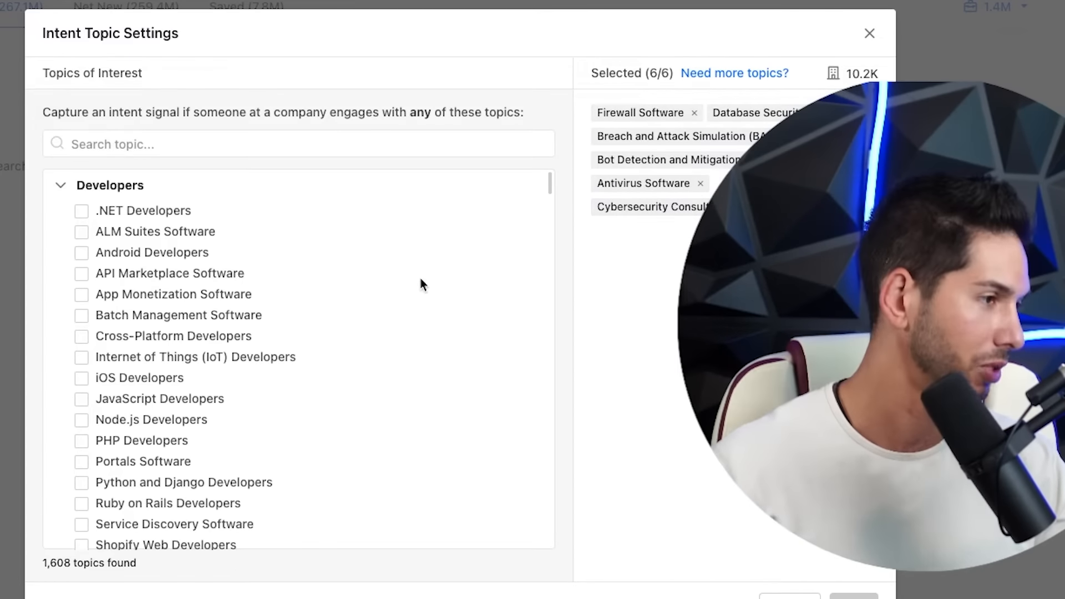
pyautogui.scroll(-5, 253, 273)
pyautogui.scroll(-20, 251, 269)
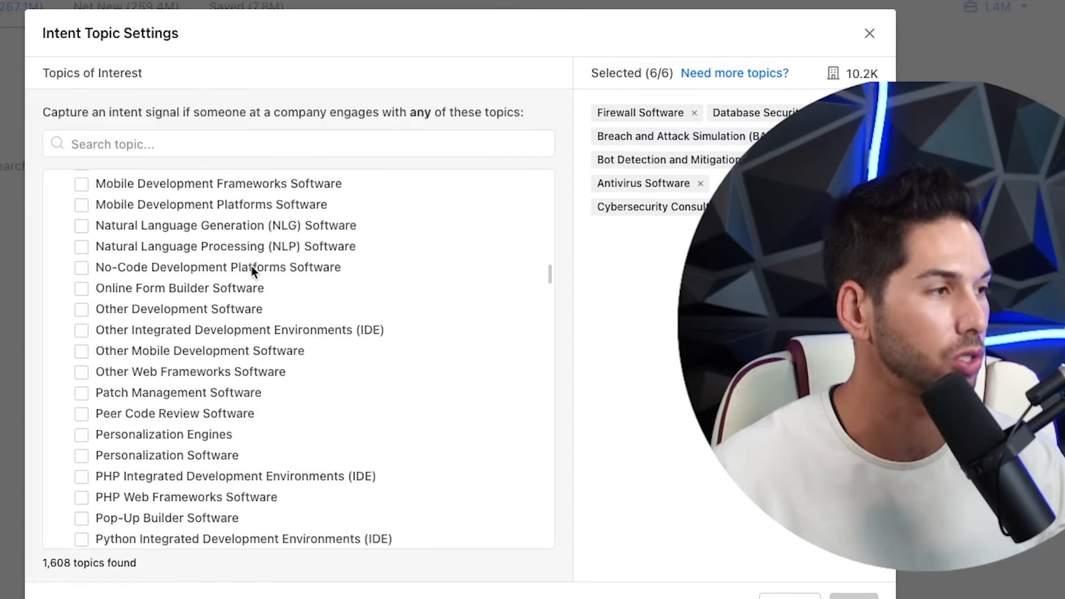
pyautogui.scroll(-20, 252, 267)
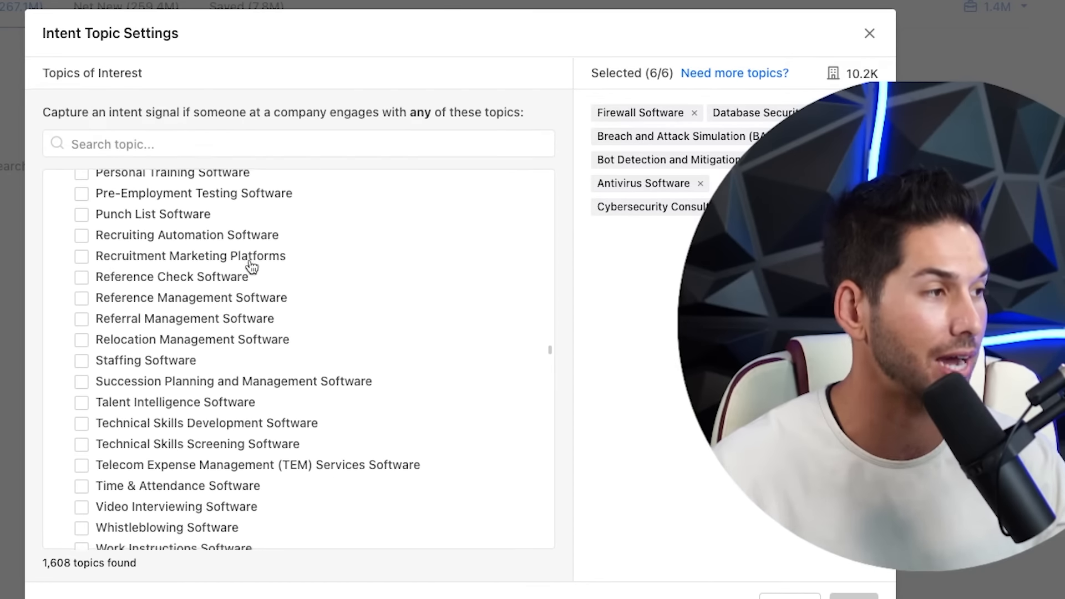
pyautogui.scroll(-20, 249, 266)
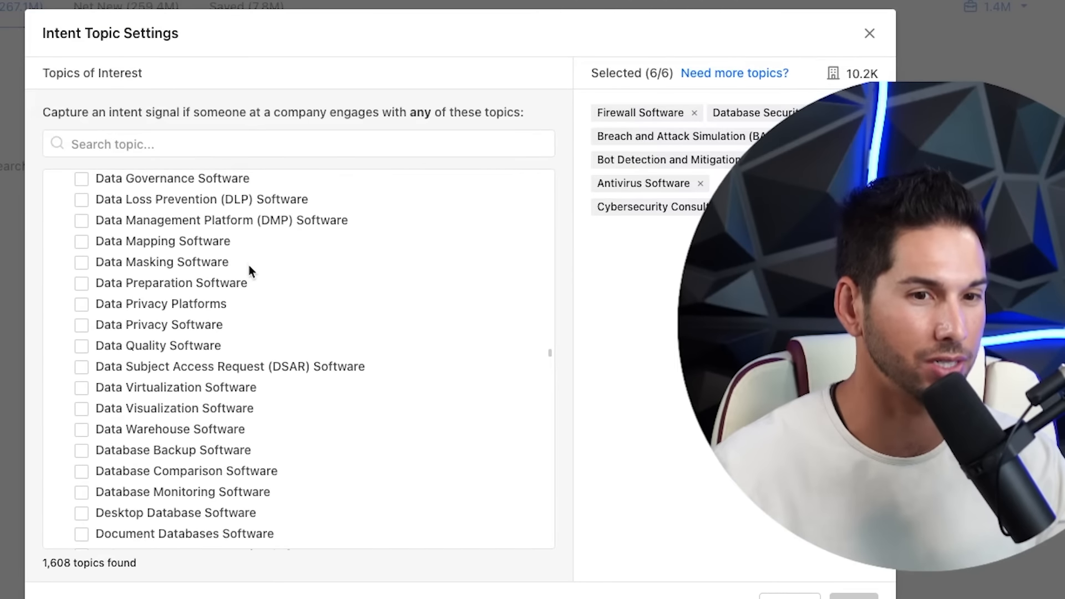
pyautogui.scroll(-8, 243, 260)
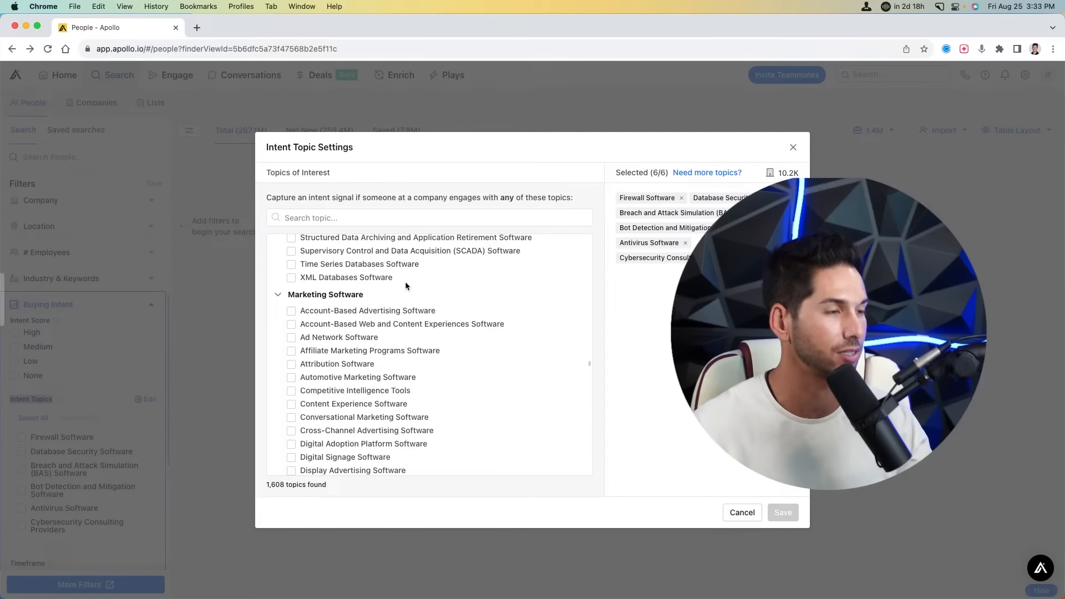
pyautogui.scroll(-6, 405, 283)
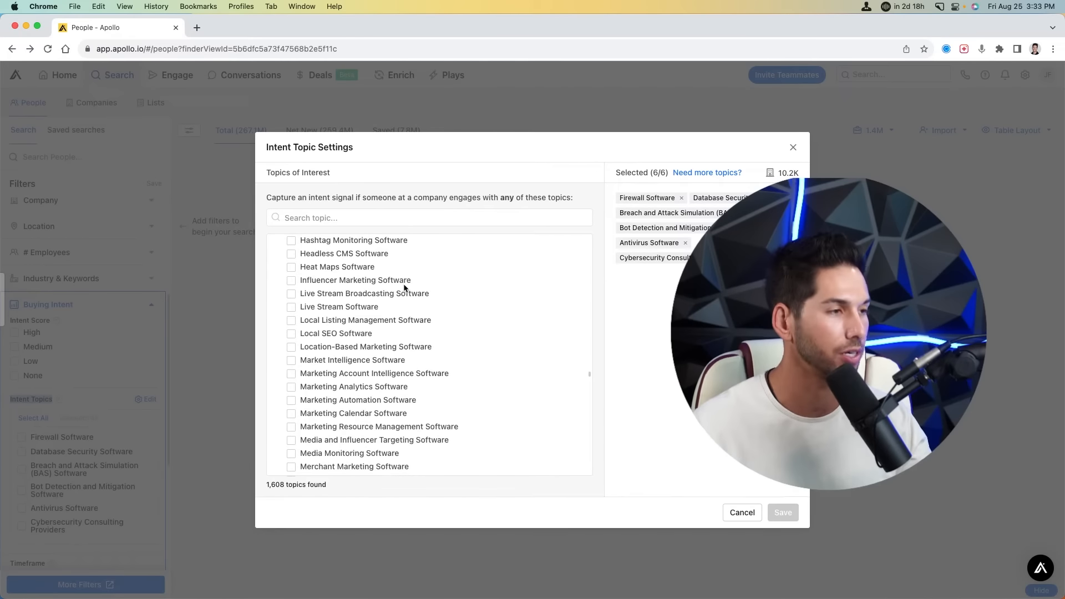
pyautogui.scroll(-2, 405, 287)
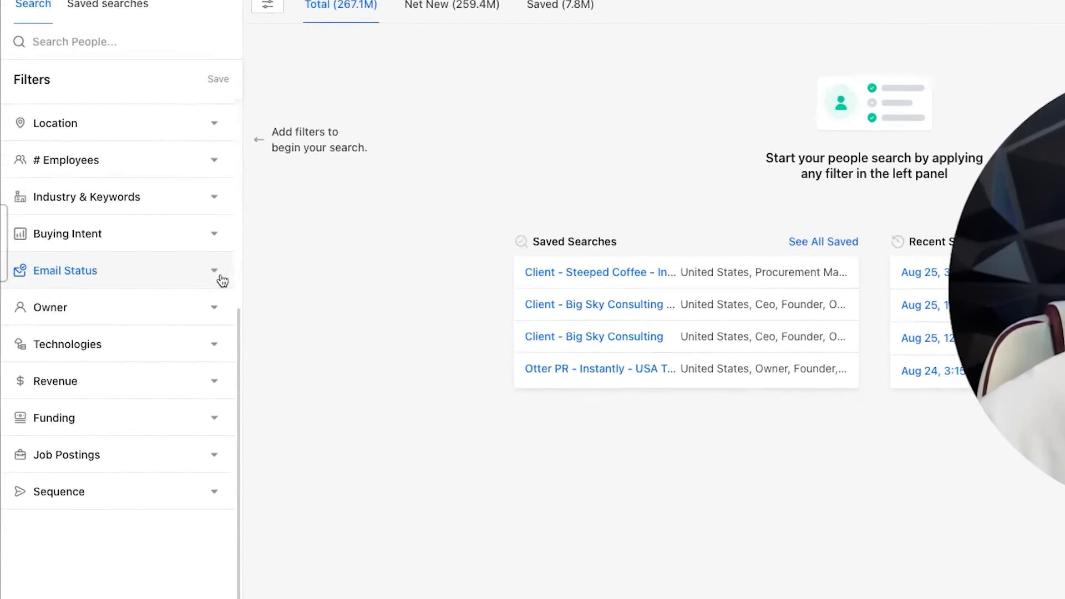
# - Check the Email Status options, then expand Technologies with its empty include field
pyautogui.click(155, 326)
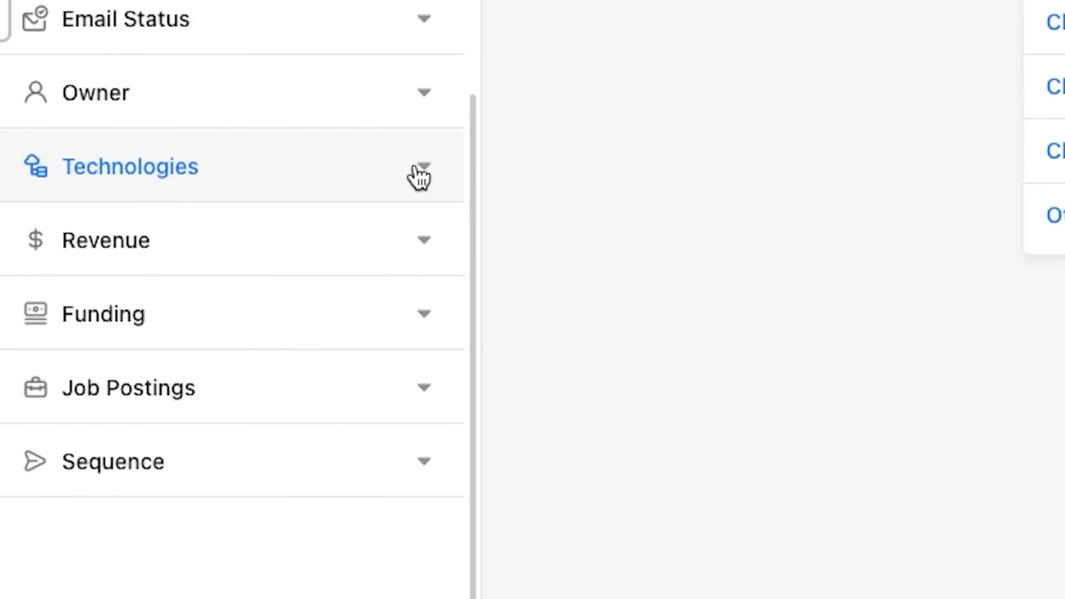
pyautogui.click(421, 176)
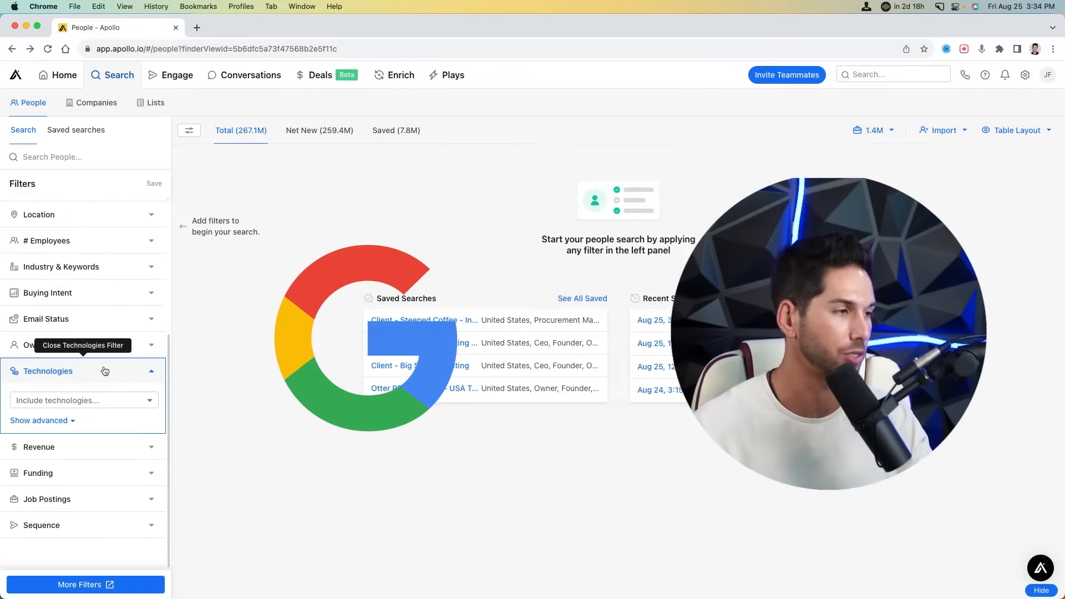
# - Search technologies for 'ads', then 'google', browse matches like Google Maps, and close without picking
pyautogui.click(91, 401)
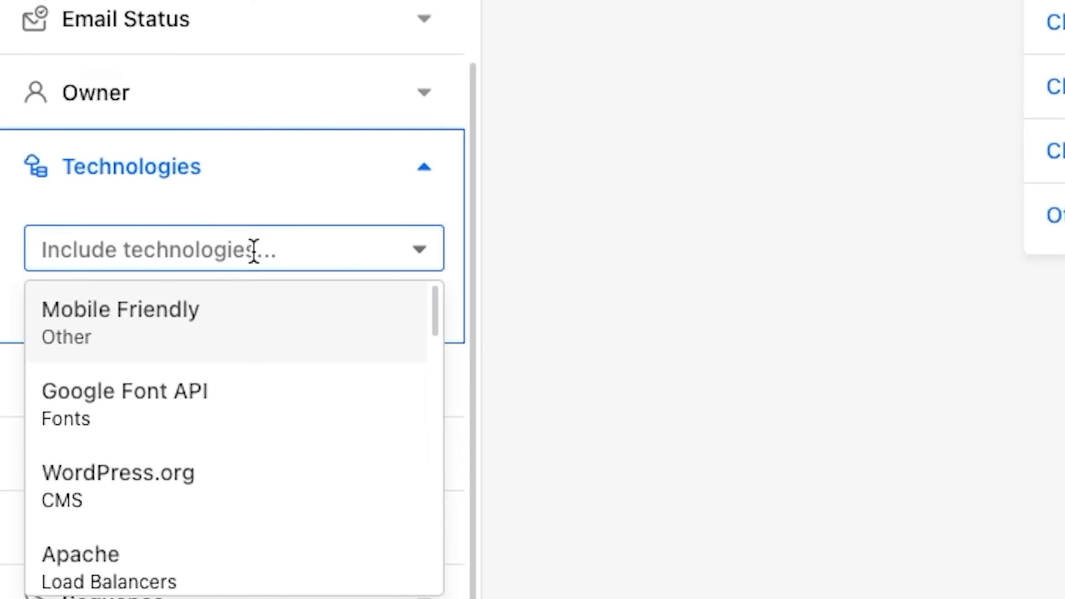
pyautogui.write('ads')
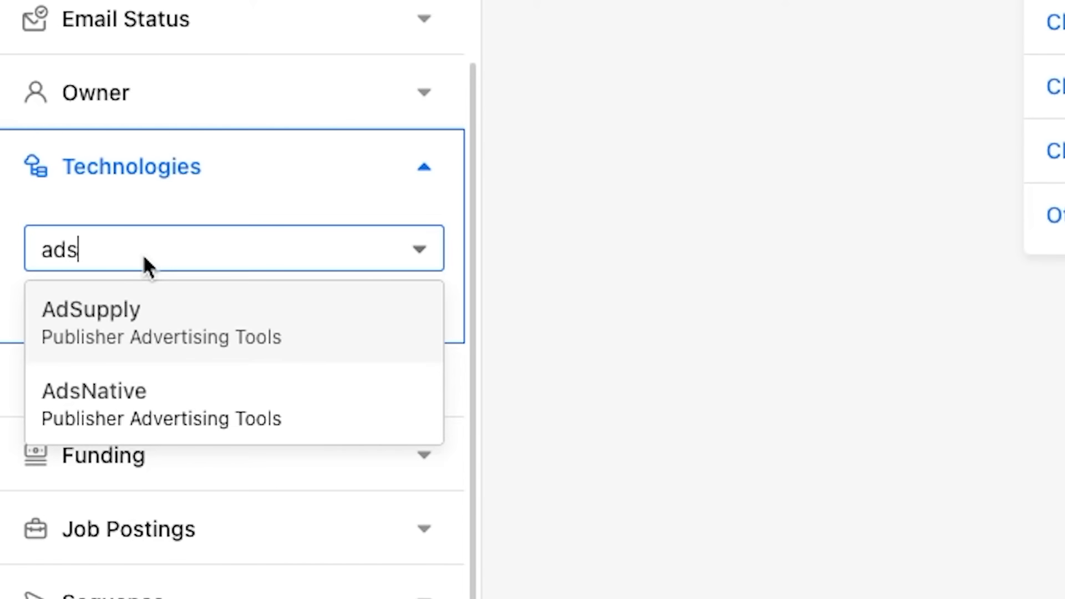
pyautogui.press('BackSpace')
pyautogui.press('BackSpace')
pyautogui.press('BackSpace')
pyautogui.write('google')
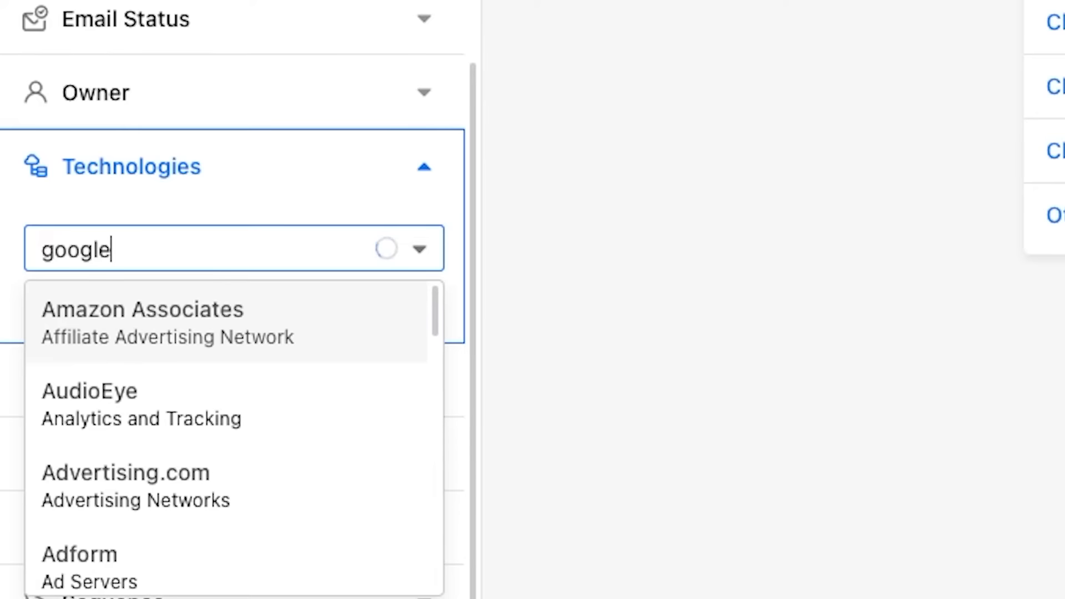
pyautogui.scroll(-5, 157, 392)
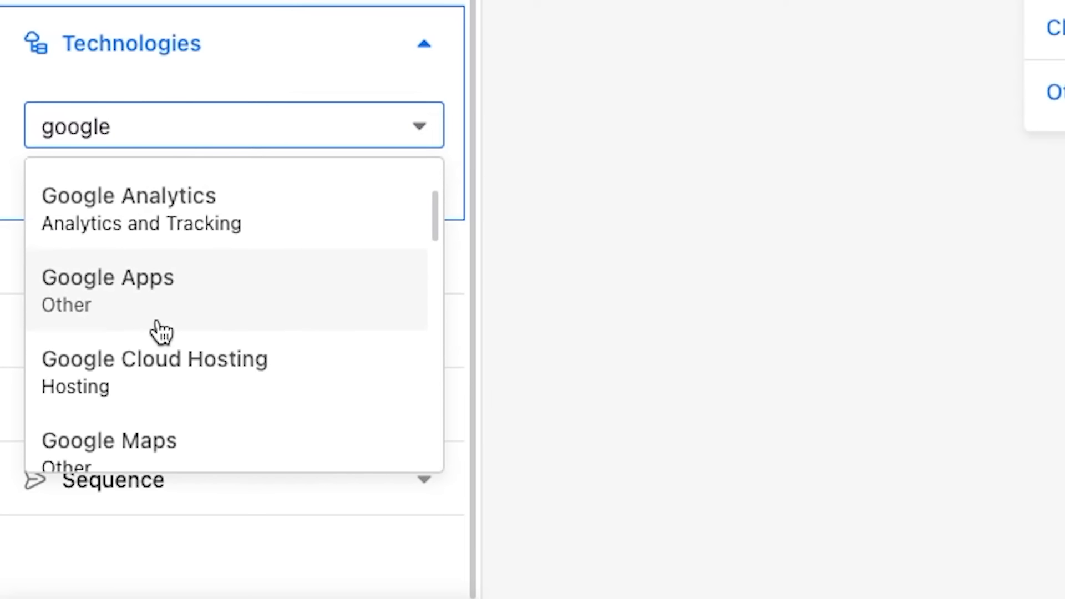
pyautogui.scroll(-4, 161, 332)
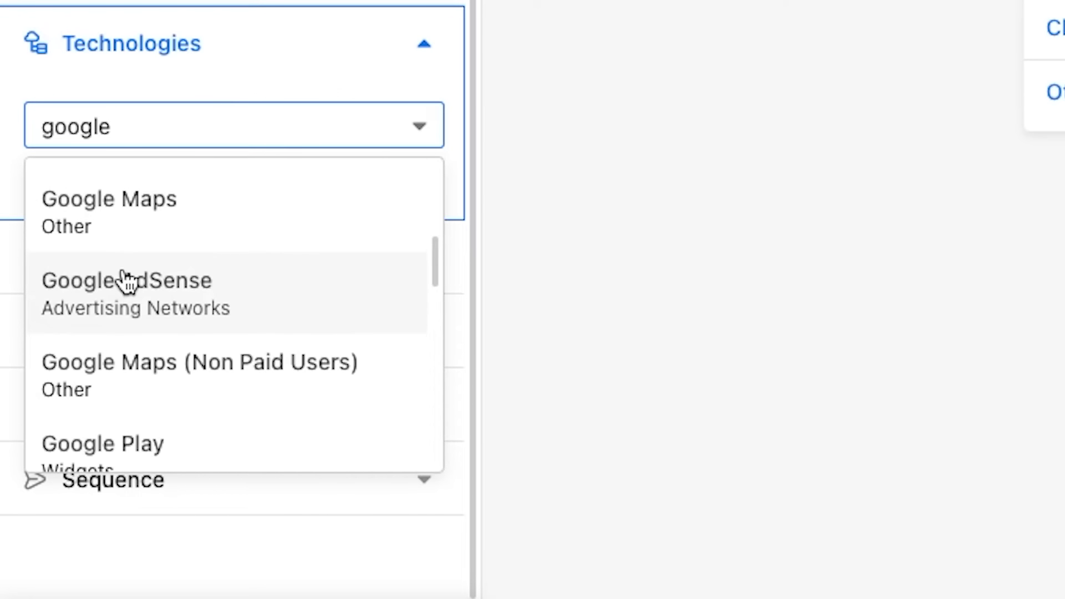
pyautogui.scroll(-3, 126, 282)
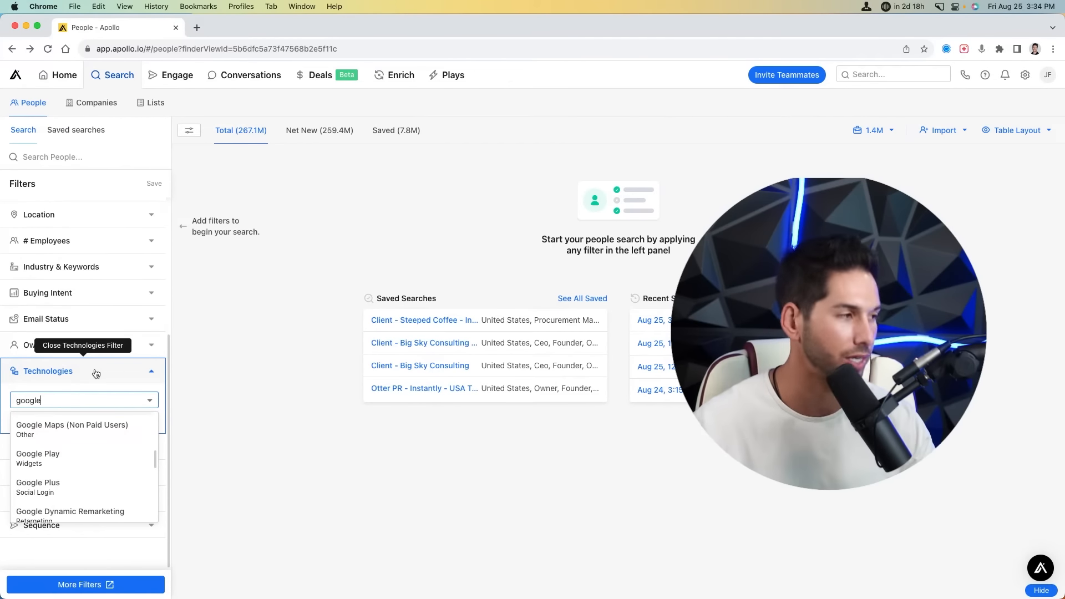
pyautogui.click(95, 373)
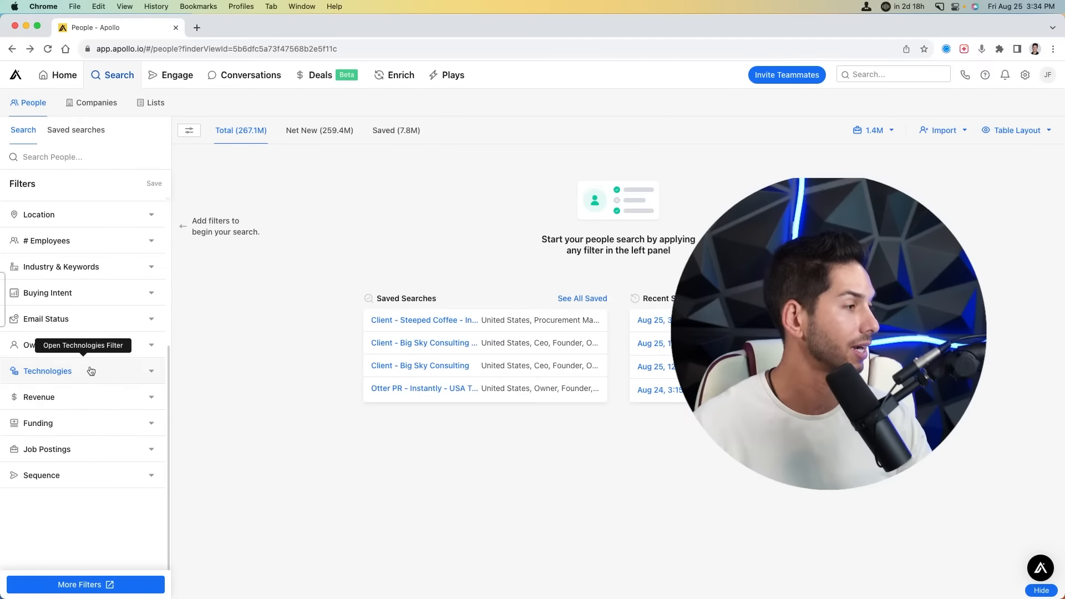
# - Expand and collapse Job Postings, then view the Lists filter options, leaving search unfiltered
pyautogui.click(94, 448)
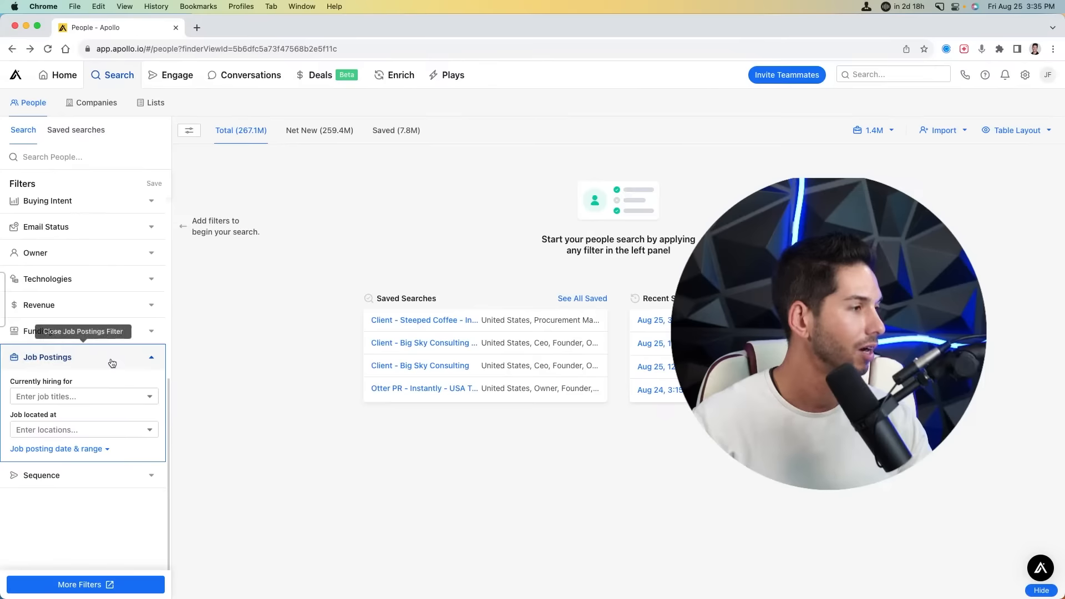
pyautogui.click(113, 363)
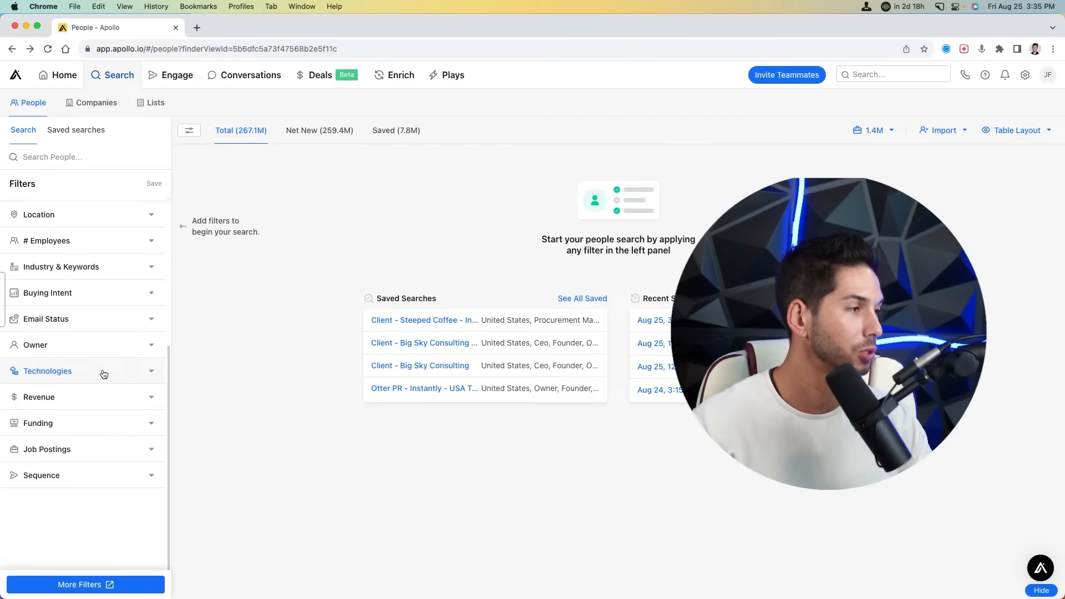
pyautogui.scroll(5, 68, 350)
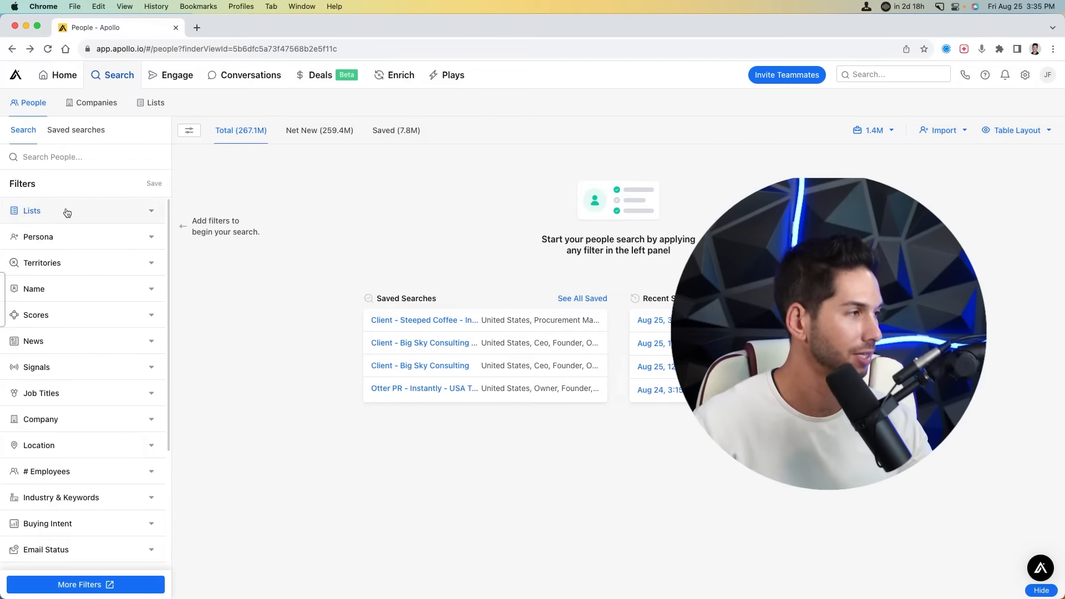
pyautogui.click(150, 213)
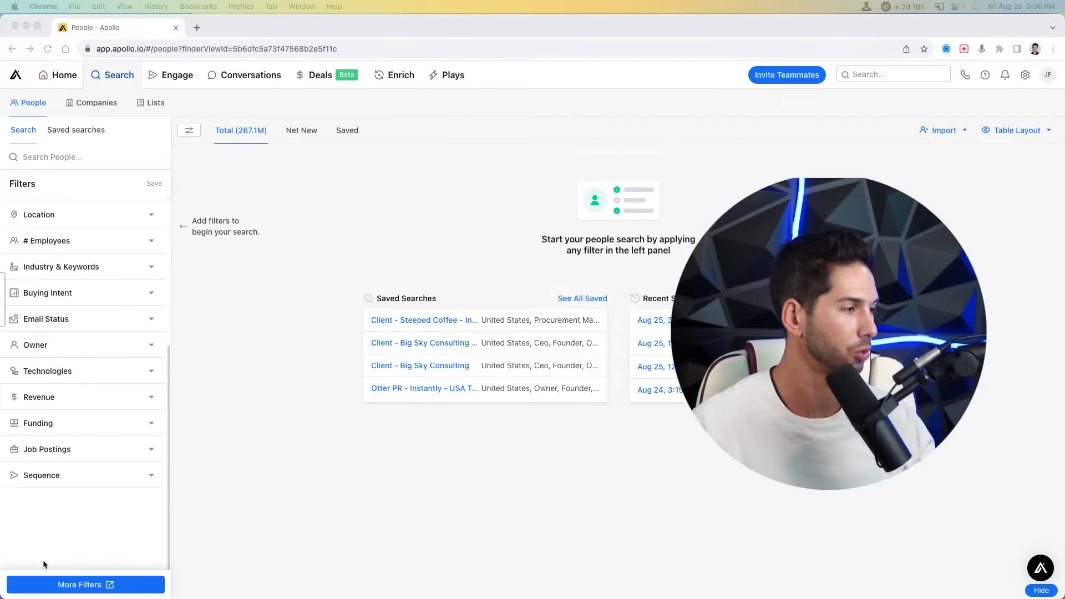
# - Browse the full filter catalogue, including Headcount Growth options and the Engagement Activity group
pyautogui.click(56, 586)
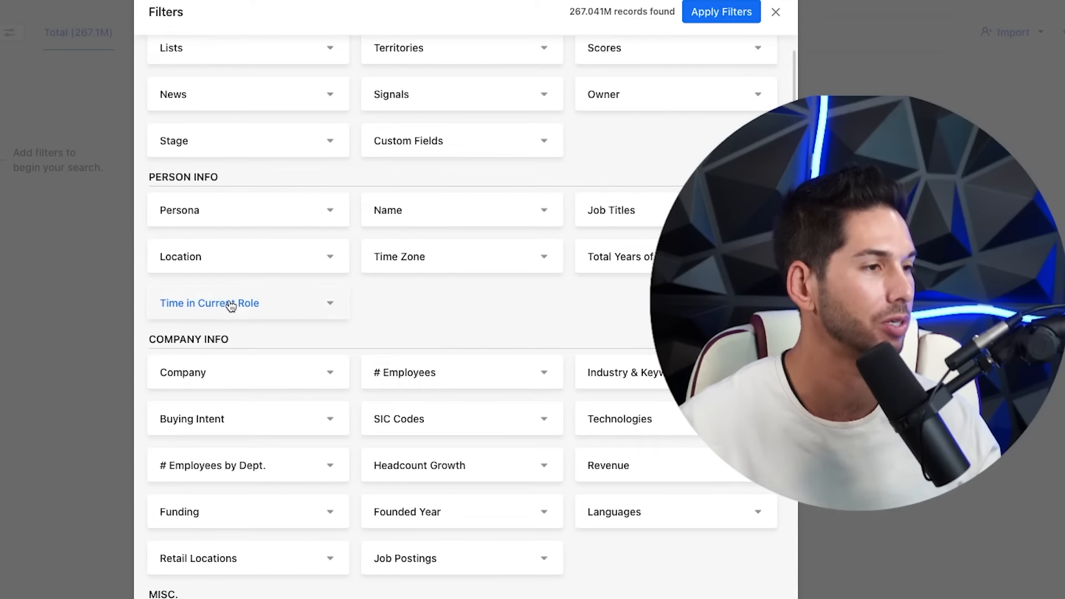
pyautogui.scroll(-5, 415, 177)
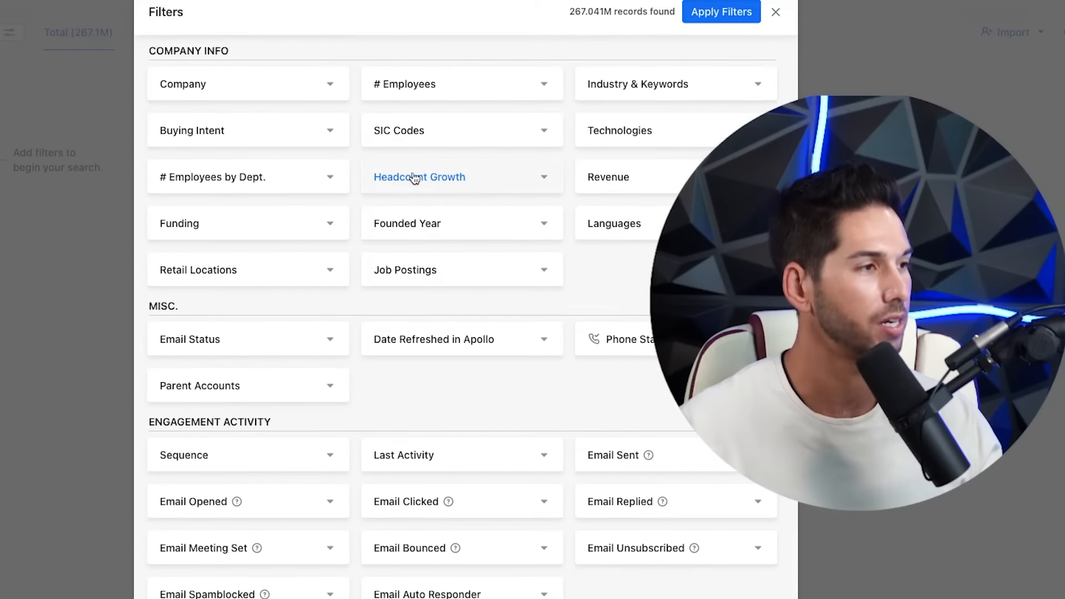
pyautogui.click(507, 188)
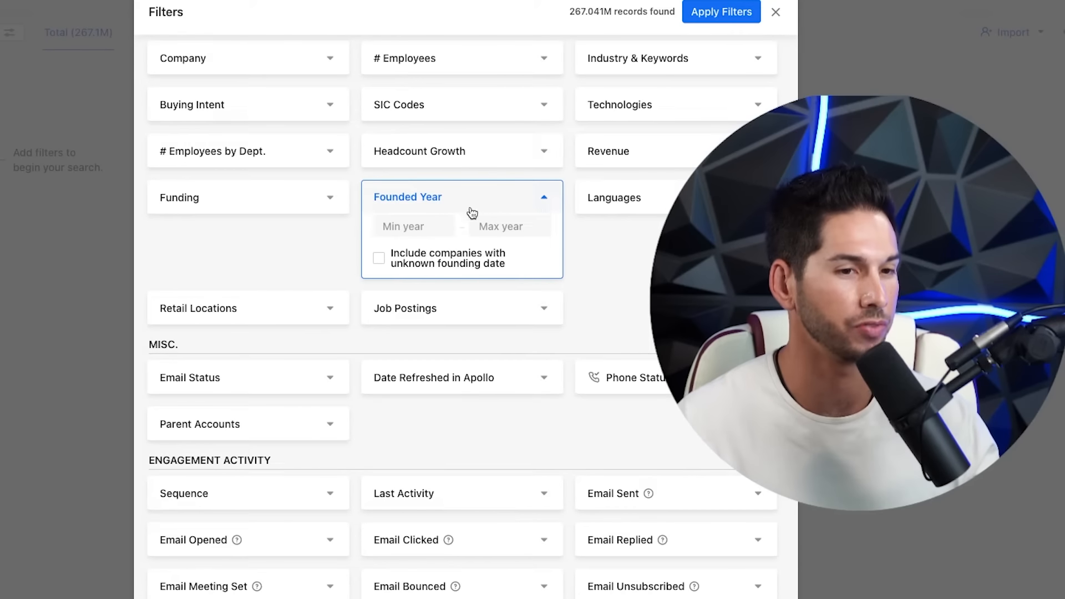
pyautogui.scroll(-5, 473, 205)
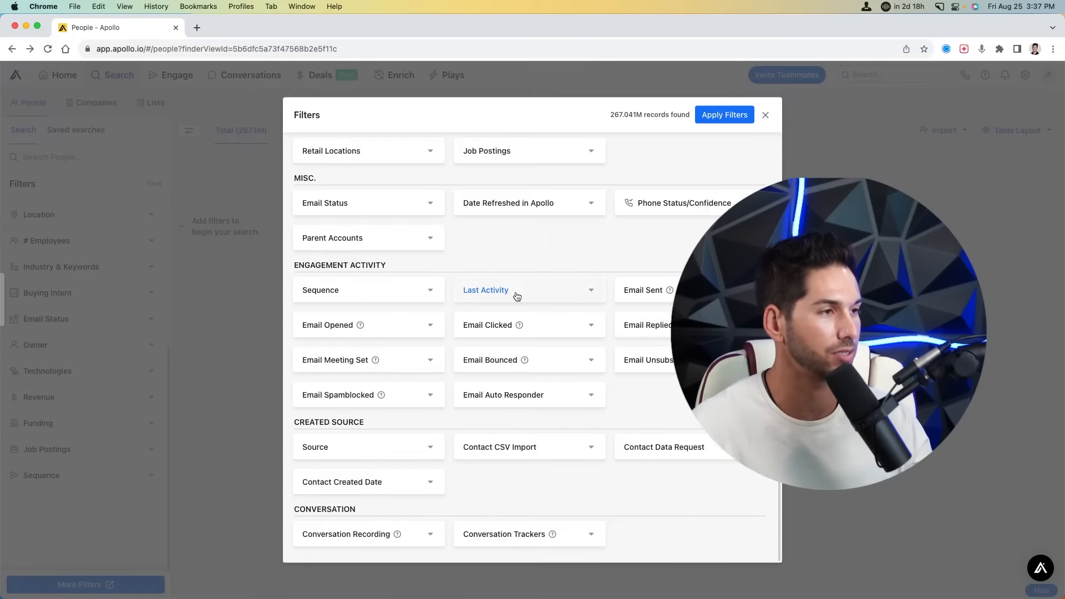
pyautogui.tripleClick(438, 269)
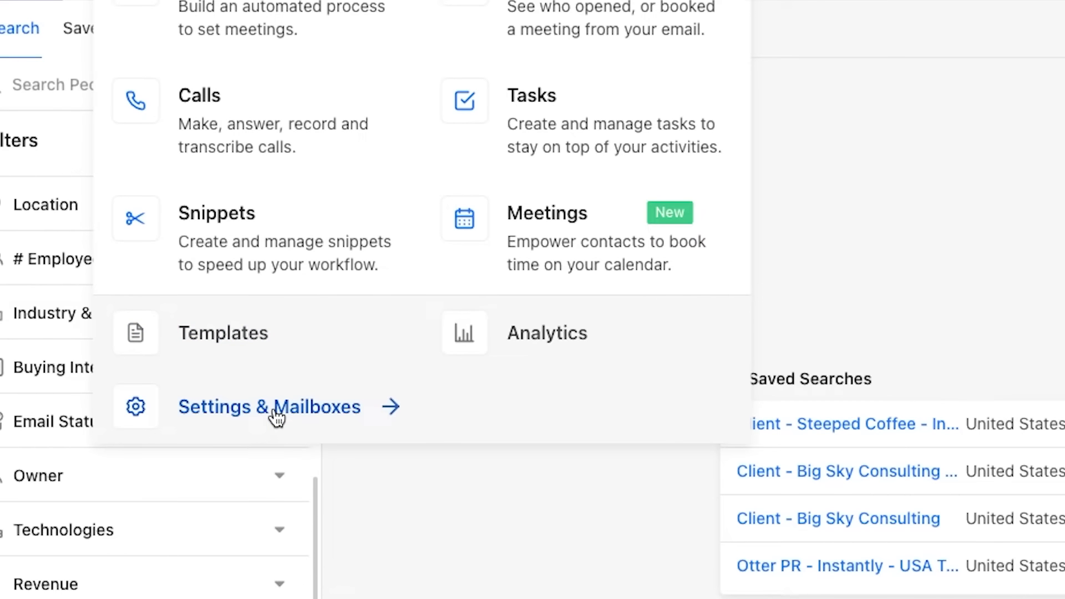
# - Open the Settings & Mailboxes page and bring up the Link your mailbox dialog
pyautogui.click(150, 314)
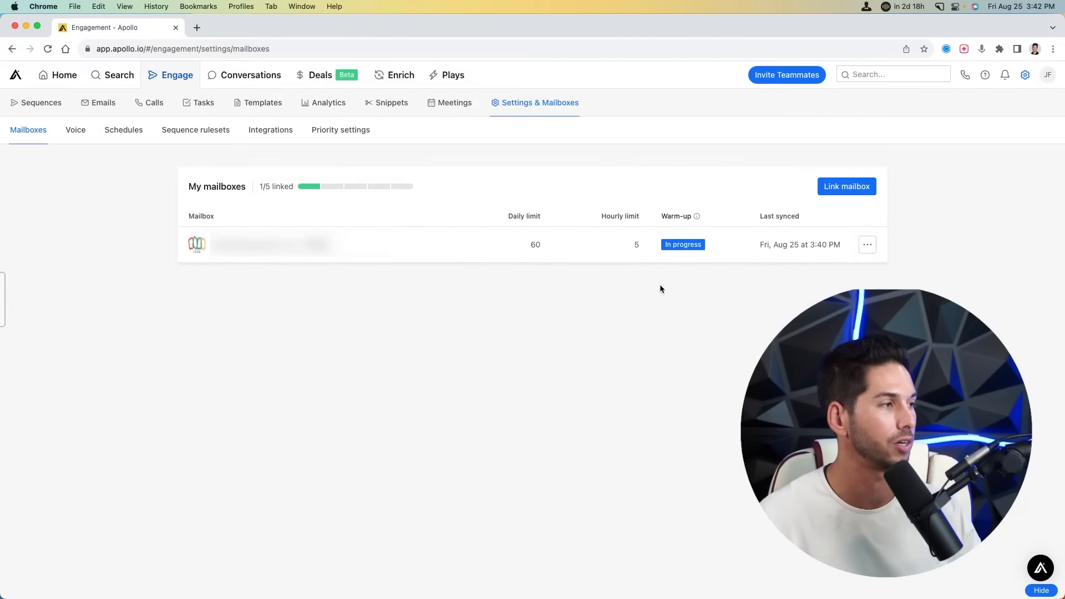
pyautogui.click(843, 187)
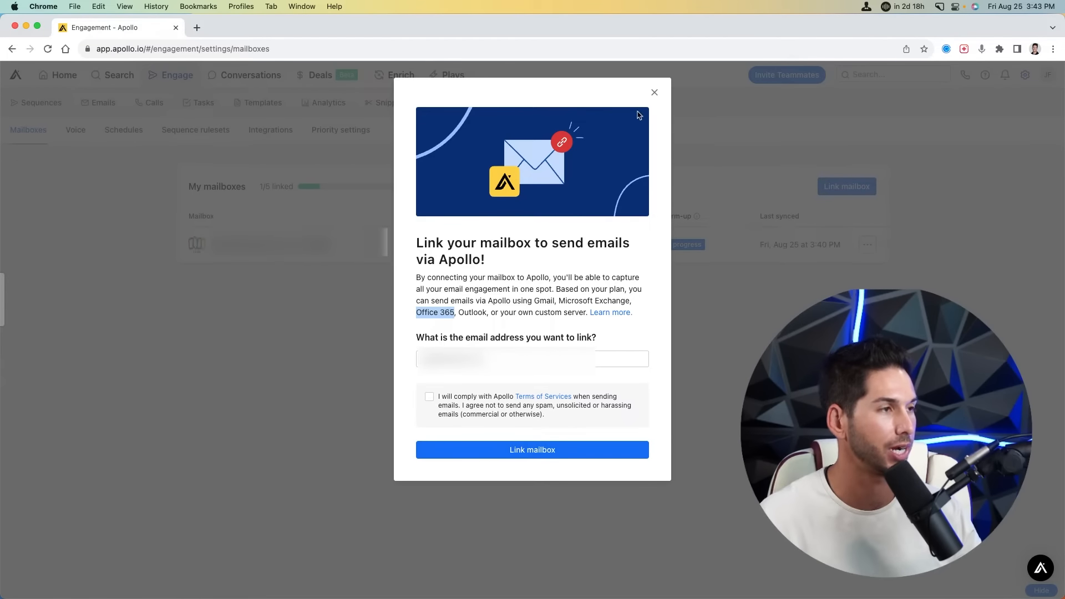
# - Dismiss the link form and review the linked mailbox's warm-up daily maximum and goal
pyautogui.click(654, 92)
pyautogui.click(583, 251)
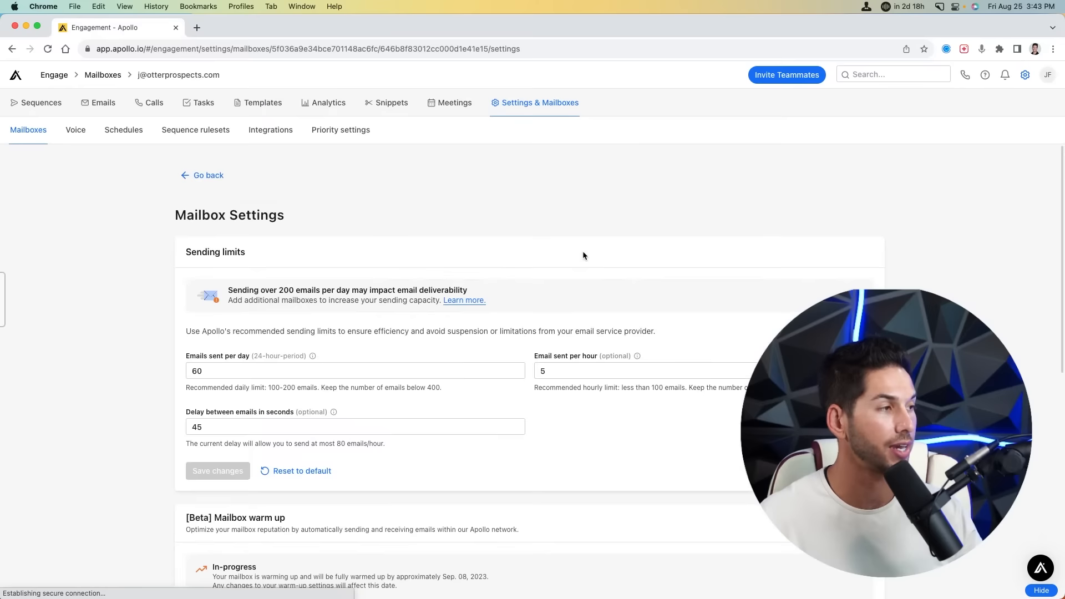
pyautogui.scroll(-5, 538, 299)
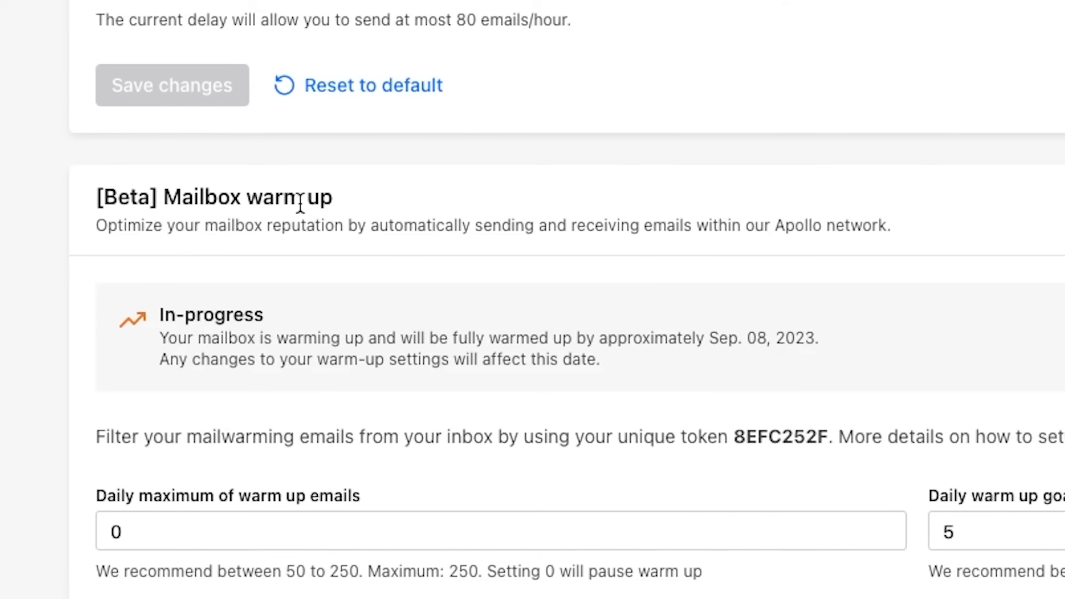
pyautogui.tripleClick(300, 204)
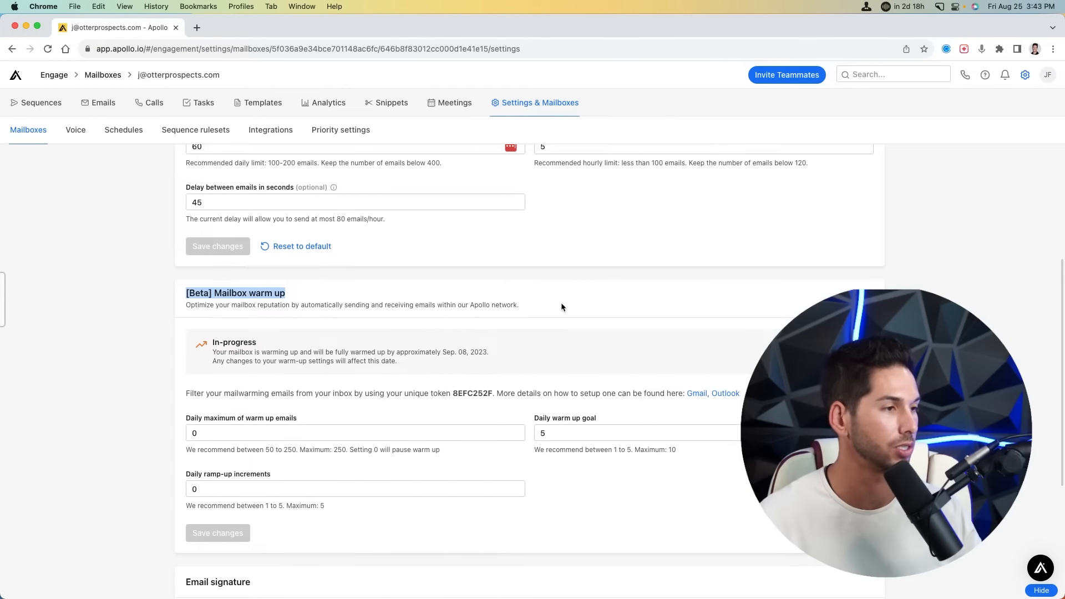
pyautogui.click(588, 295)
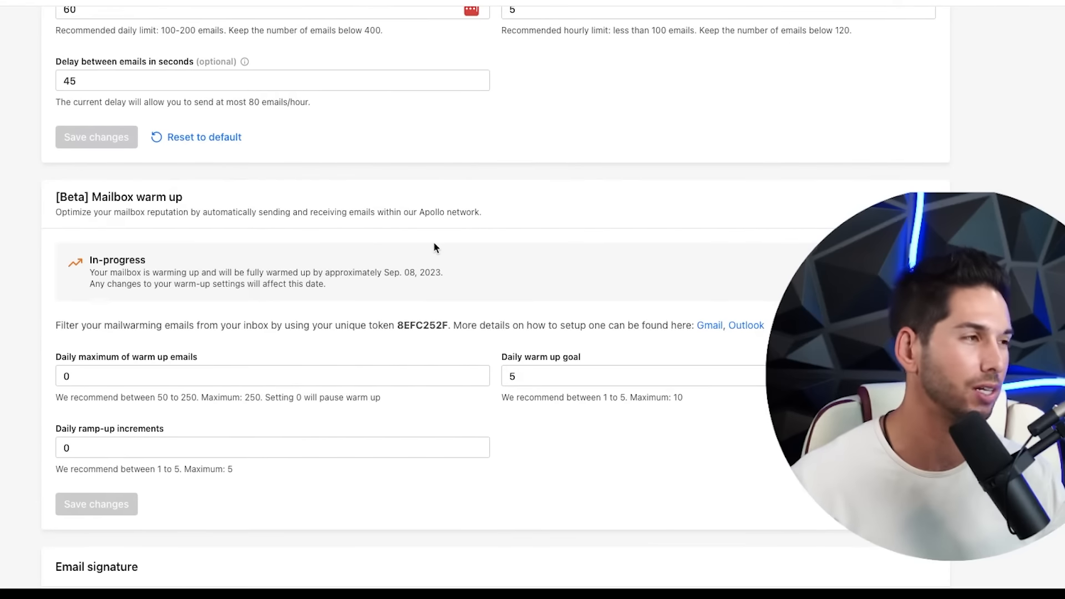
pyautogui.scroll(-3, 426, 184)
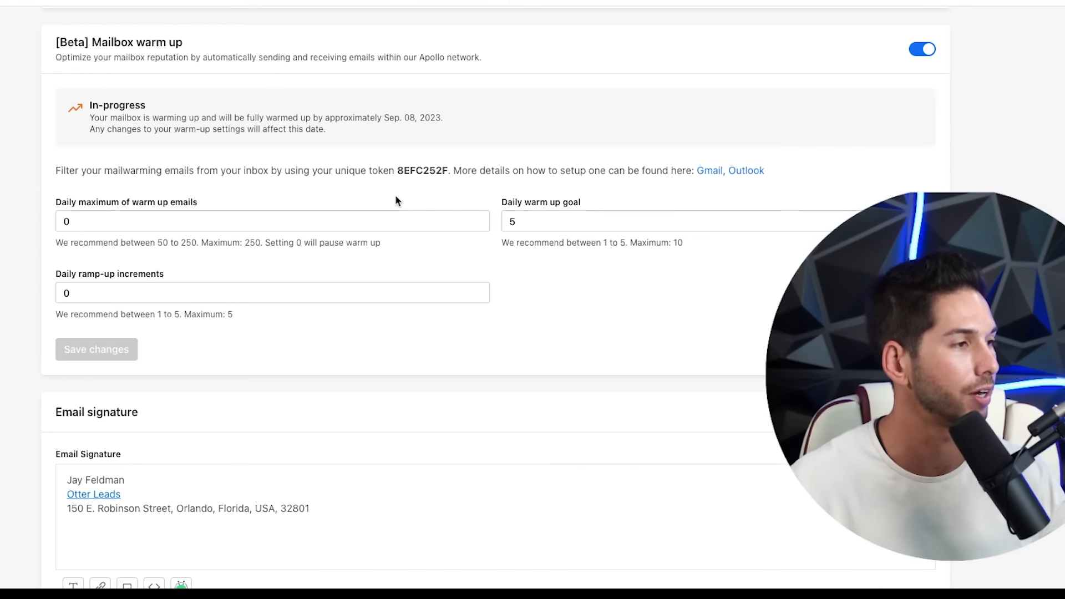
pyautogui.scroll(1, 380, 192)
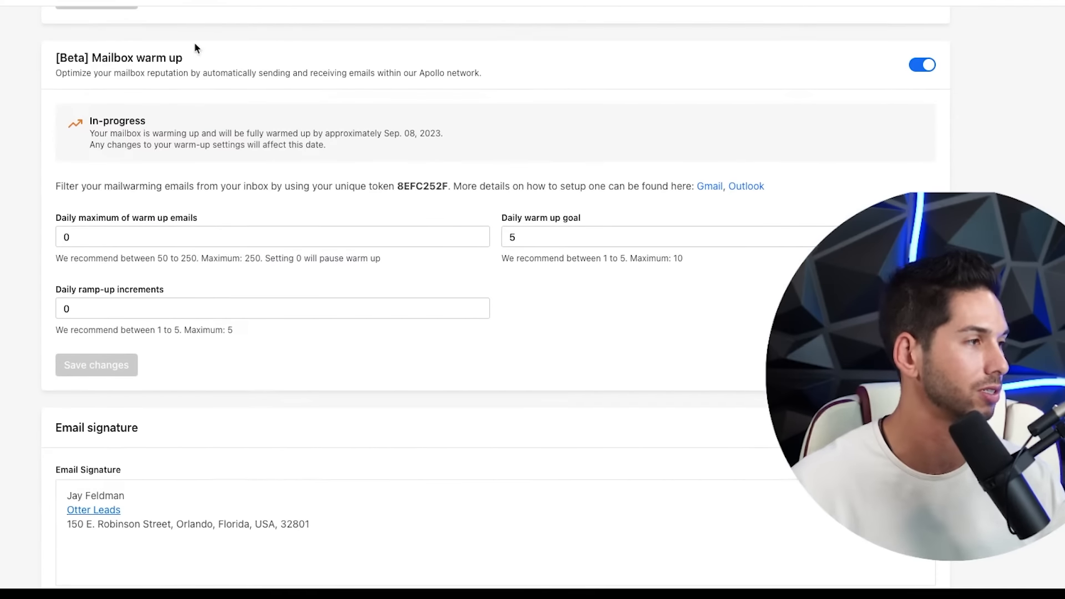
pyautogui.click(107, 236)
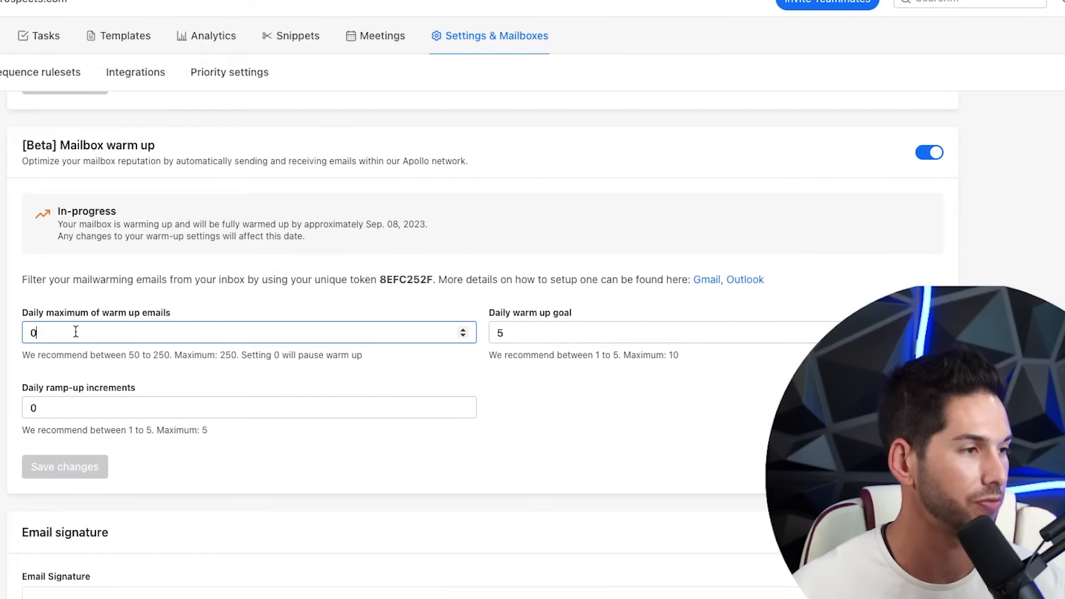
pyautogui.click(521, 333)
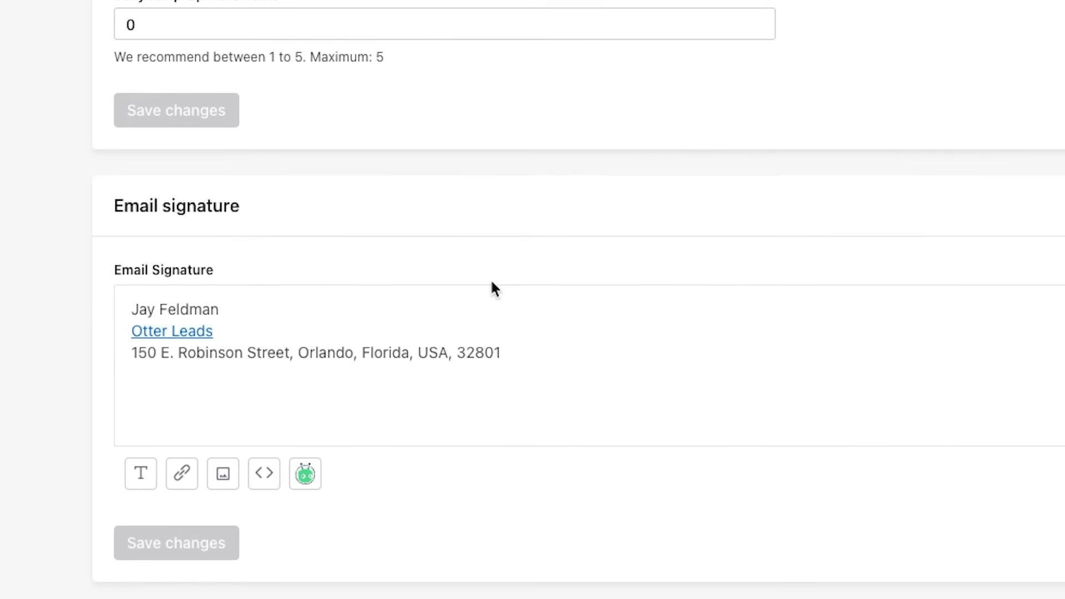
# - Delete the street address line from the mailbox's email signature
pyautogui.click(531, 350)
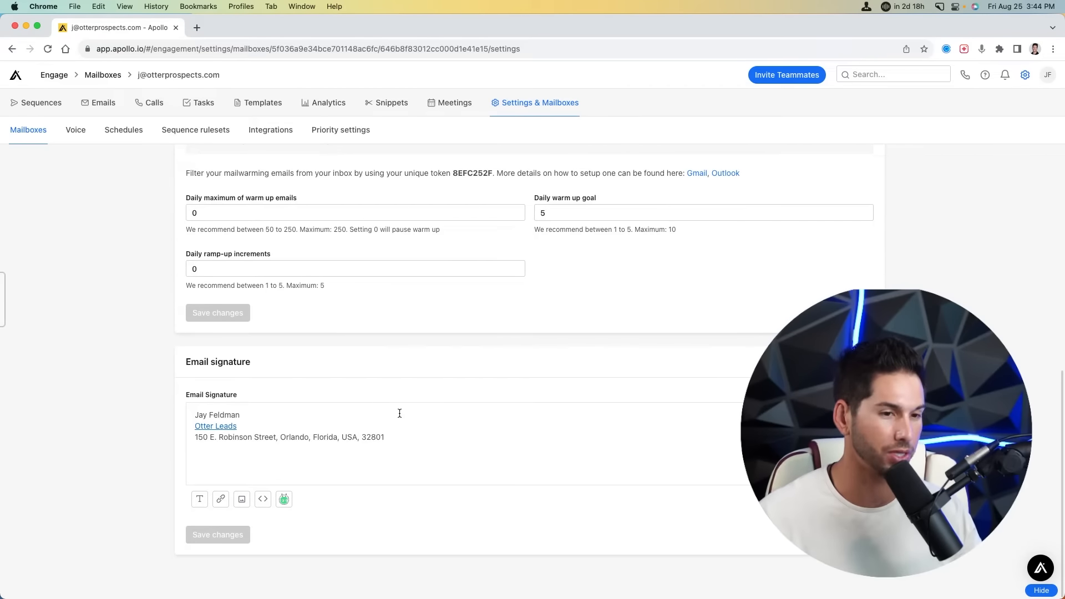
pyautogui.tripleClick(317, 439)
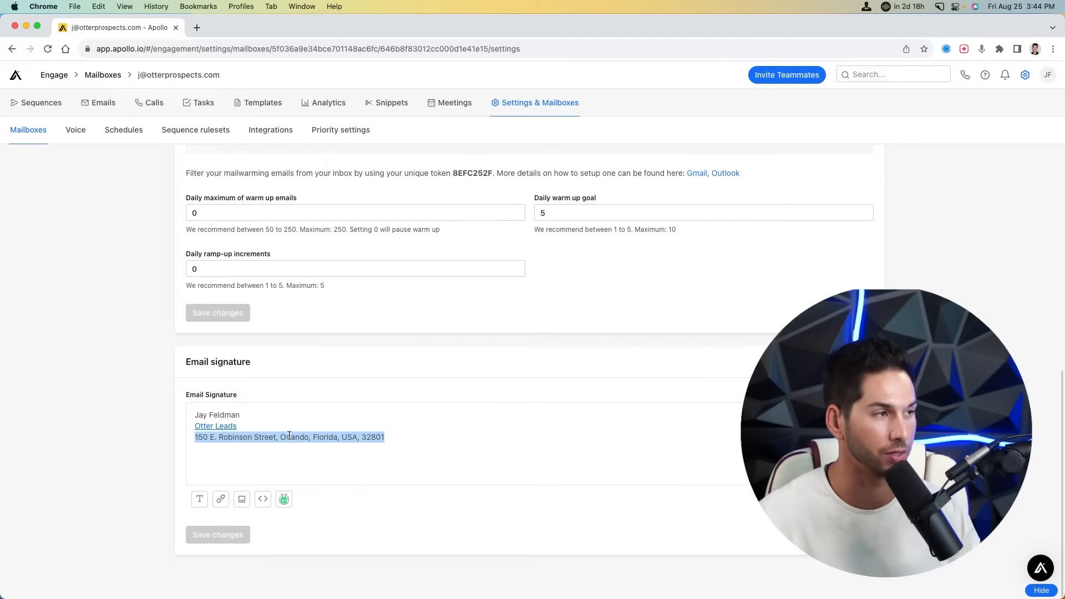
pyautogui.press('BackSpace')
pyautogui.scroll(3, 549, 228)
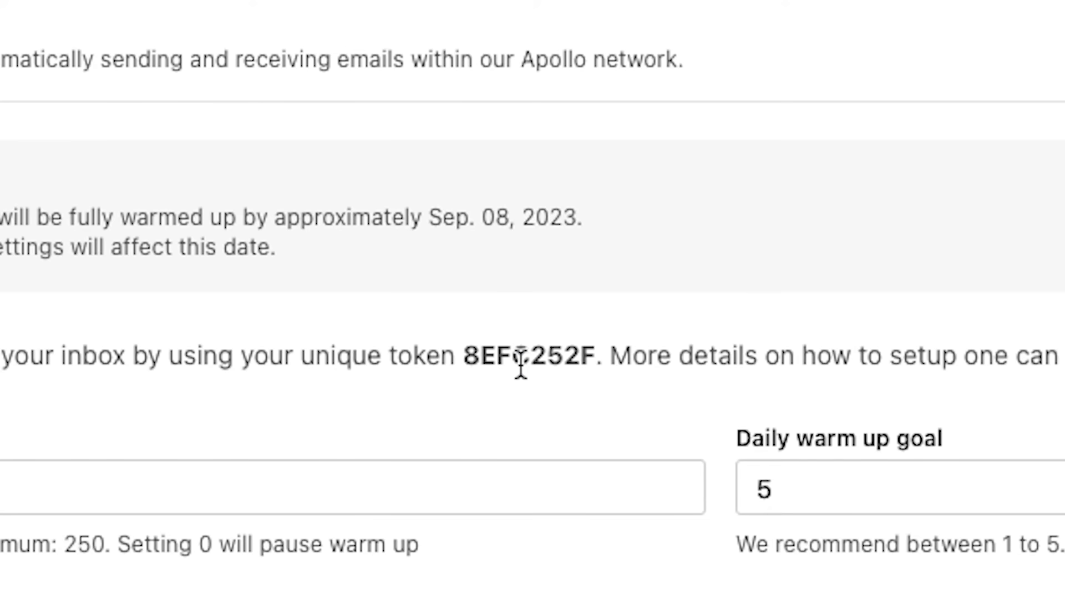
pyautogui.doubleClick(469, 318)
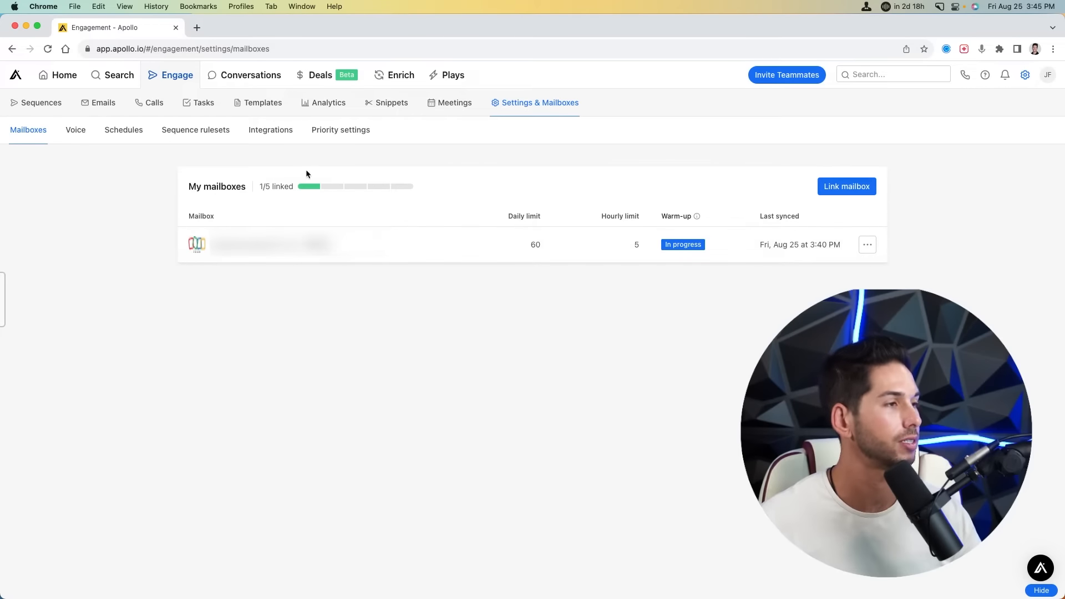
# - Browse Voice, Schedules, Rulesets and Integrations, then prioritize by highest interested rate sequence
pyautogui.click(81, 133)
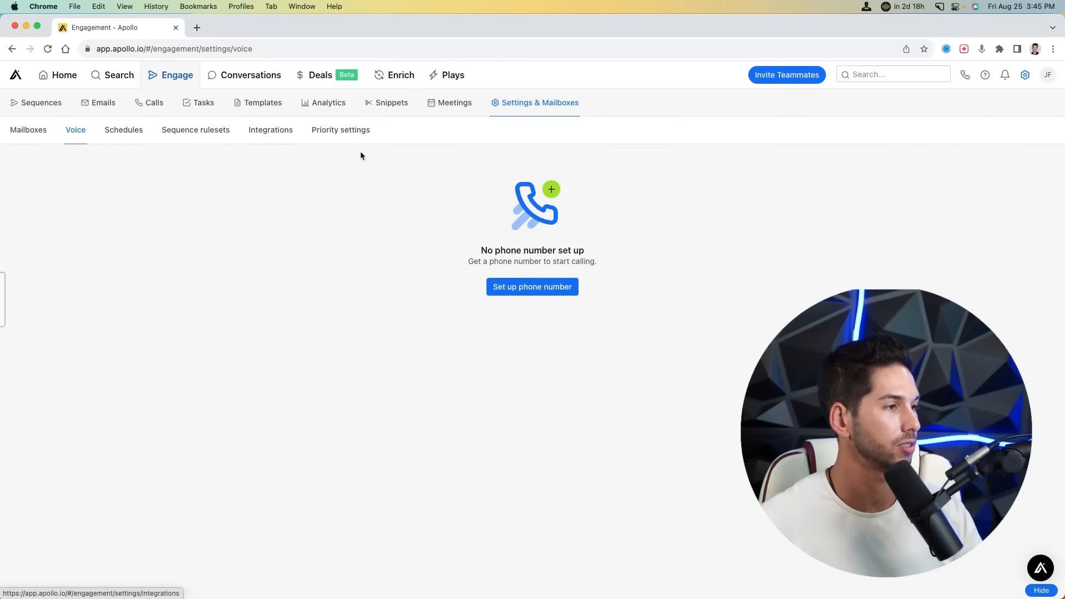
pyautogui.click(126, 137)
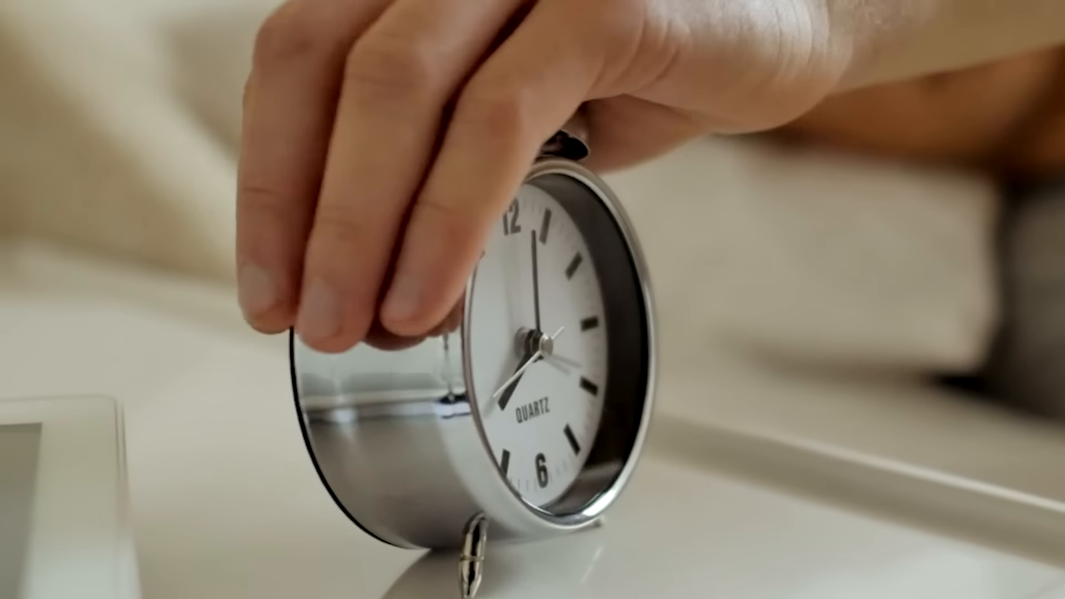
pyautogui.click(436, 158)
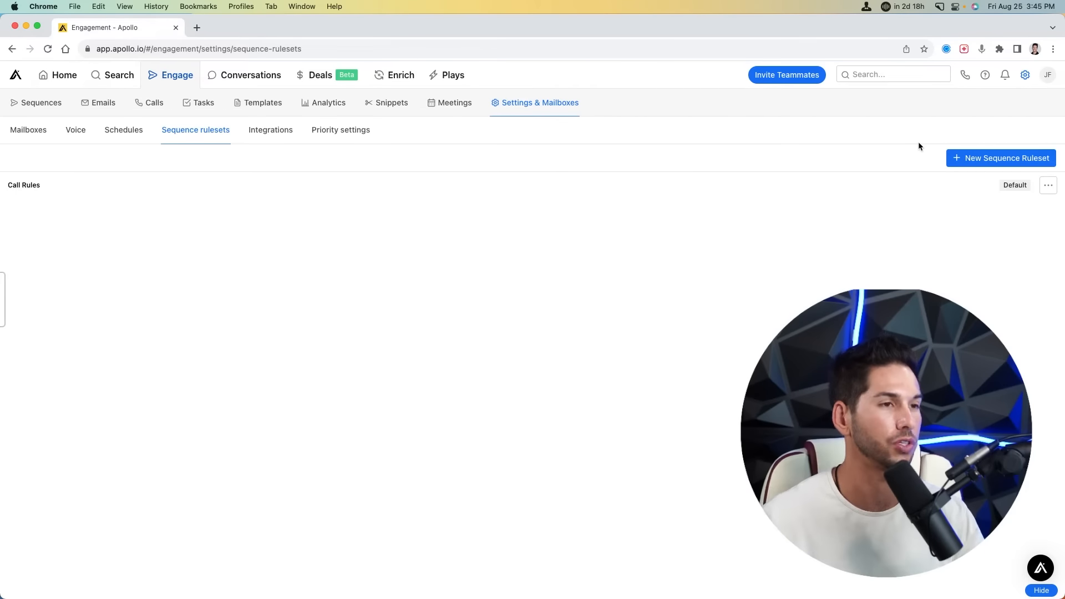
pyautogui.click(271, 130)
pyautogui.scroll(-10, 418, 225)
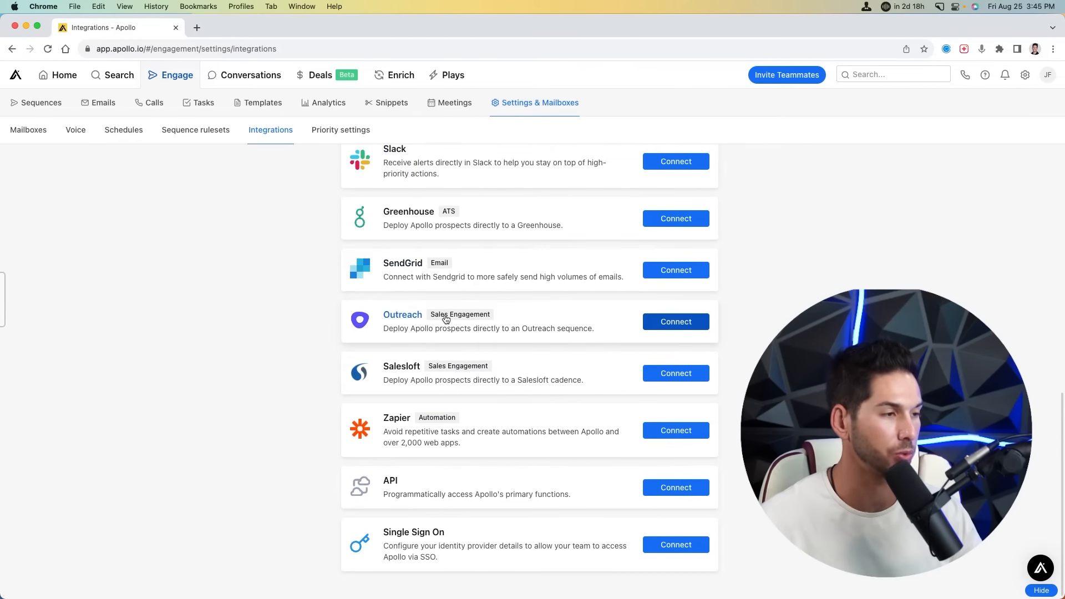
pyautogui.scroll(10, 444, 316)
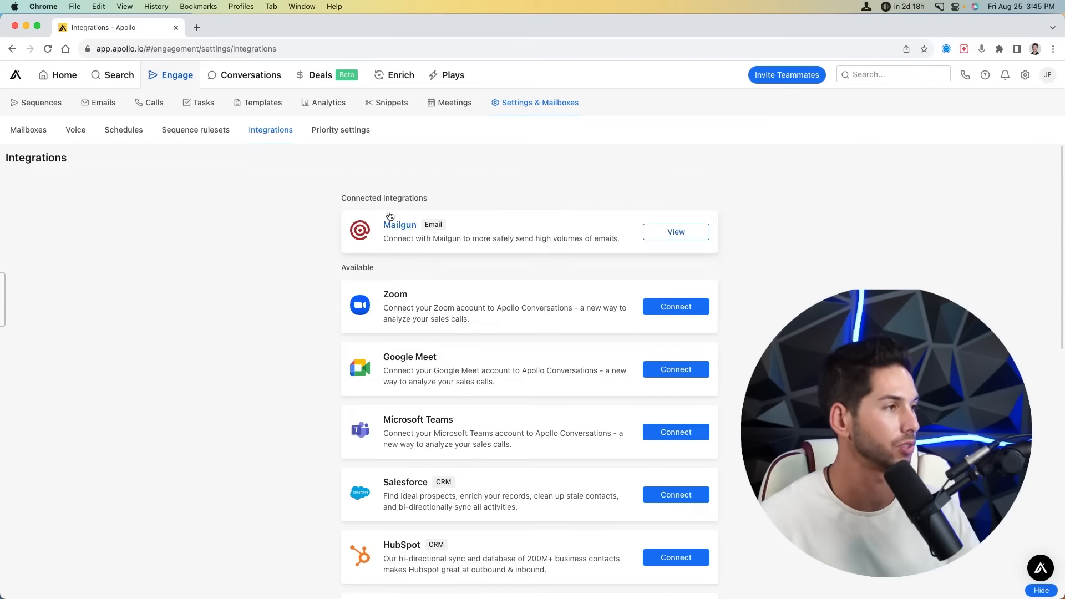
pyautogui.click(341, 129)
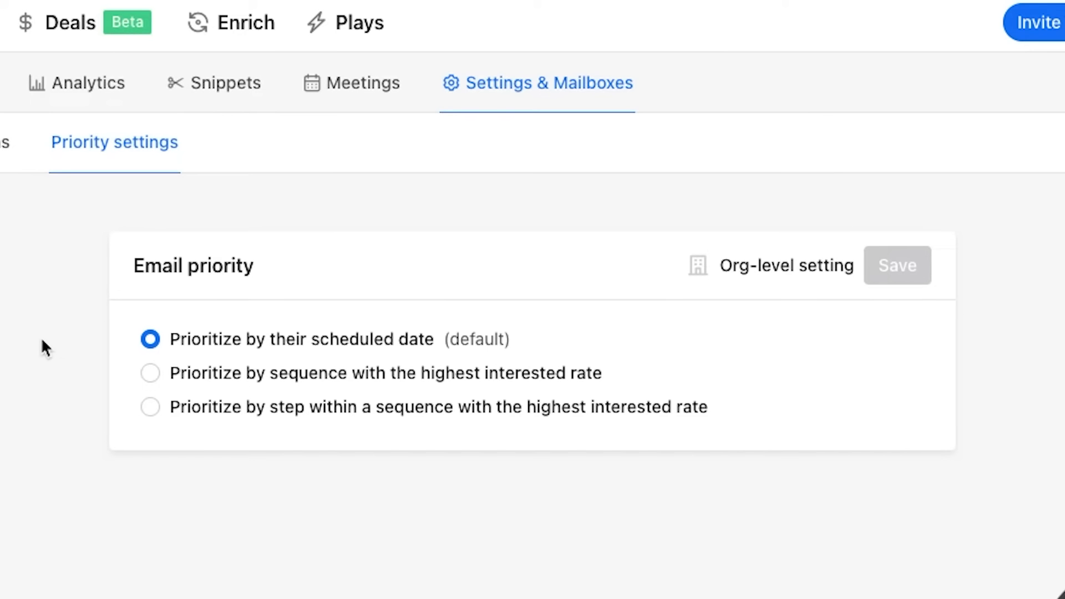
pyautogui.click(150, 373)
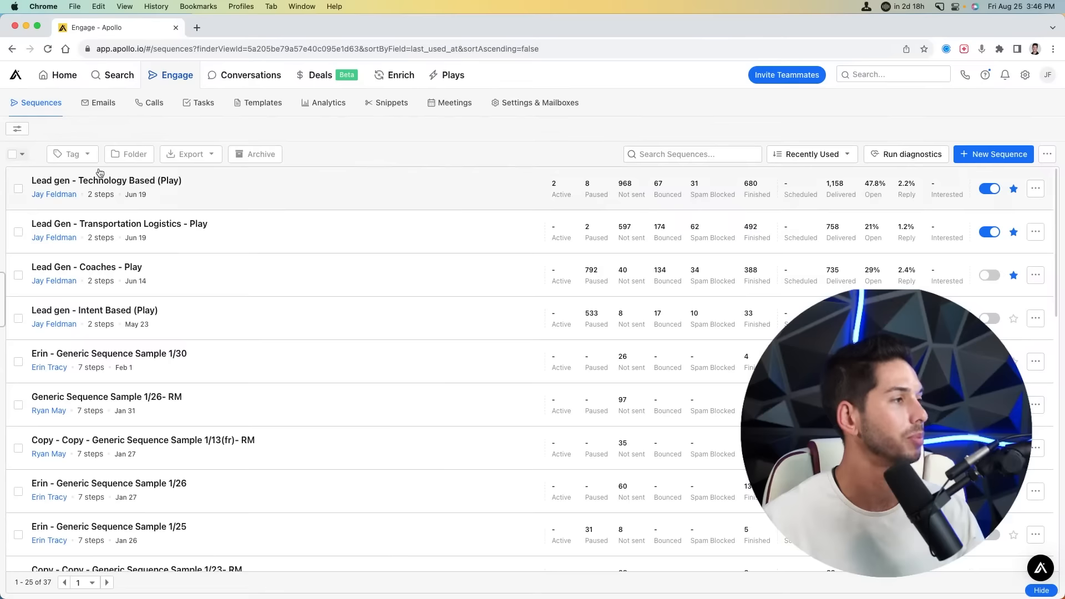
# - Review the Emails, Calls, Tasks and Templates lists, then the Analytics dashboards
pyautogui.click(87, 108)
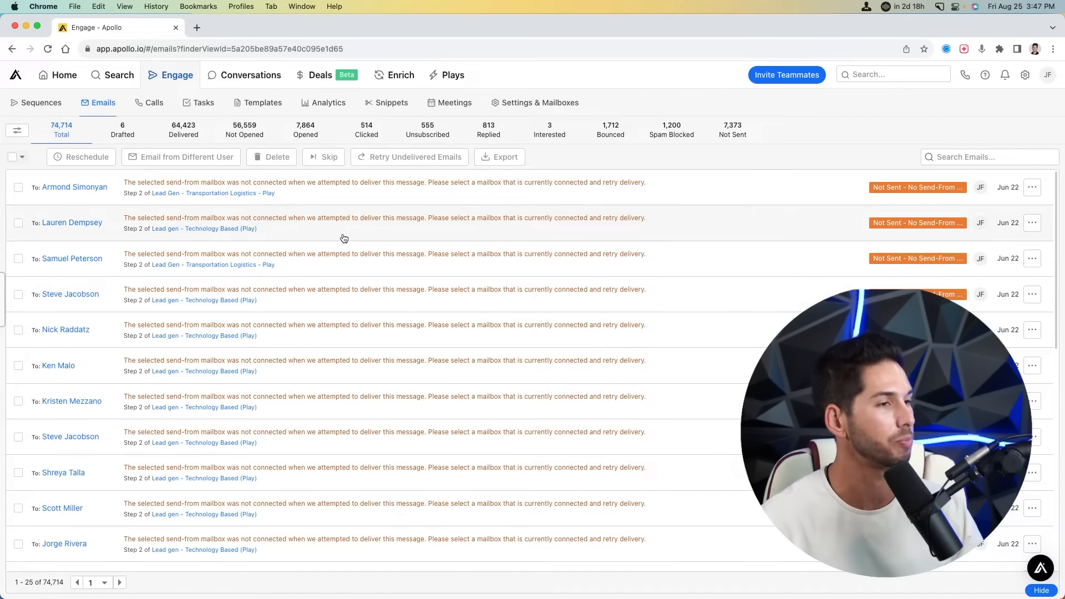
pyautogui.click(151, 102)
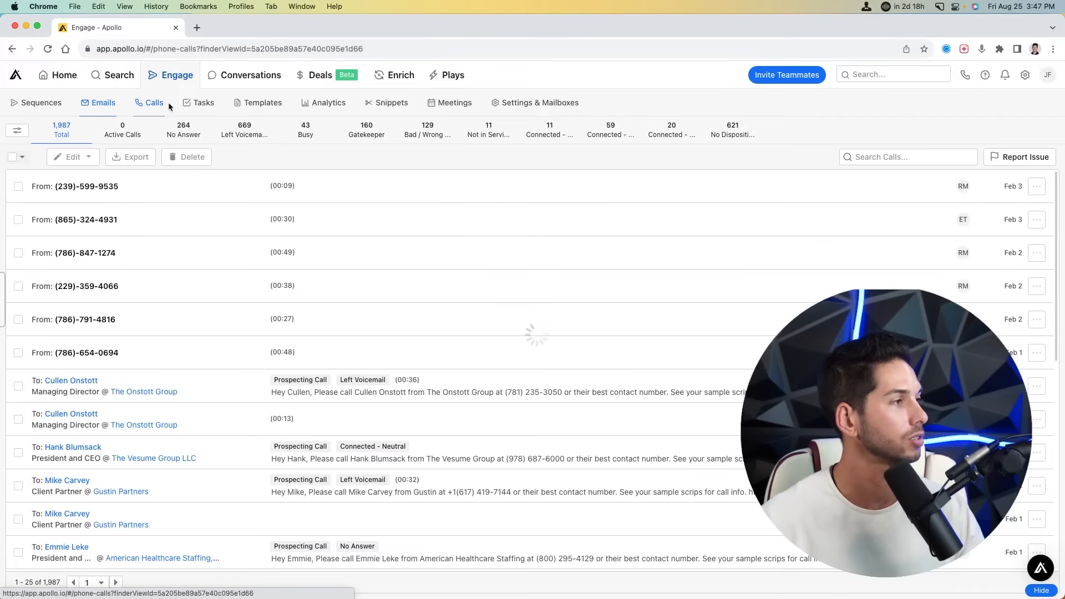
pyautogui.click(202, 105)
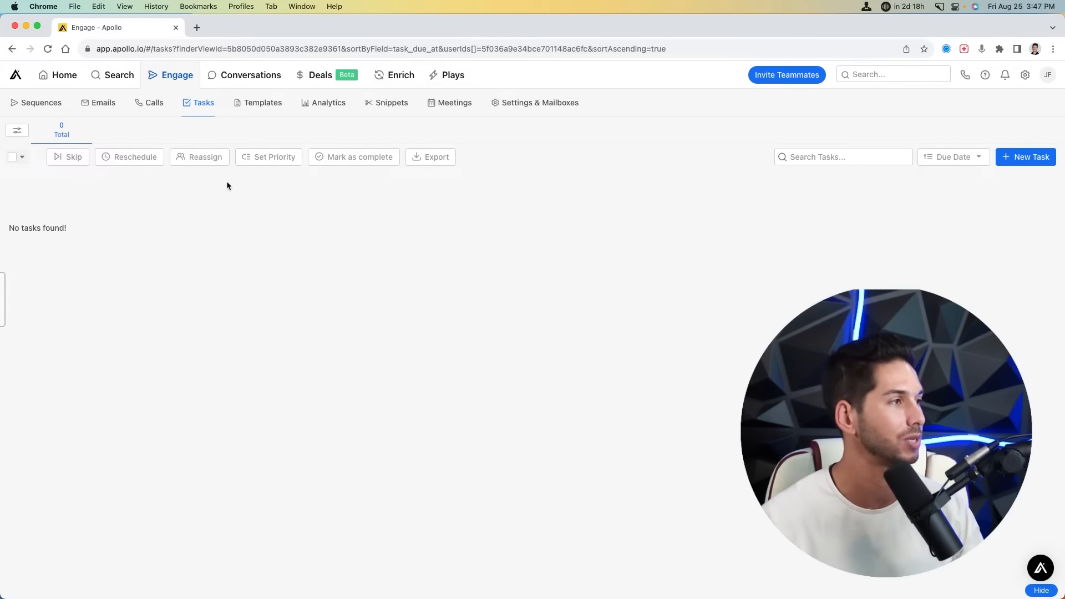
pyautogui.click(254, 104)
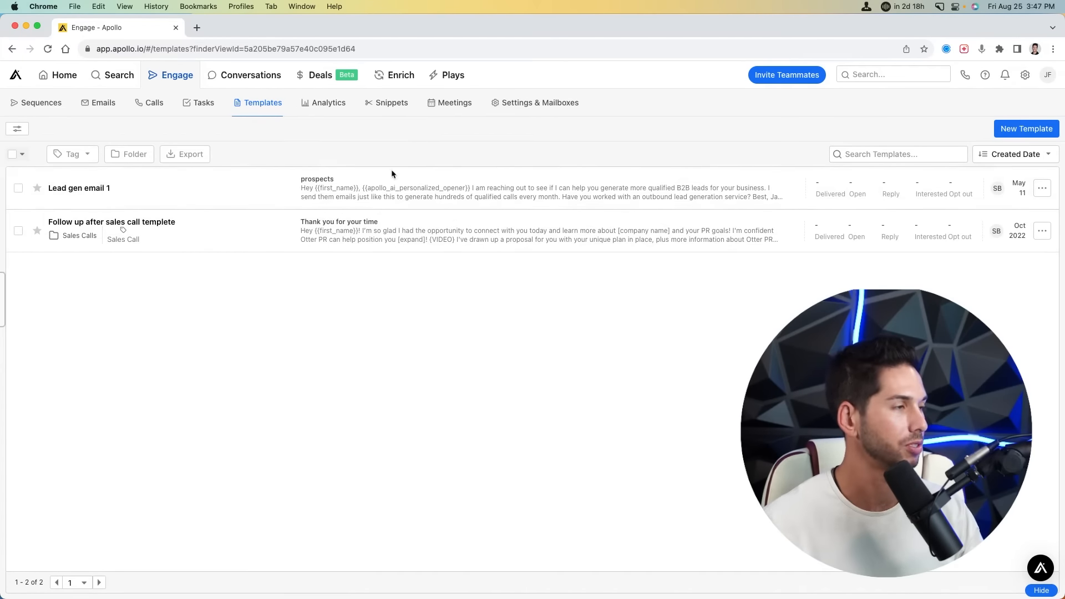
pyautogui.click(329, 103)
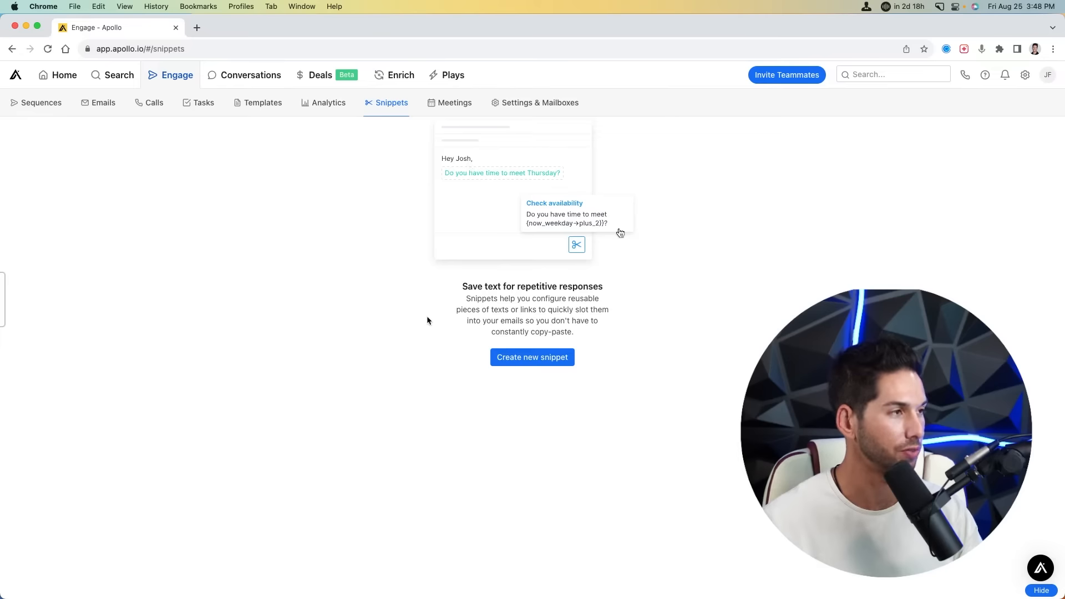
# - Move from the empty Snippets page to the Meetings page
pyautogui.click(450, 103)
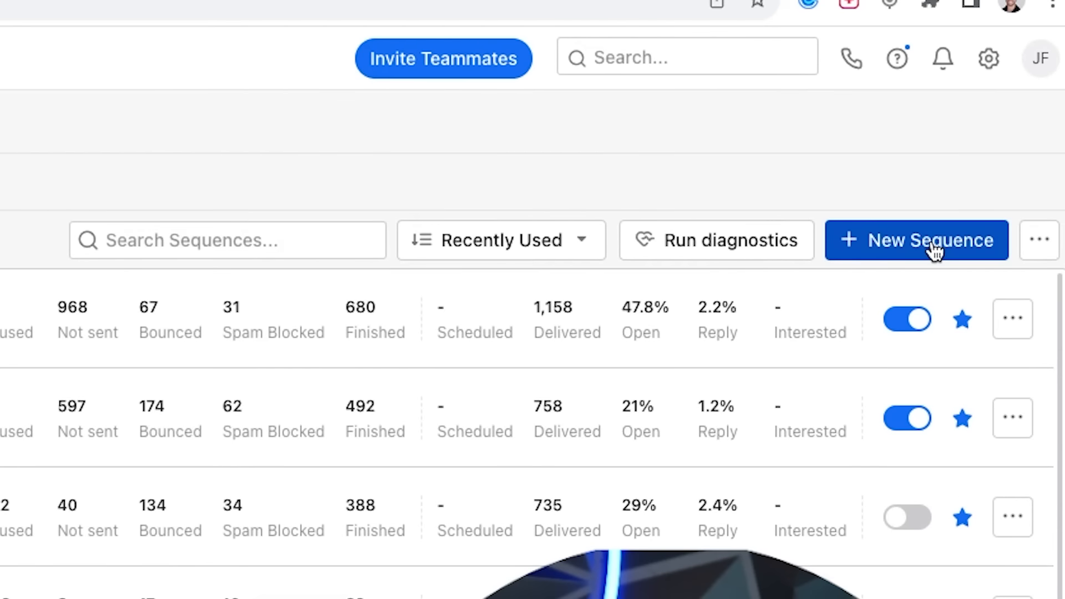
# - Create a private from-scratch sequence named TEST on Normal Business Hours, with no ruleset chosen
pyautogui.click(935, 250)
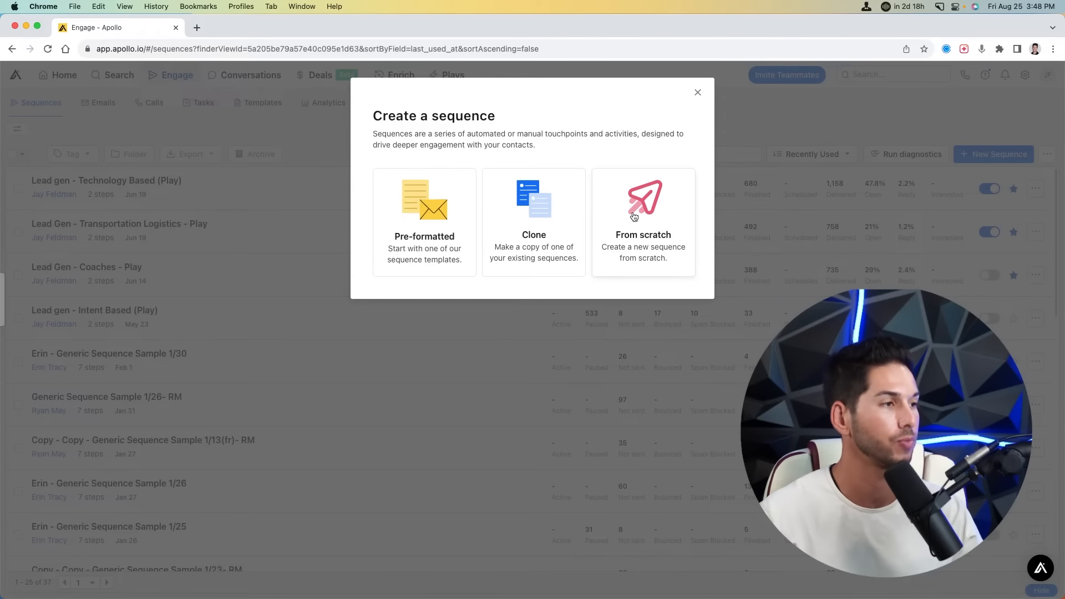
pyautogui.click(637, 208)
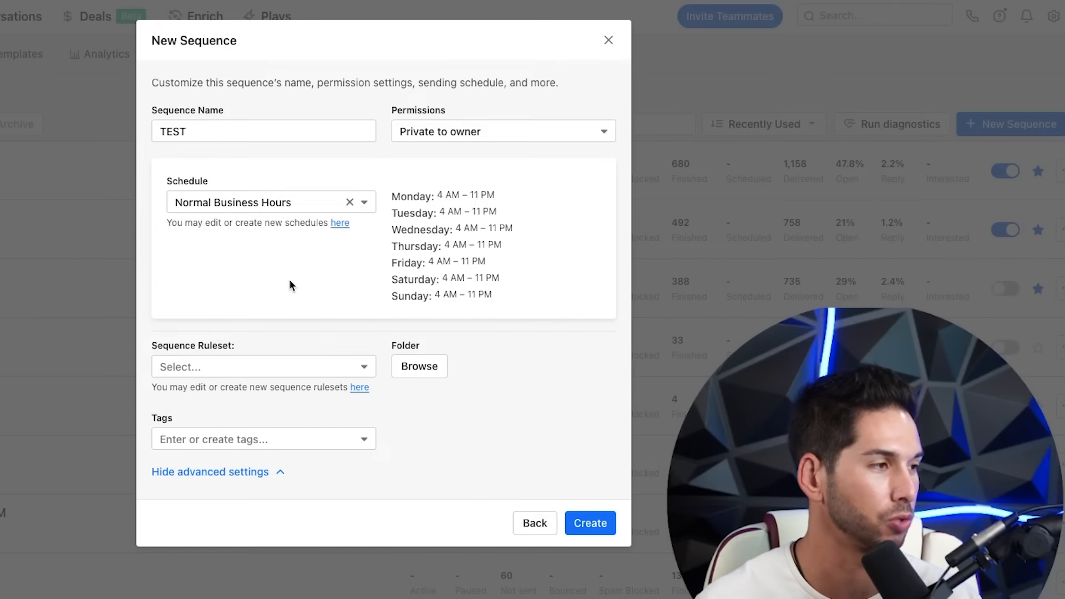
pyautogui.click(355, 369)
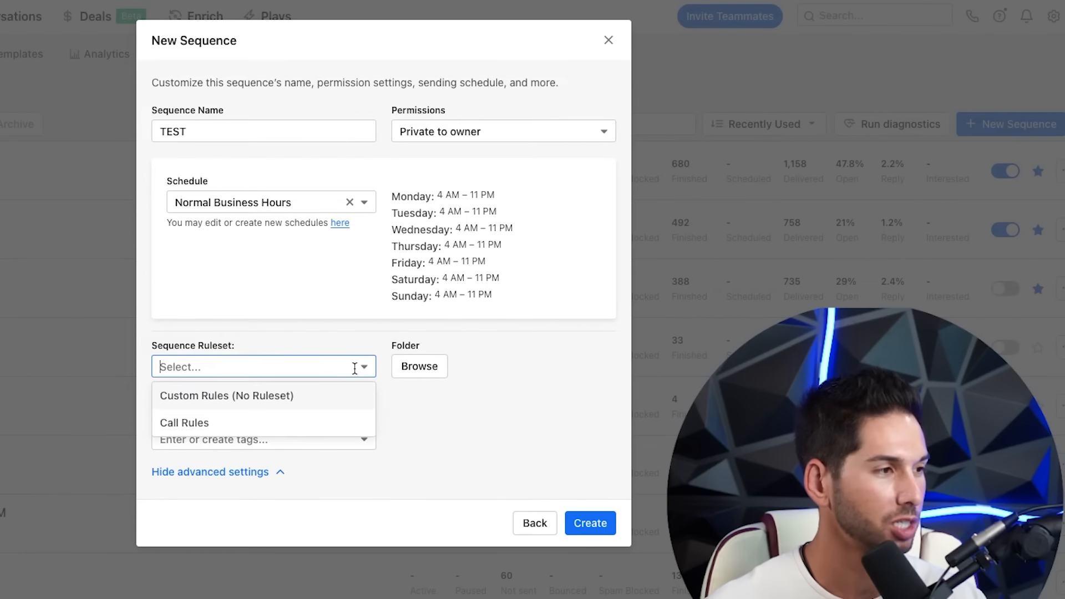
pyautogui.click(304, 318)
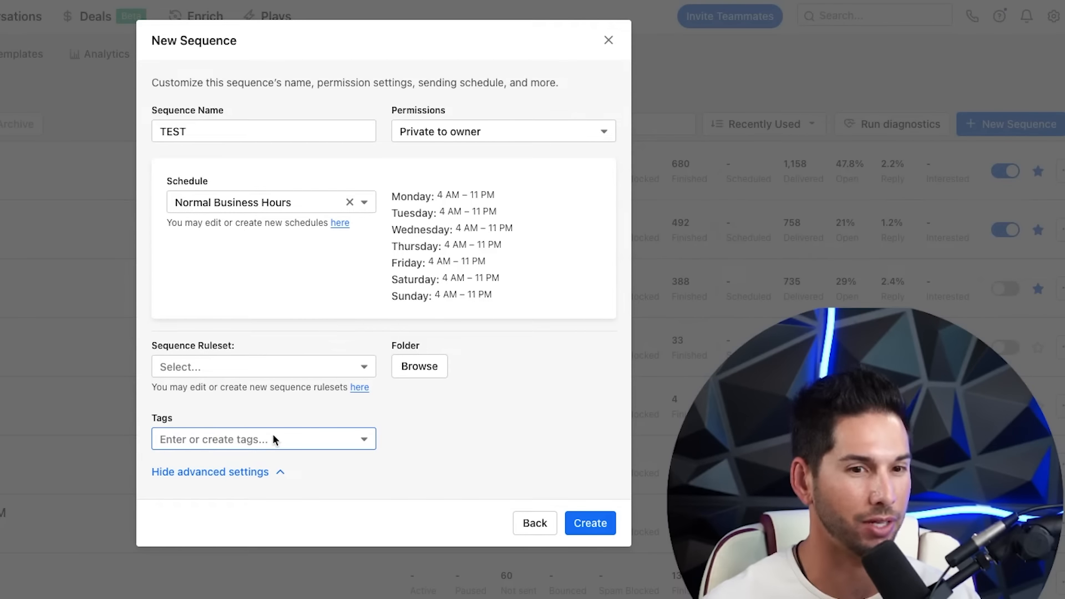
pyautogui.click(590, 523)
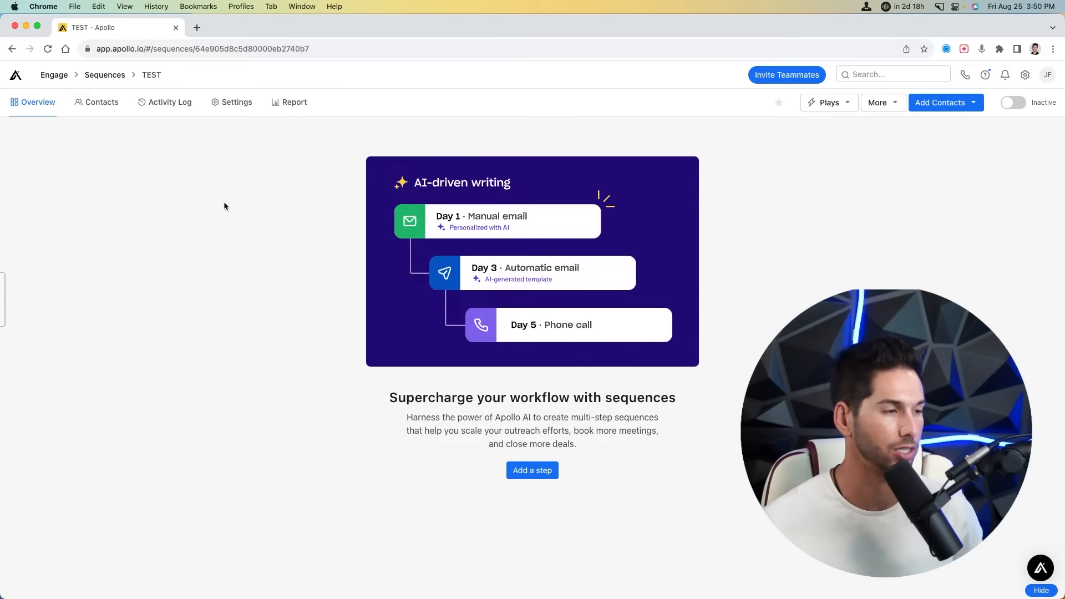
# - Add an automatic email as TEST's first step, sent 30 minutes after a contact is added
pyautogui.click(532, 470)
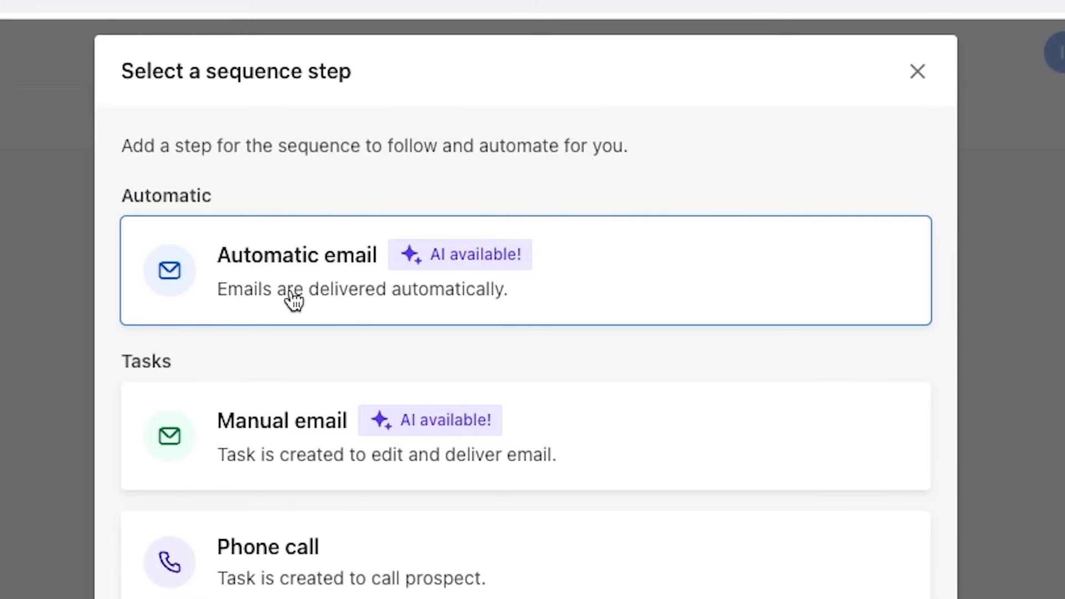
pyautogui.click(294, 264)
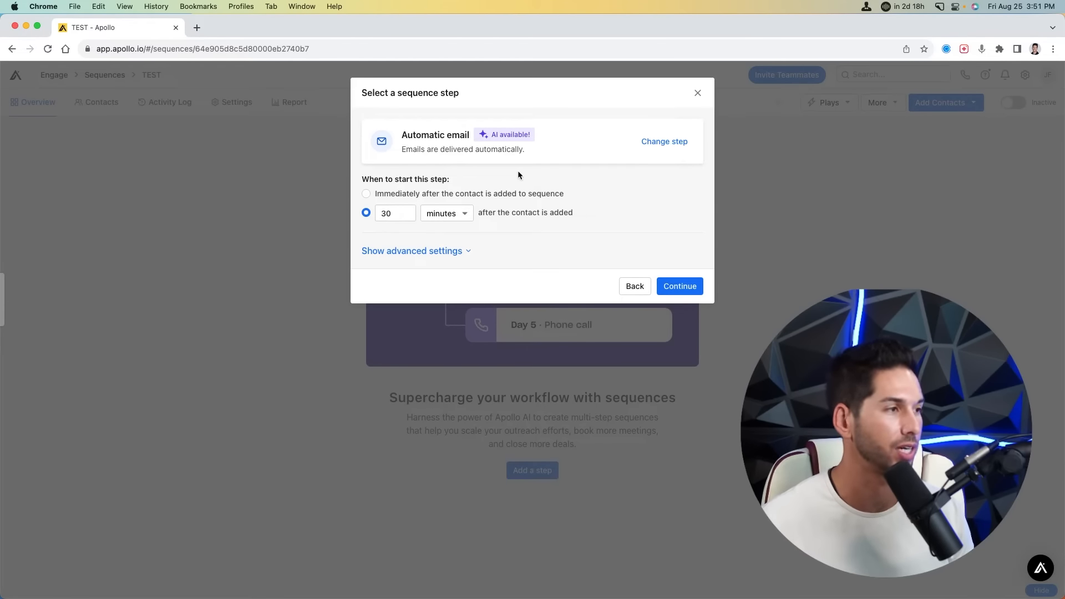
pyautogui.click(425, 251)
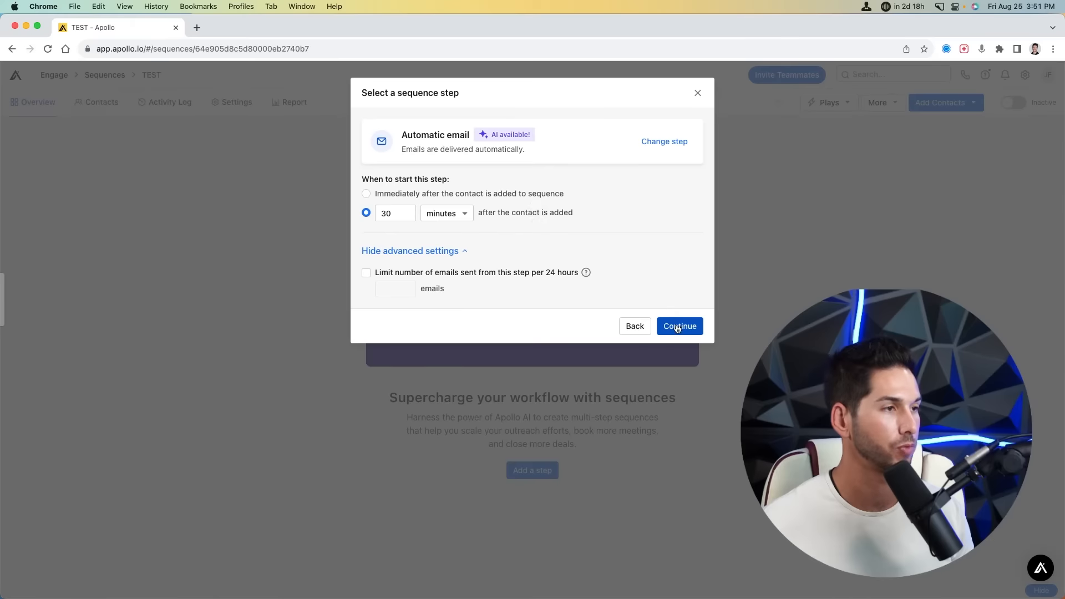
pyautogui.click(678, 326)
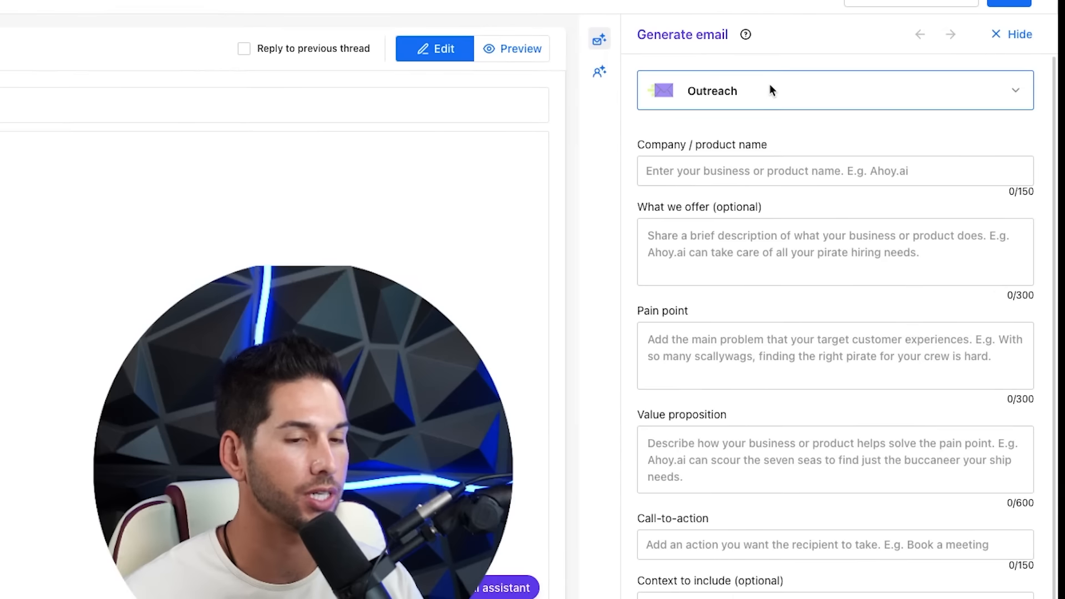
# - Keep the Outreach type and fill in the Otter Leads company, offer, pain point and value proposition
pyautogui.click(865, 165)
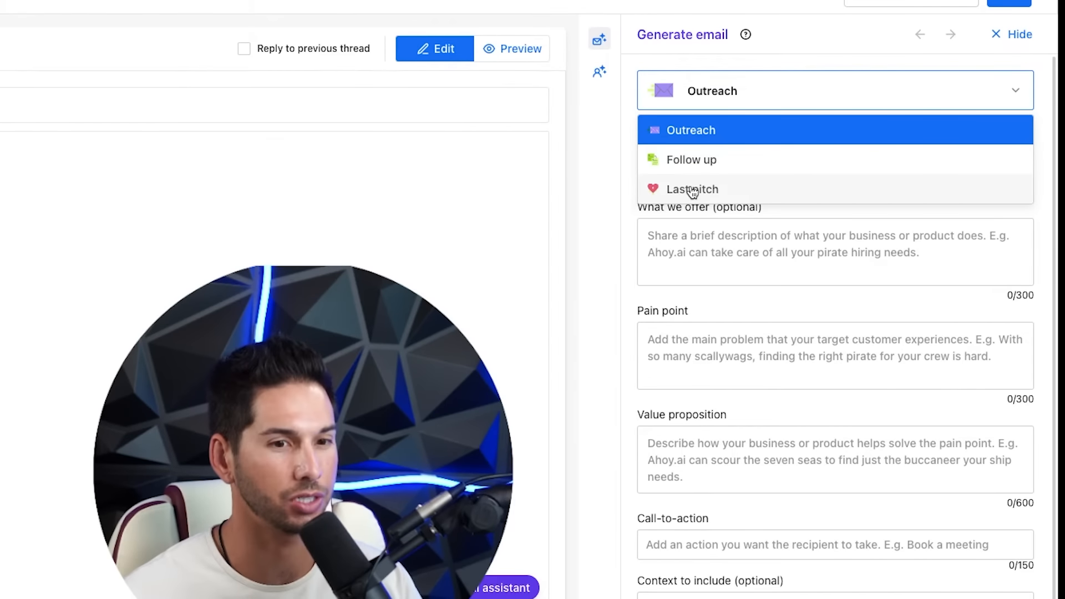
pyautogui.click(676, 132)
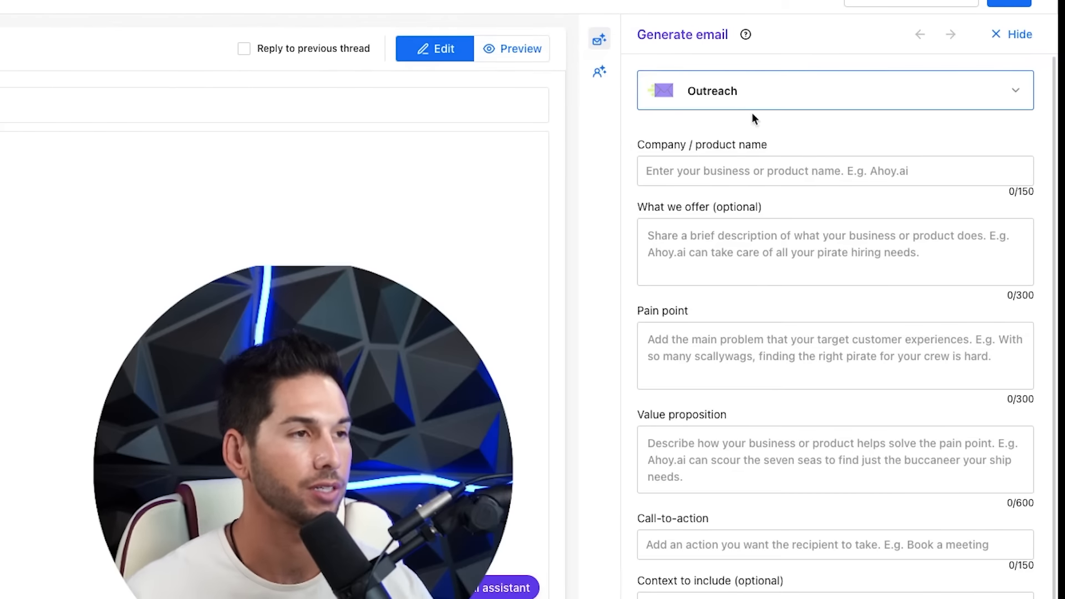
pyautogui.click(709, 168)
pyautogui.click(667, 243)
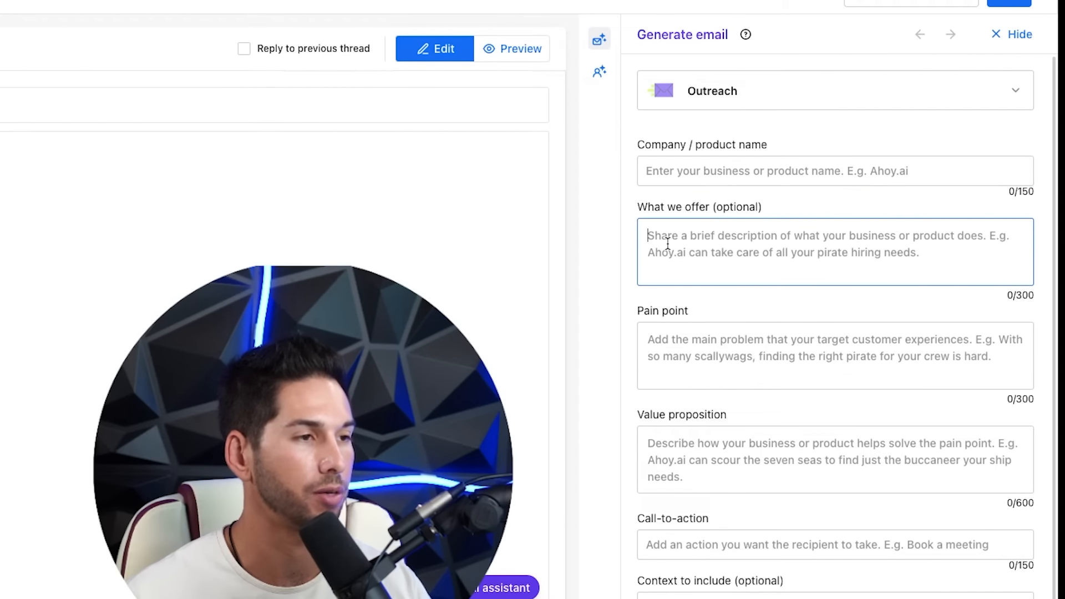
pyautogui.click(691, 333)
pyautogui.scroll(-1, 688, 372)
pyautogui.click(687, 419)
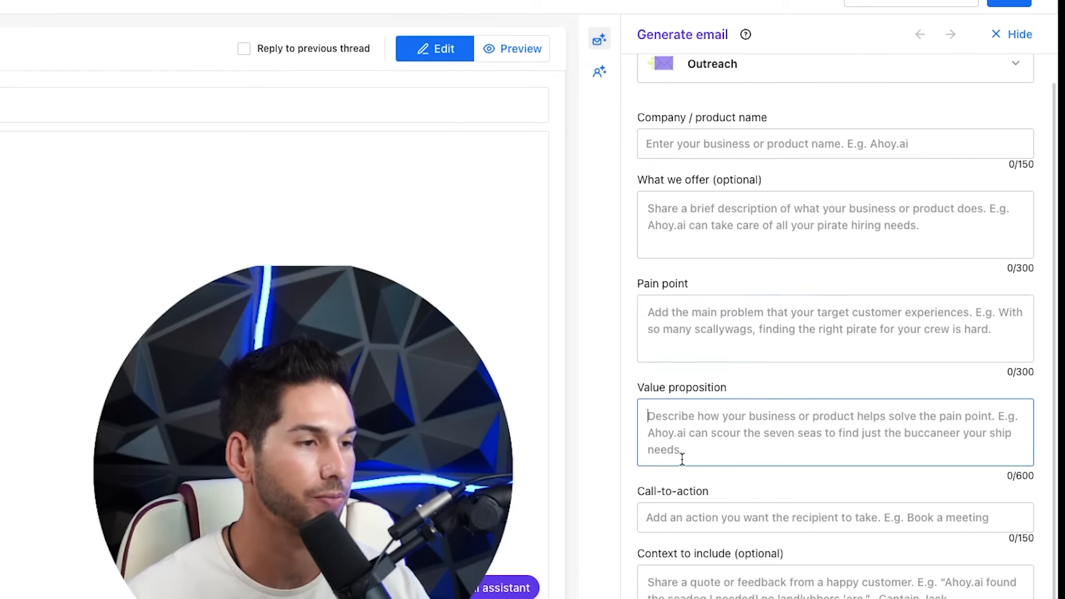
pyautogui.click(750, 350)
pyautogui.scroll(1, 751, 373)
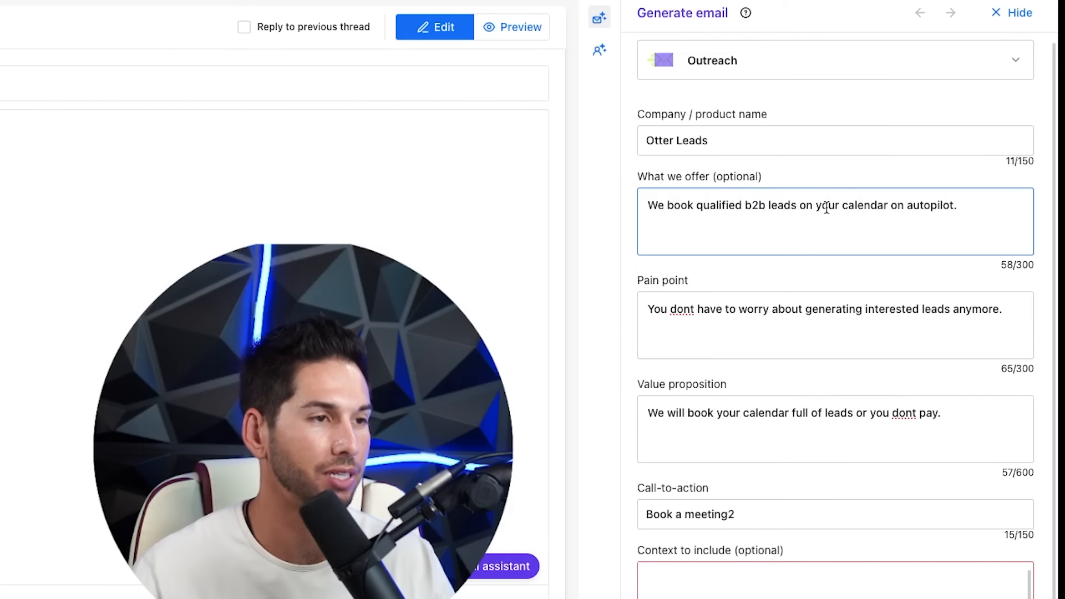
# - Refine the pain point and value proposition, fix the call-to-action, and generate the drafts
pyautogui.click(820, 330)
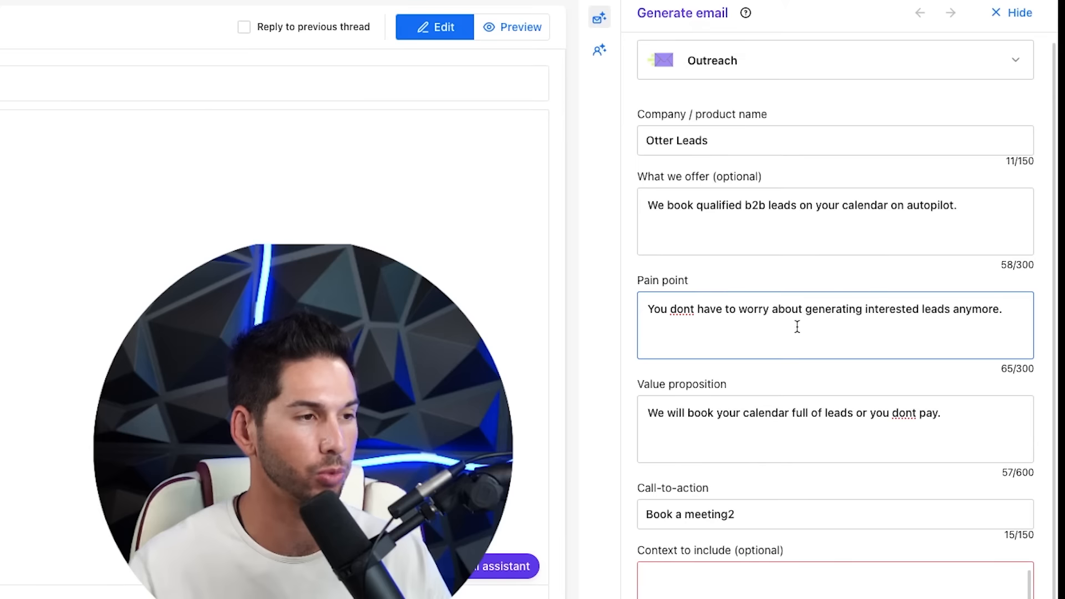
pyautogui.click(744, 425)
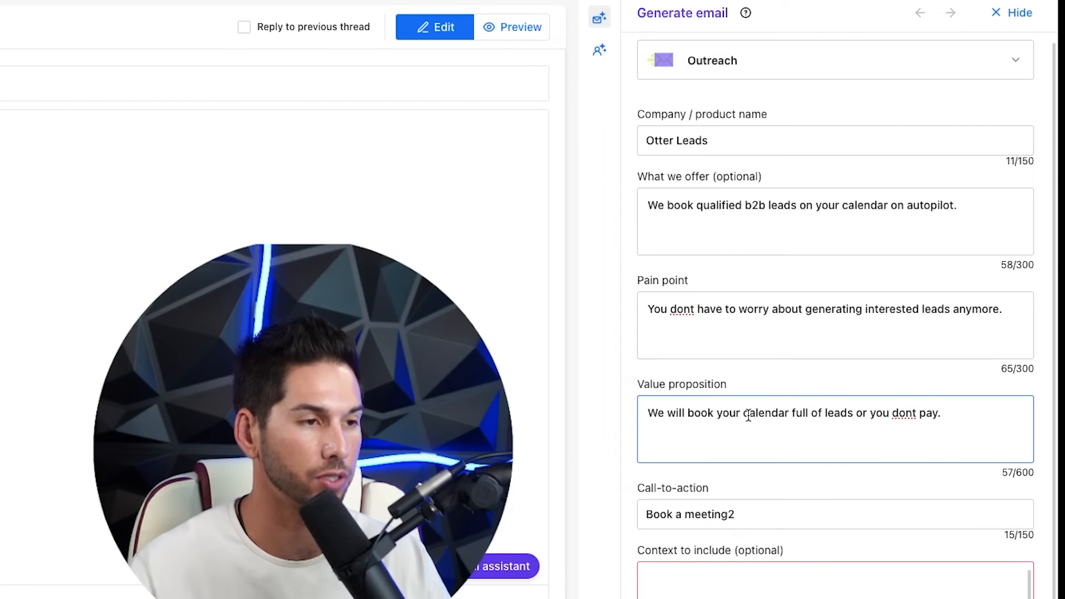
pyautogui.click(767, 509)
pyautogui.press('BackSpace')
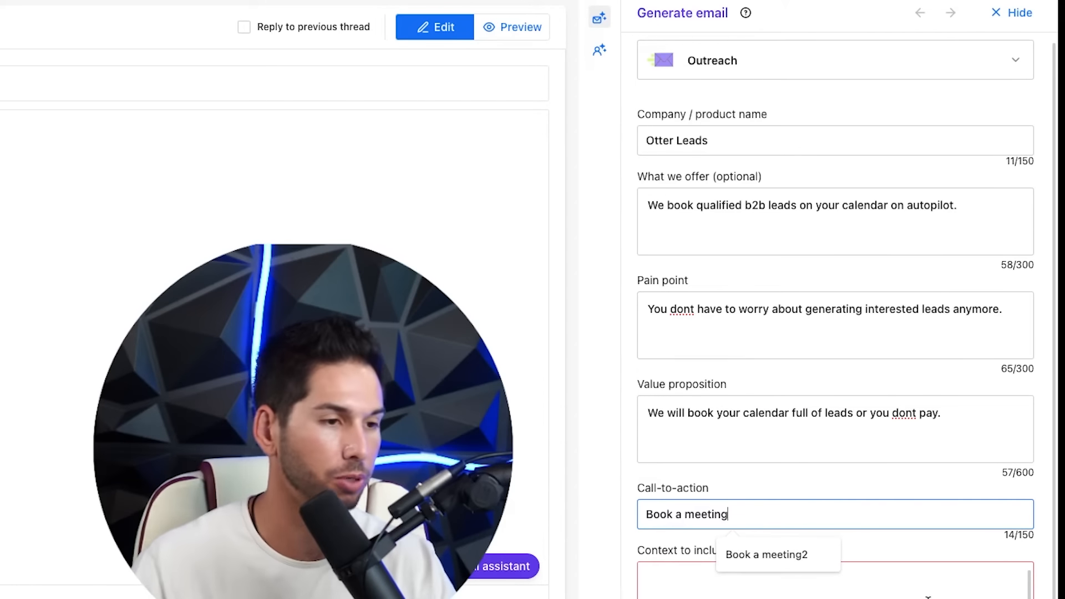
pyautogui.click(958, 485)
pyautogui.click(922, 421)
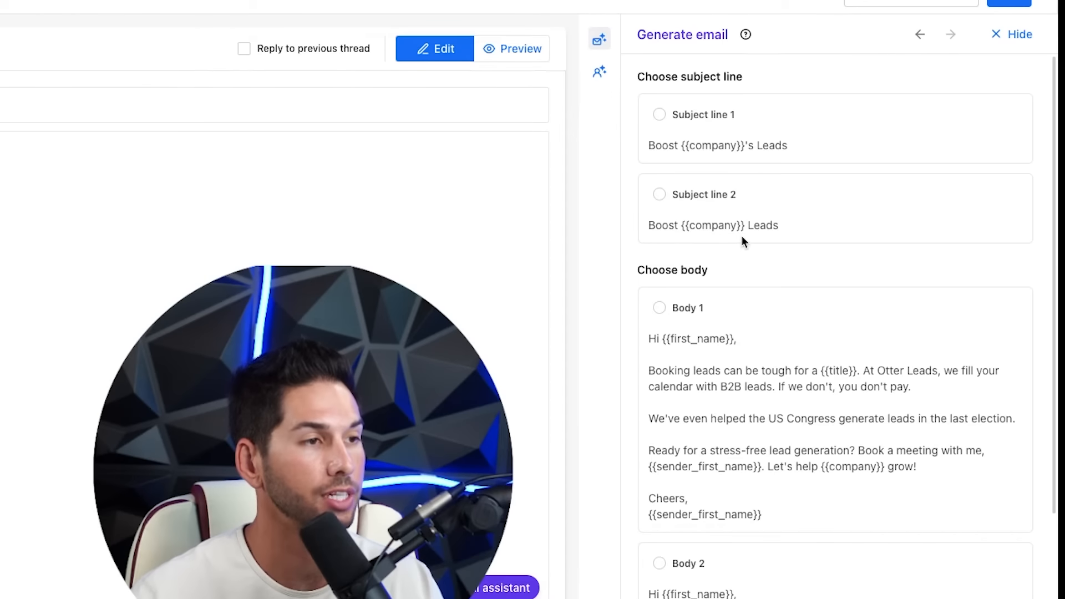
# - Insert Subject line 1 "Boost {{company}}'s Leads" and Body 1 into the TEST template
pyautogui.scroll(-3, 787, 311)
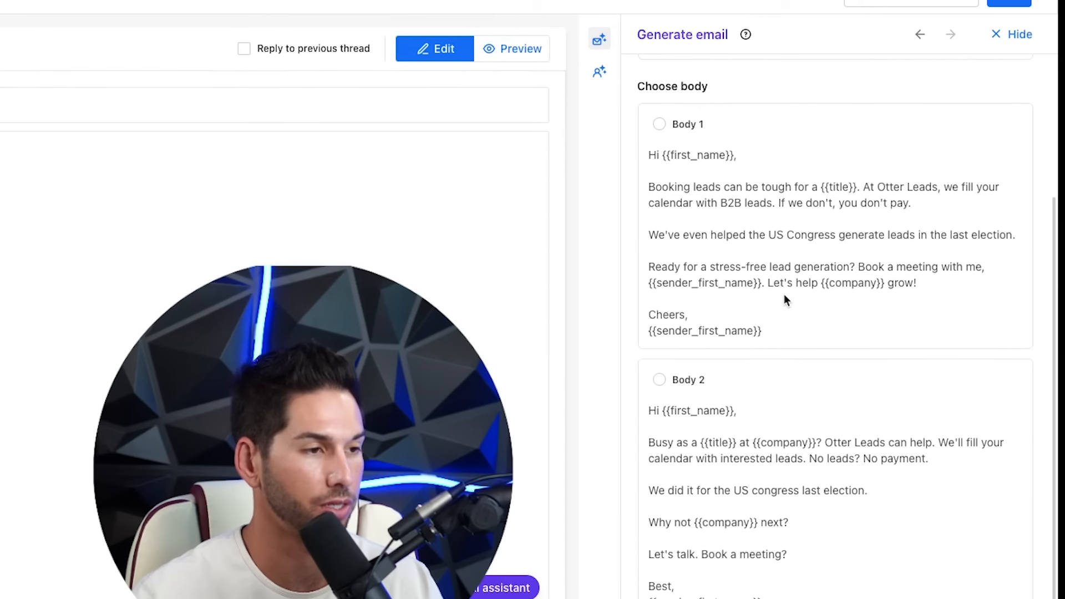
pyautogui.scroll(3, 784, 295)
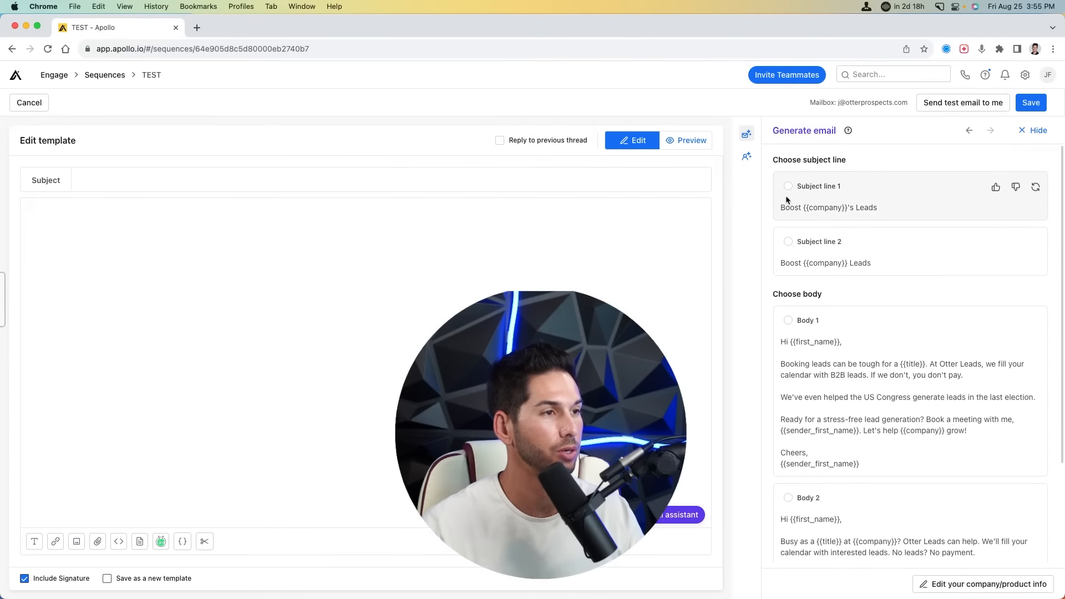
pyautogui.click(787, 199)
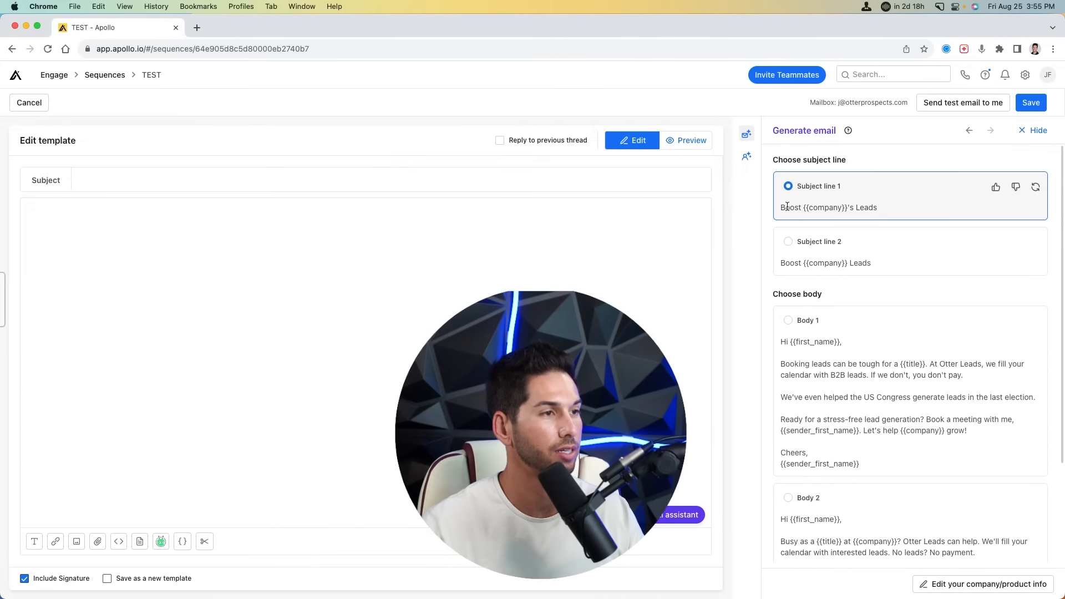
pyautogui.click(788, 321)
pyautogui.scroll(-2, 771, 260)
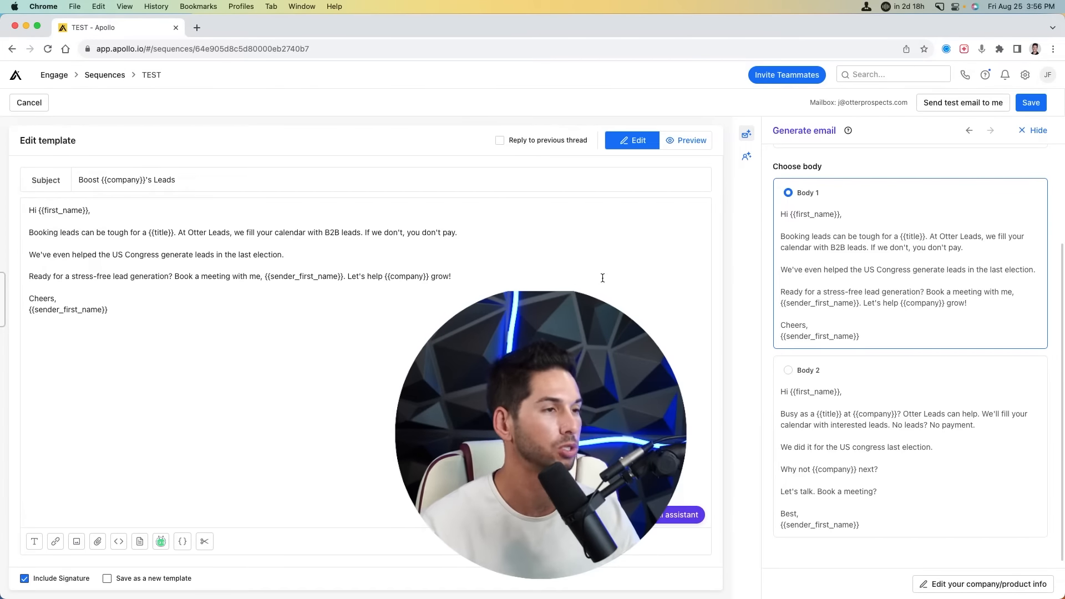
pyautogui.scroll(3, 843, 321)
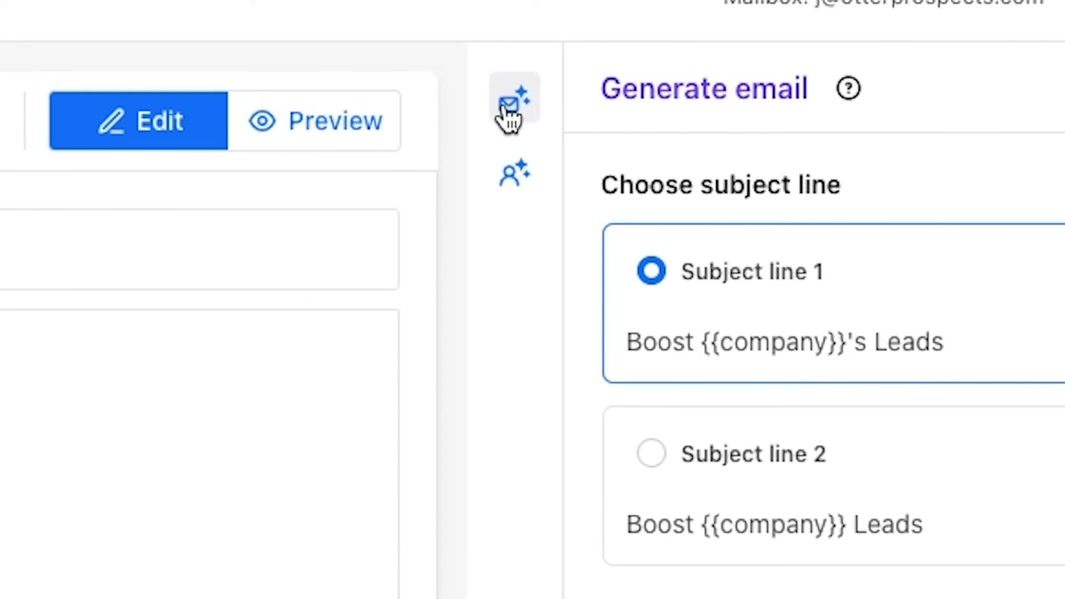
# - Open the AI personalization options and browse the Basics, Custom and Advanced dynamic variables
pyautogui.click(508, 191)
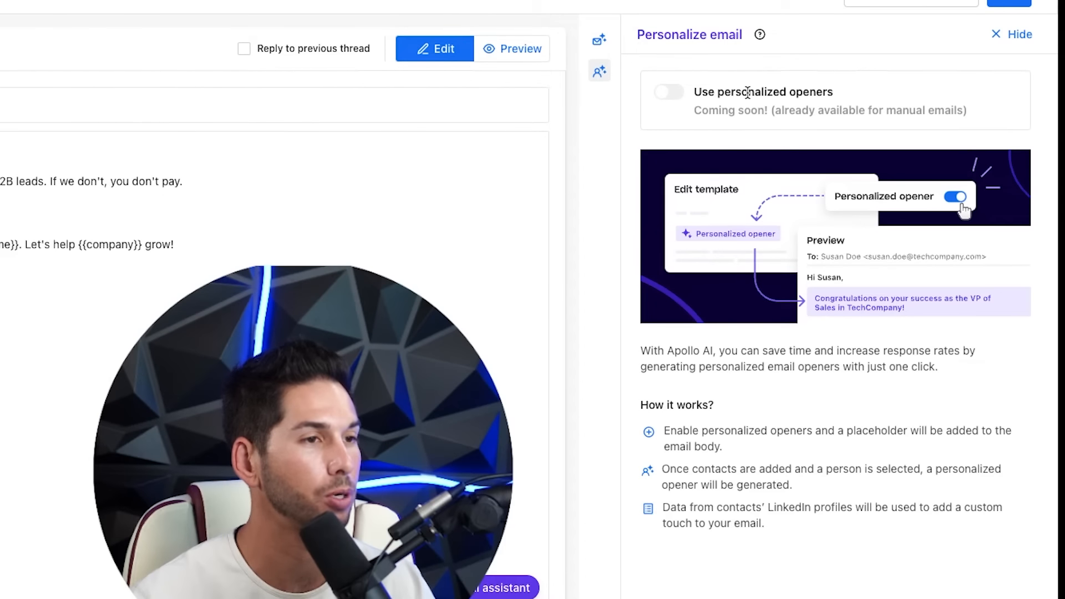
pyautogui.tripleClick(747, 93)
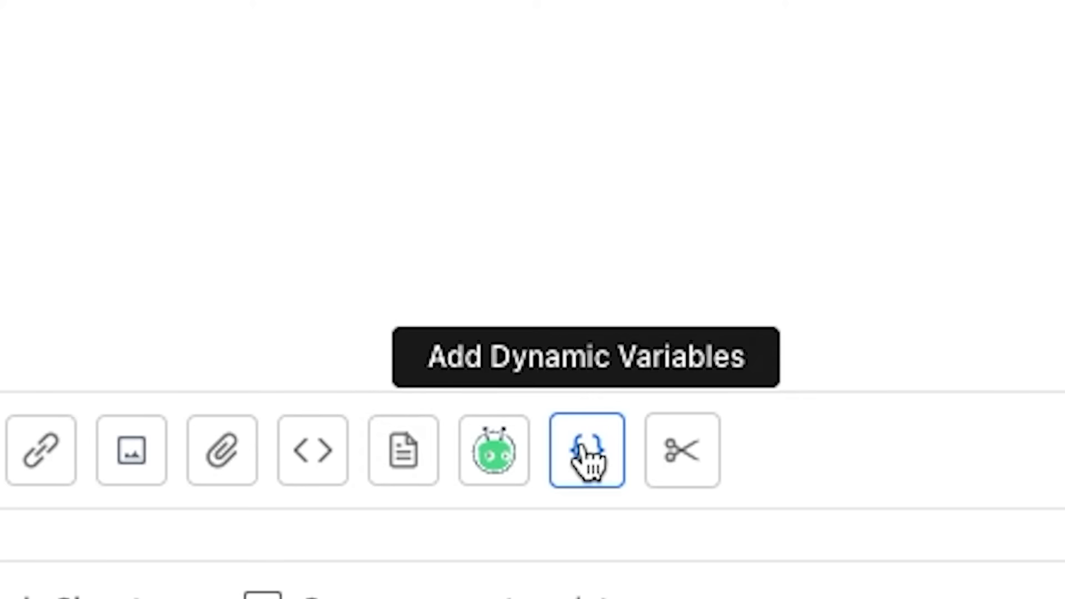
pyautogui.click(587, 451)
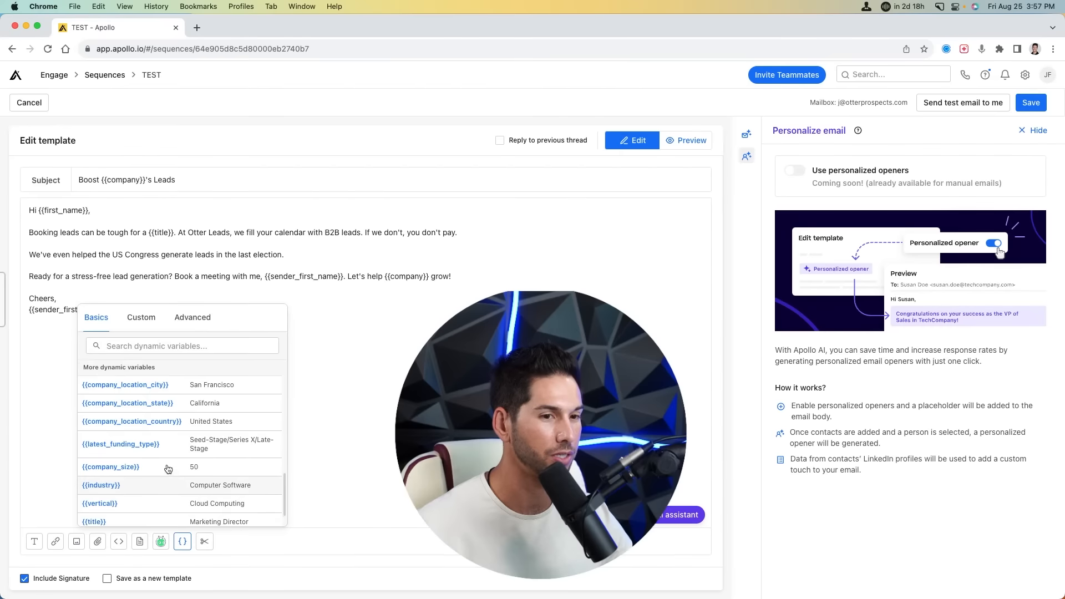
pyautogui.scroll(-5, 468, 342)
pyautogui.scroll(5, 166, 465)
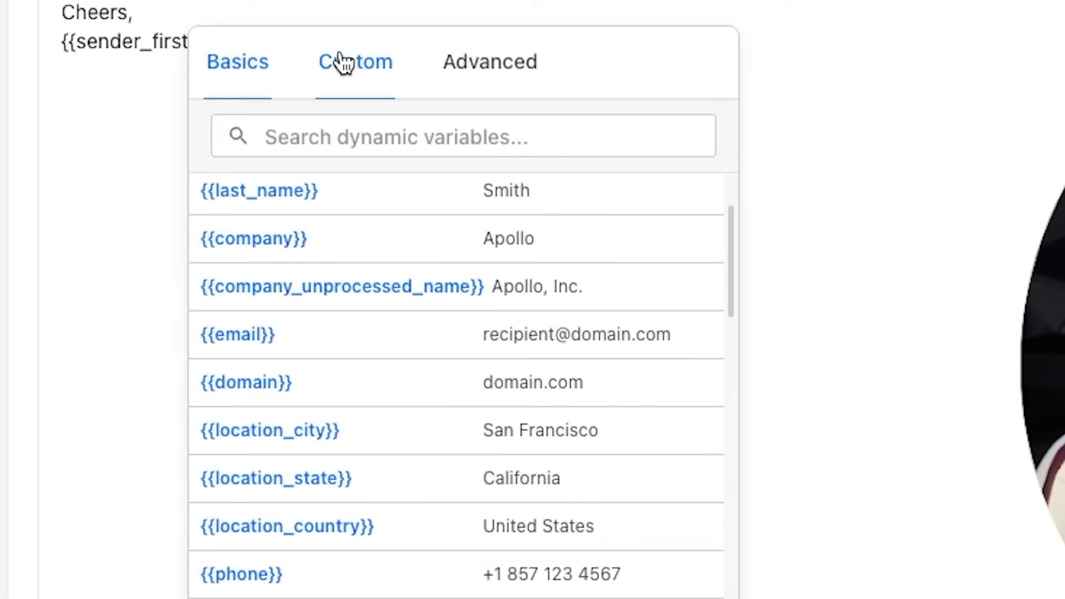
pyautogui.click(137, 321)
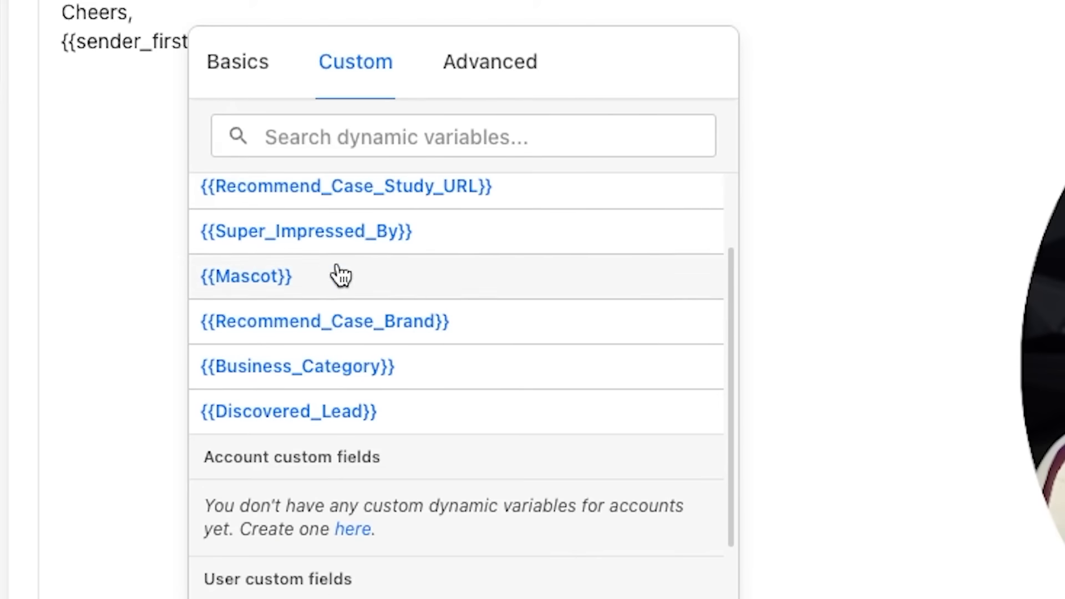
pyautogui.scroll(2, 349, 311)
pyautogui.click(491, 75)
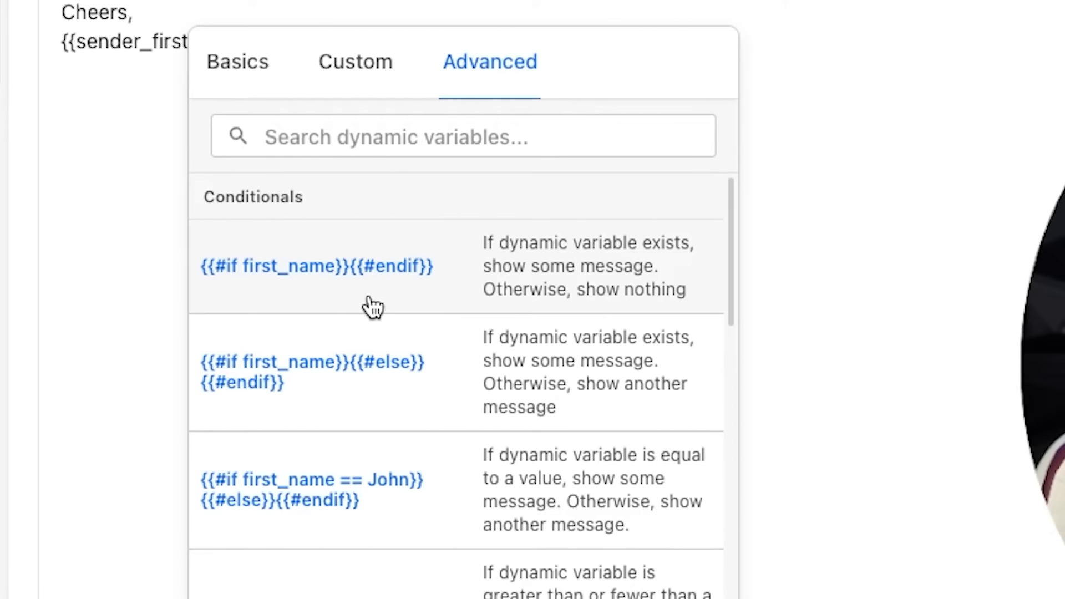
pyautogui.scroll(-6, 288, 350)
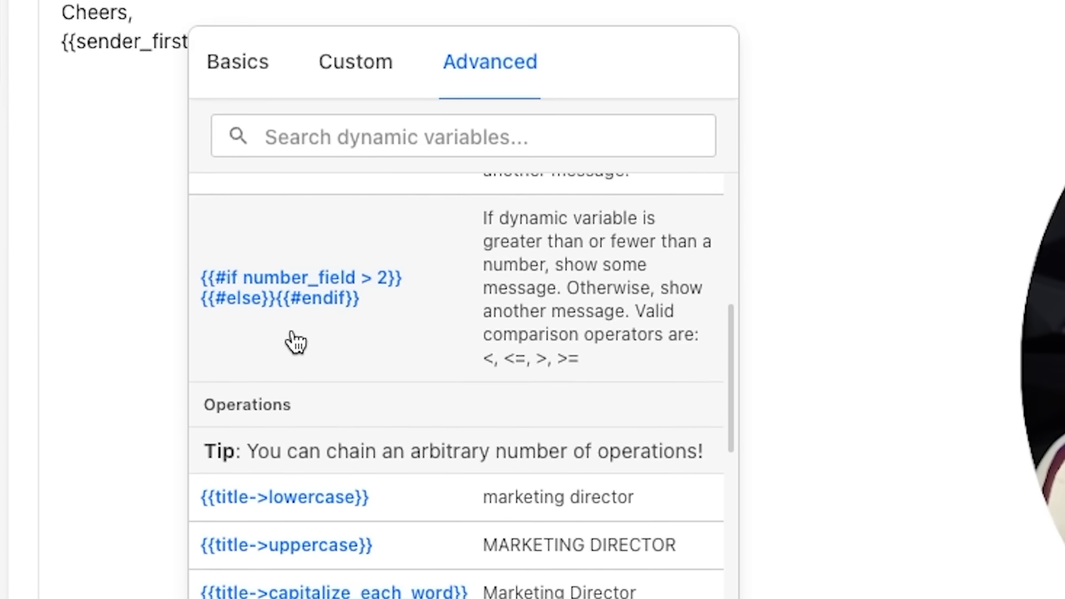
pyautogui.scroll(-5, 292, 311)
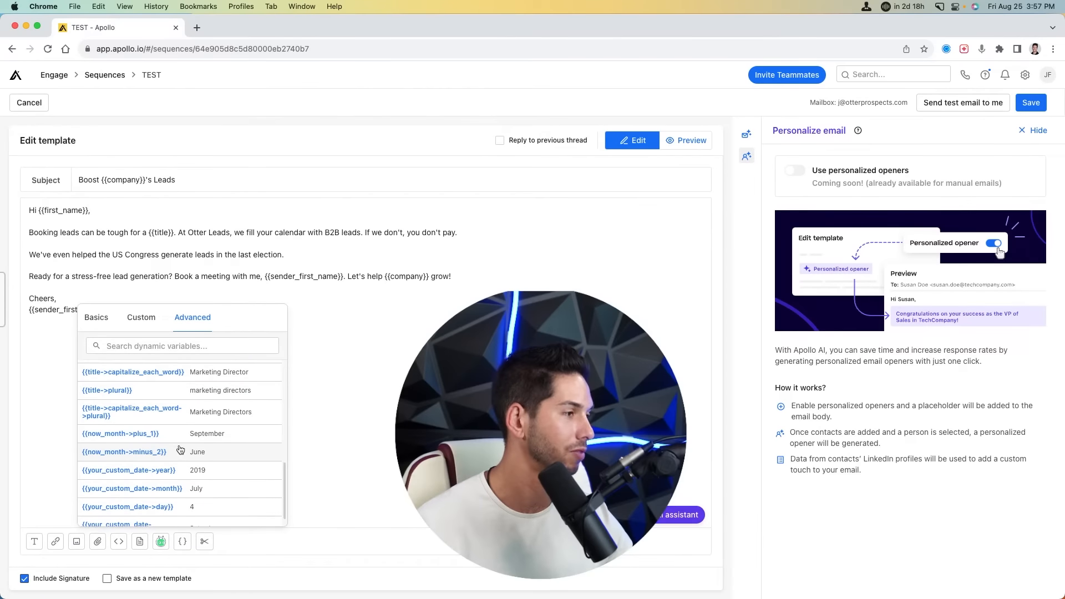
pyautogui.scroll(5, 482, 463)
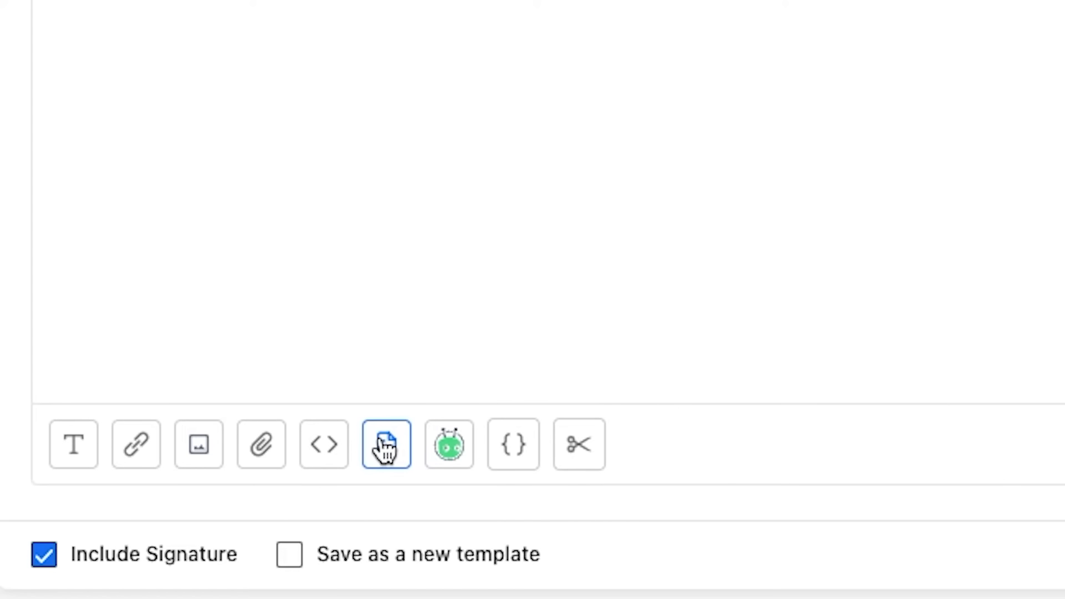
# - Remove the {{sender_first_name}} placeholder from under Cheers in the signature
pyautogui.click(385, 447)
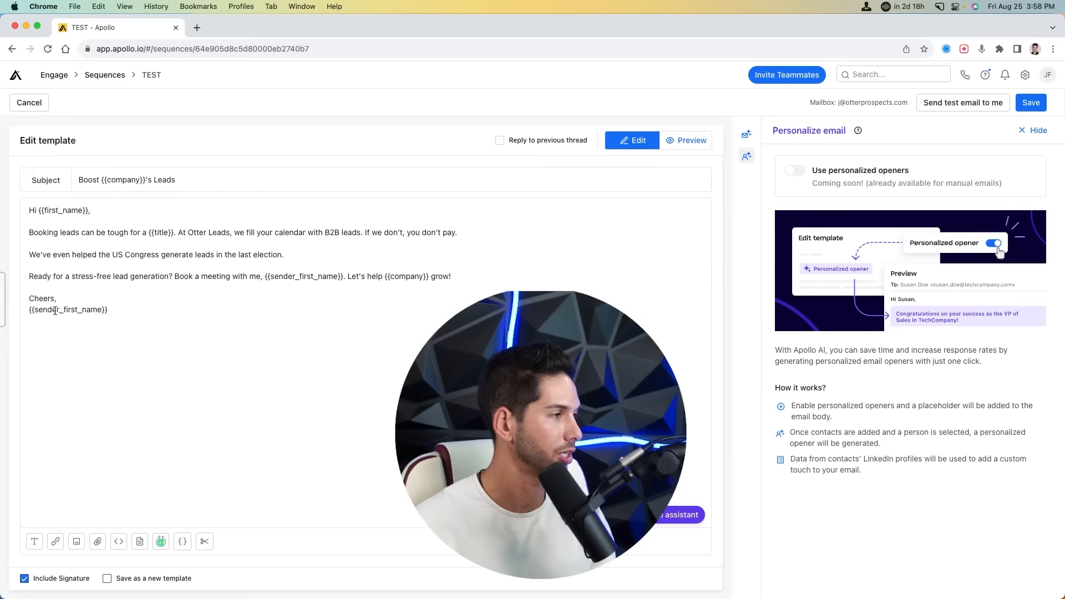
pyautogui.tripleClick(54, 311)
pyautogui.press('BackSpace')
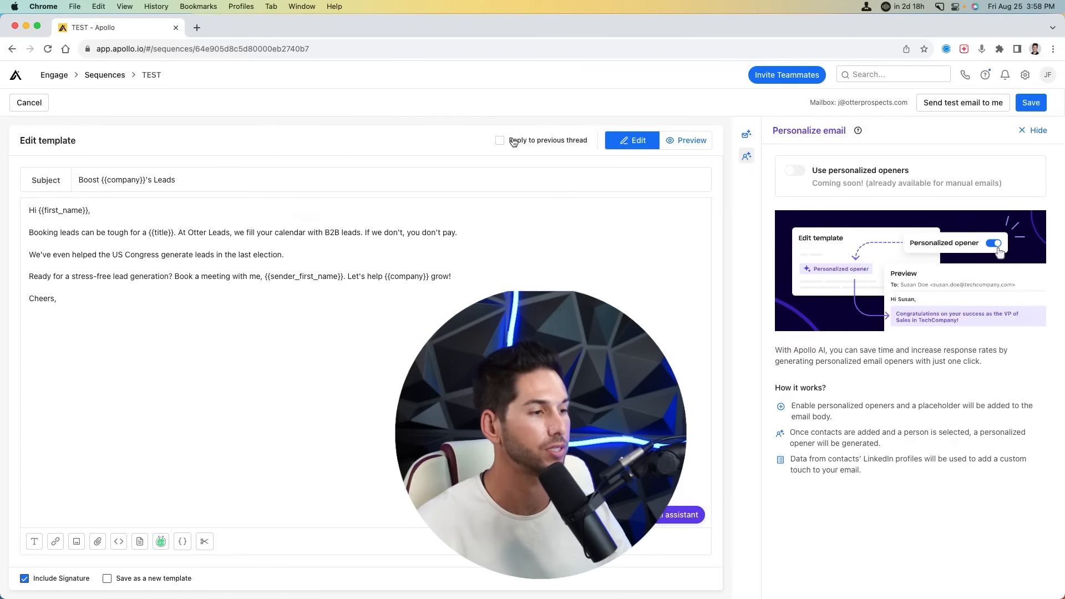
# - Preview the email for a chosen contact, then save it as the Day 1 email
pyautogui.click(688, 140)
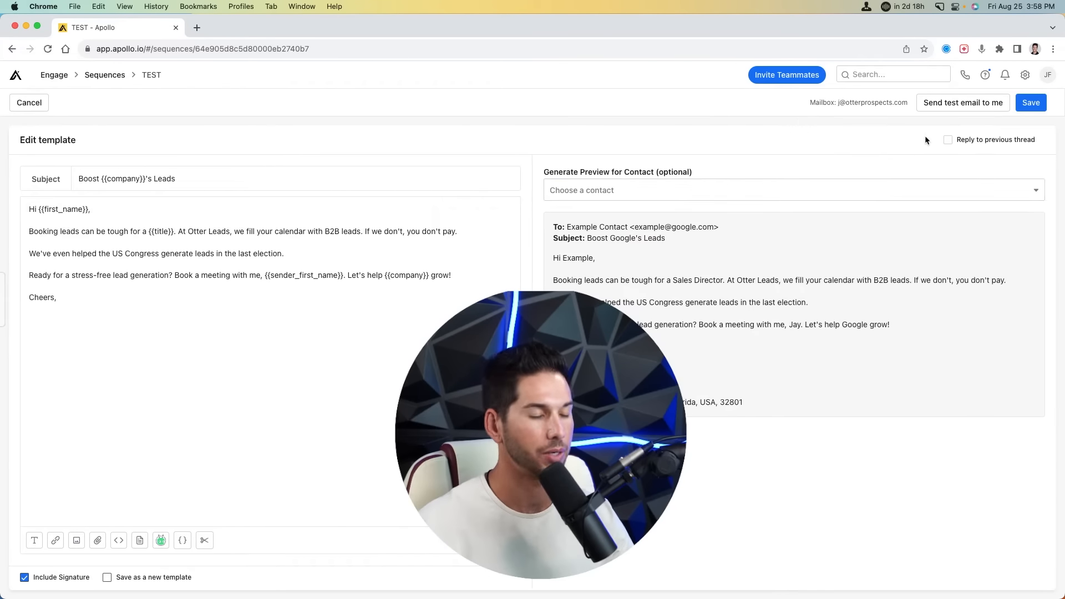
pyautogui.click(655, 195)
pyautogui.click(614, 220)
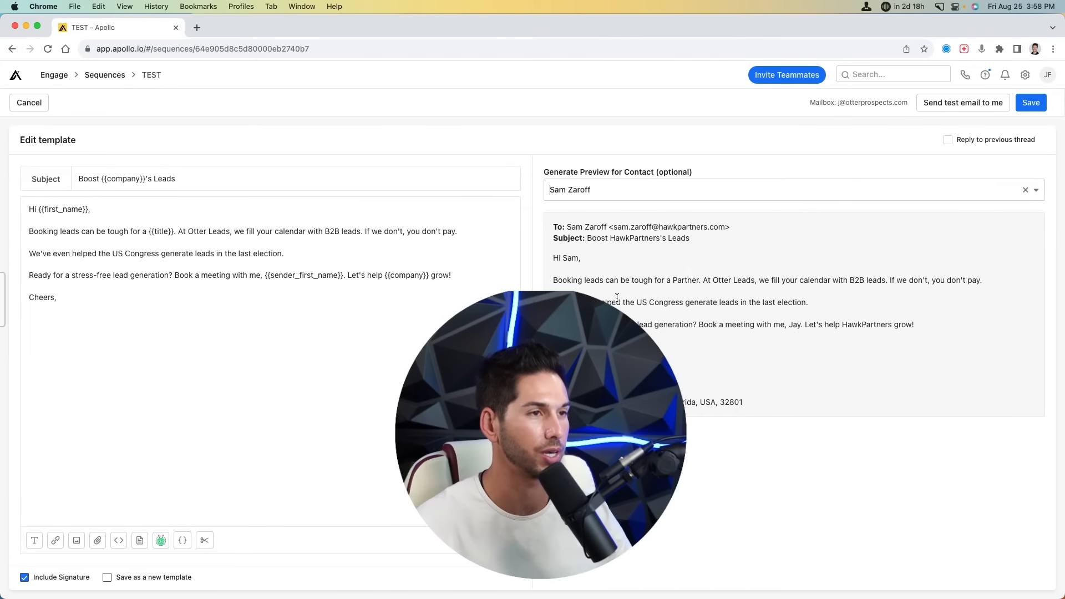
pyautogui.click(1031, 105)
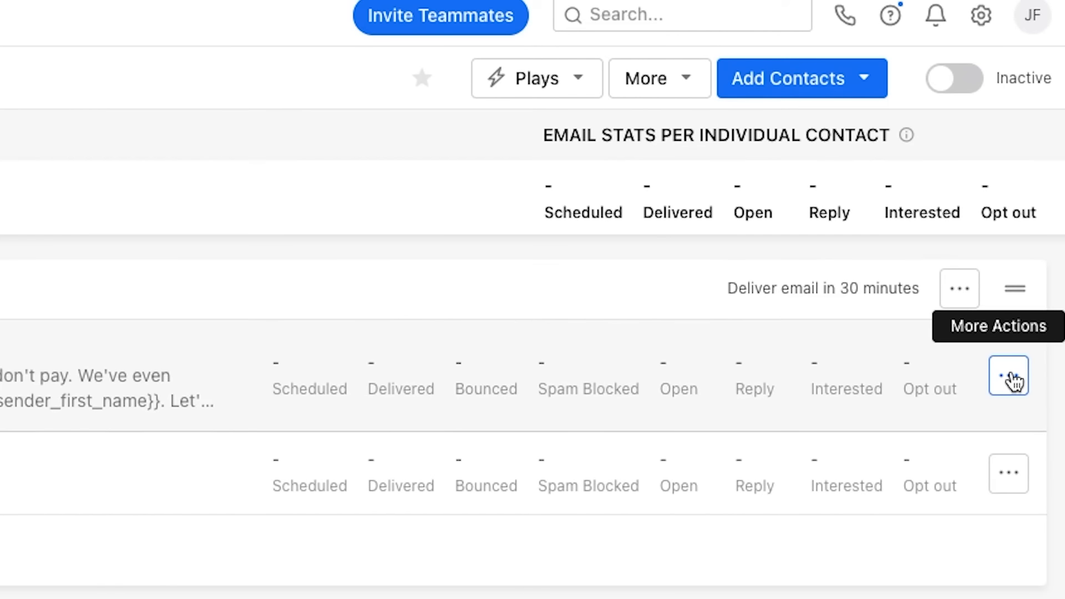
# - Open the Day 1 email variant for editing, cancel without saving, and start adding a new step
pyautogui.click(1014, 380)
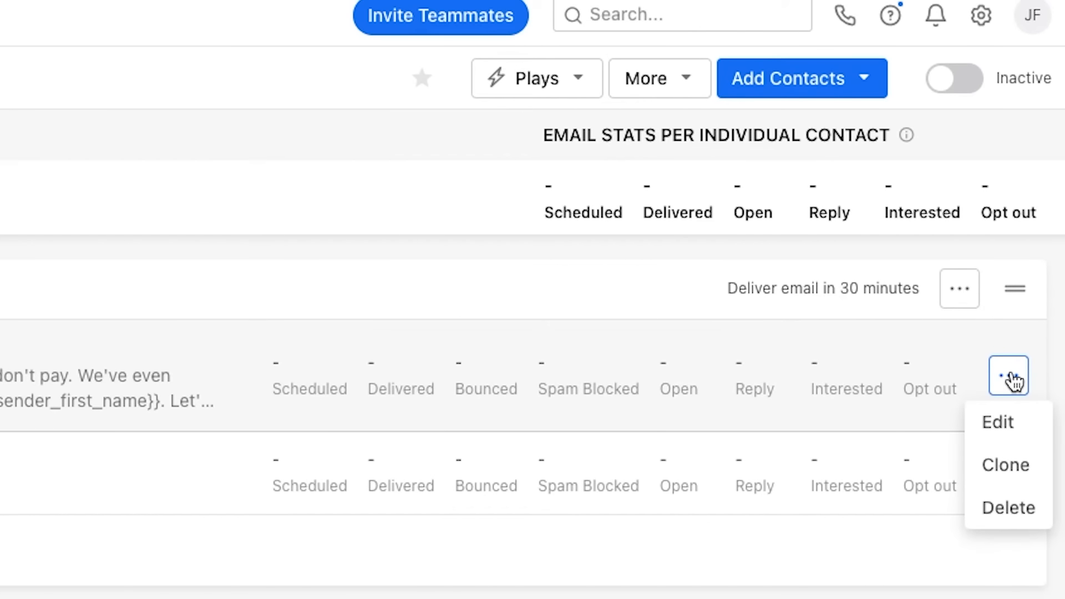
pyautogui.click(1013, 439)
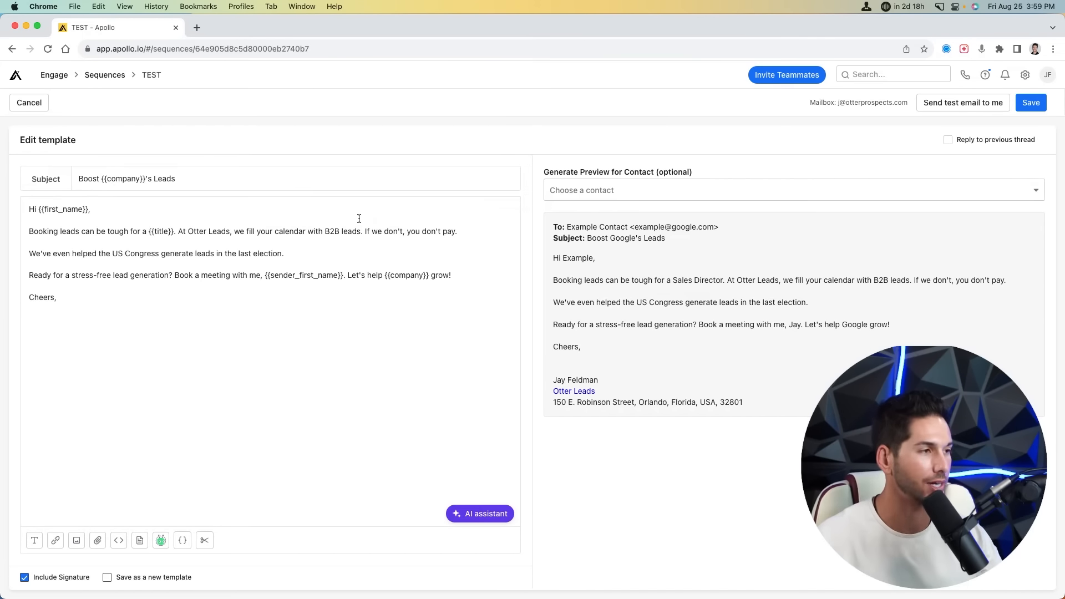
pyautogui.click(38, 109)
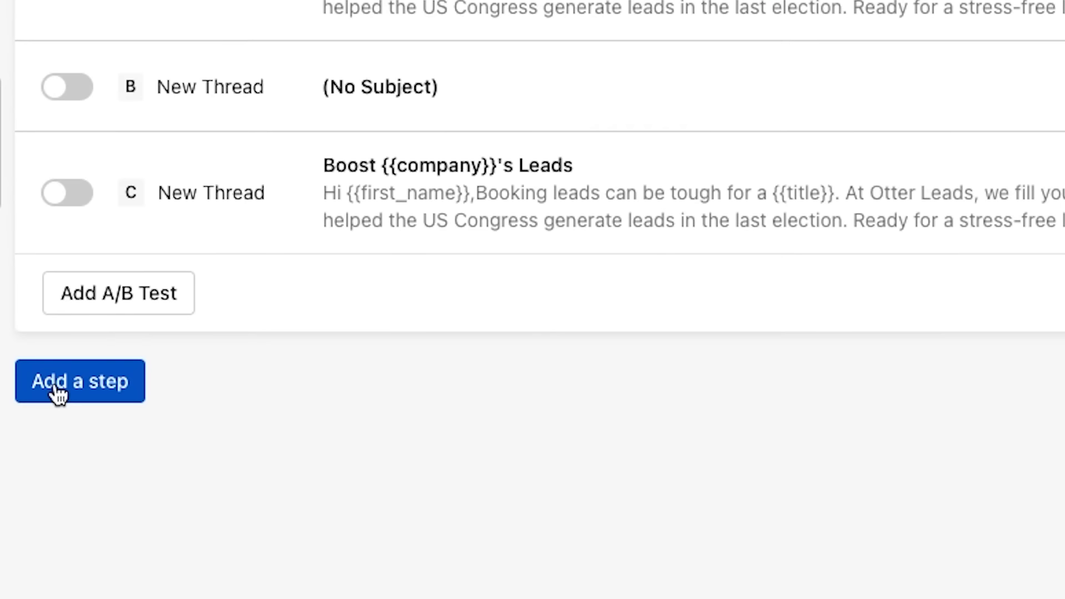
pyautogui.click(56, 389)
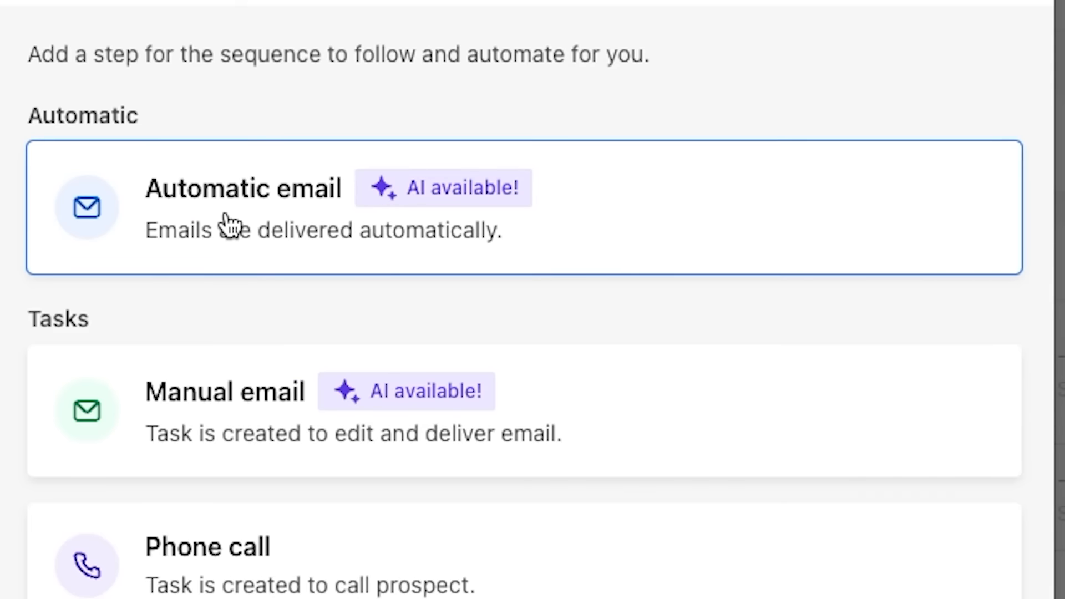
# - Add an automatic email step that waits 3 days
pyautogui.click(429, 183)
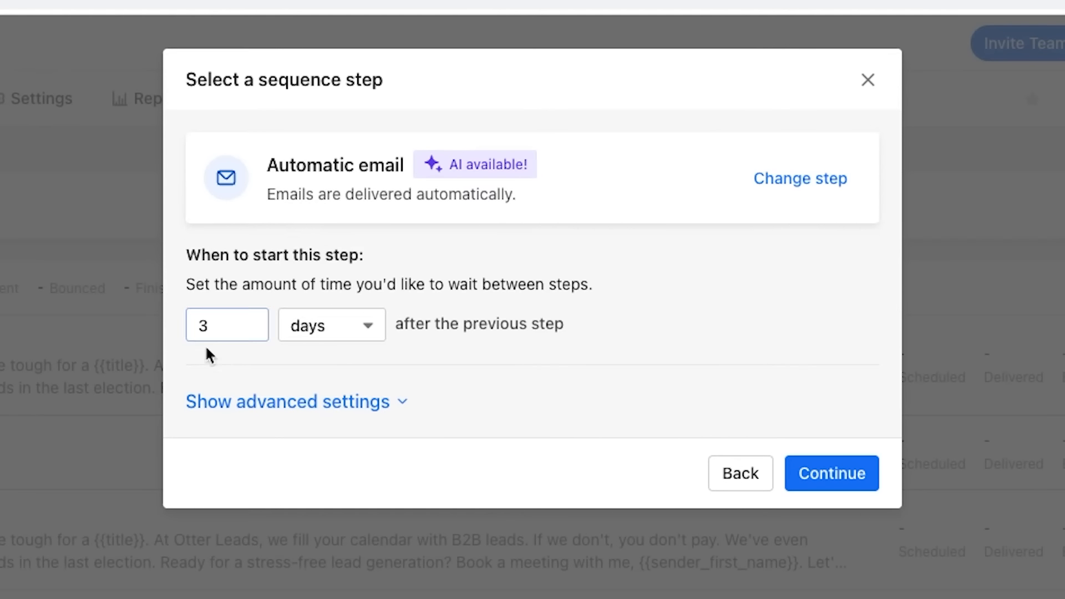
pyautogui.click(258, 315)
pyautogui.click(841, 481)
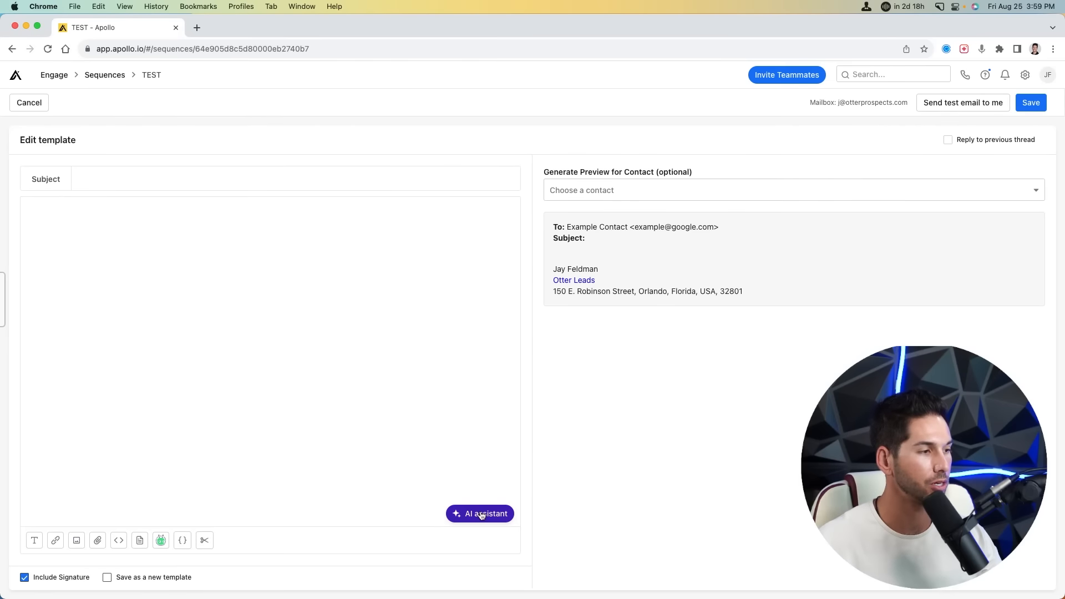
# - Generate Follow up email drafts with the AI email generator
pyautogui.click(482, 514)
pyautogui.click(439, 451)
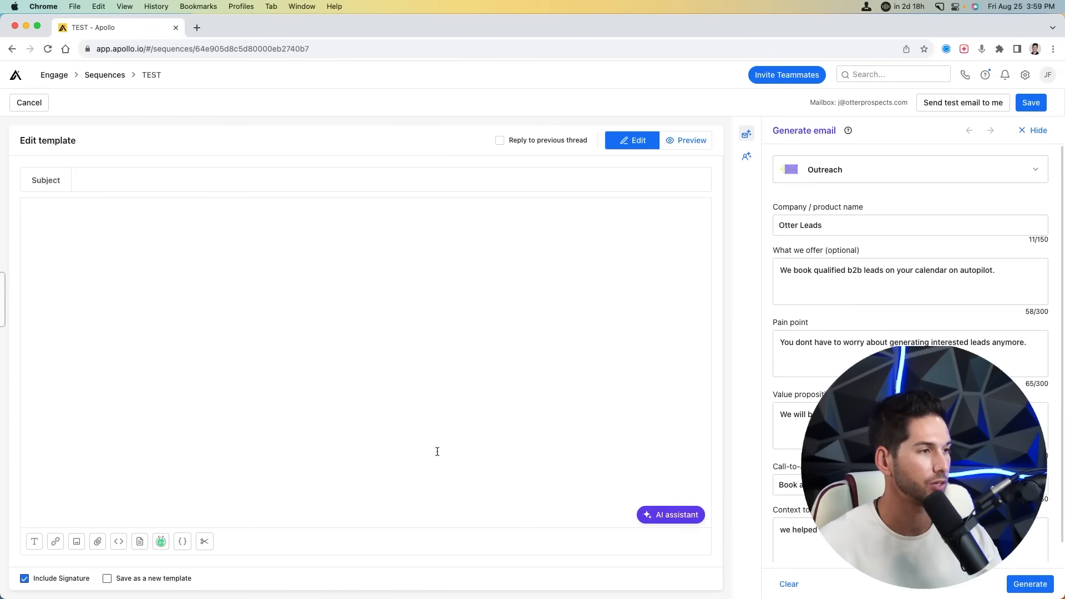
pyautogui.click(496, 210)
pyautogui.click(421, 341)
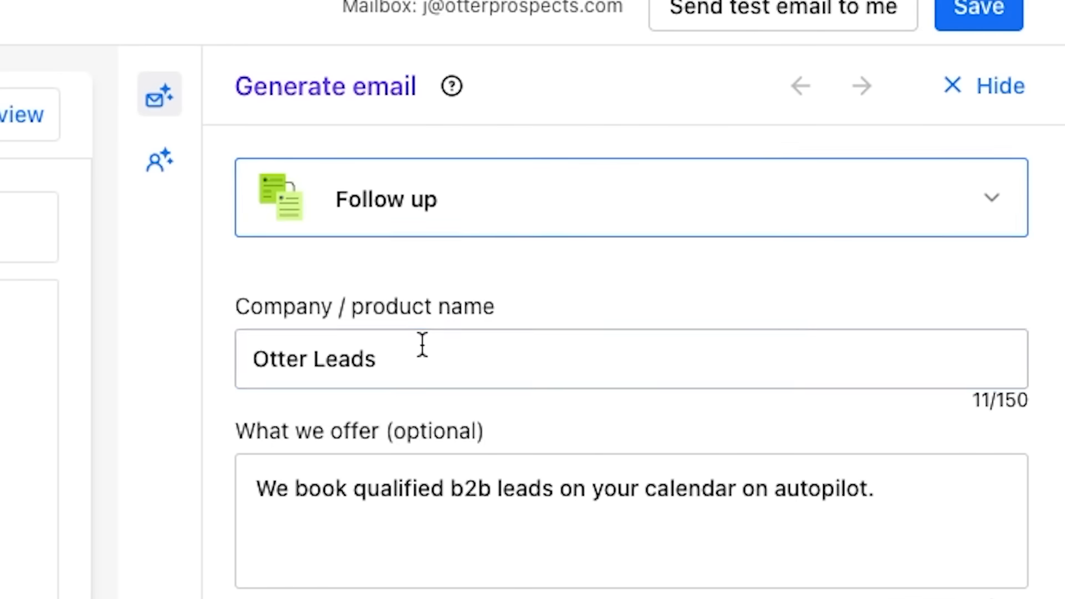
pyautogui.click(421, 347)
pyautogui.click(1036, 586)
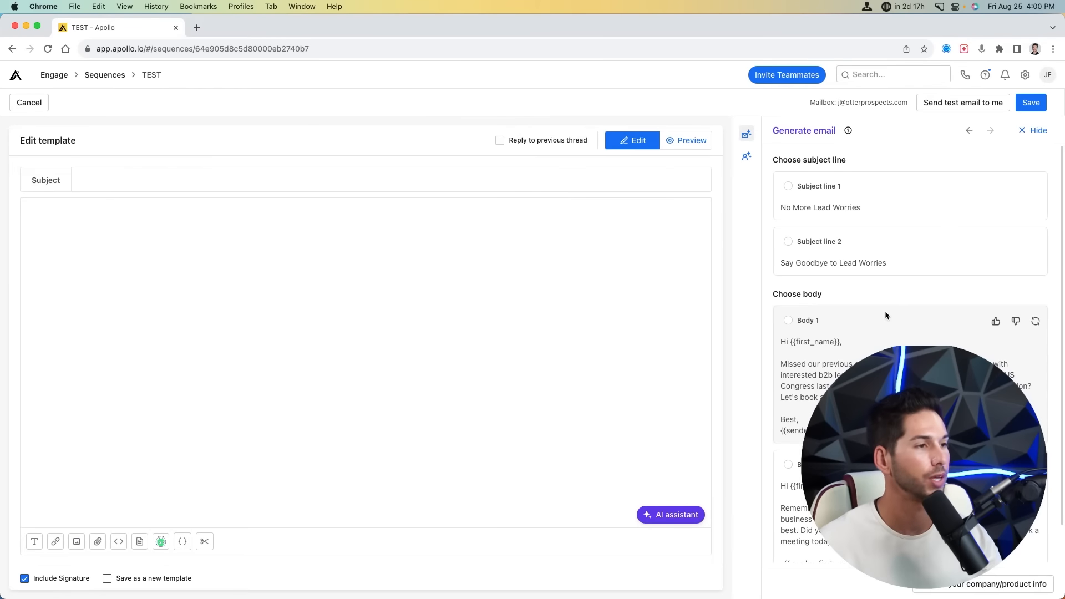
# - Make it reply in the previous thread using Body 1, preview, and save the step
pyautogui.click(543, 142)
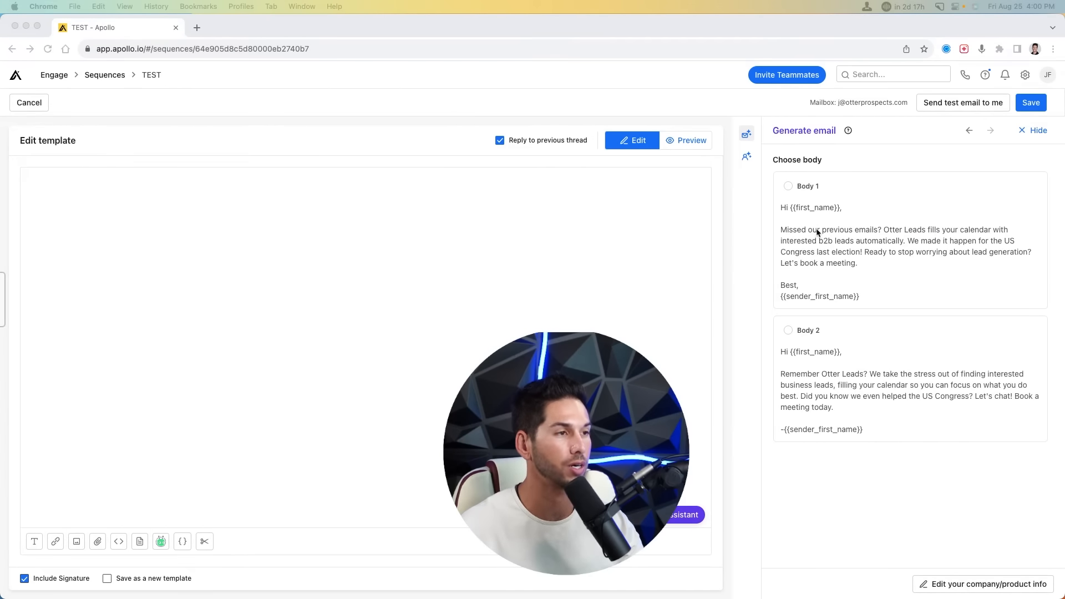
pyautogui.click(788, 187)
pyautogui.click(789, 187)
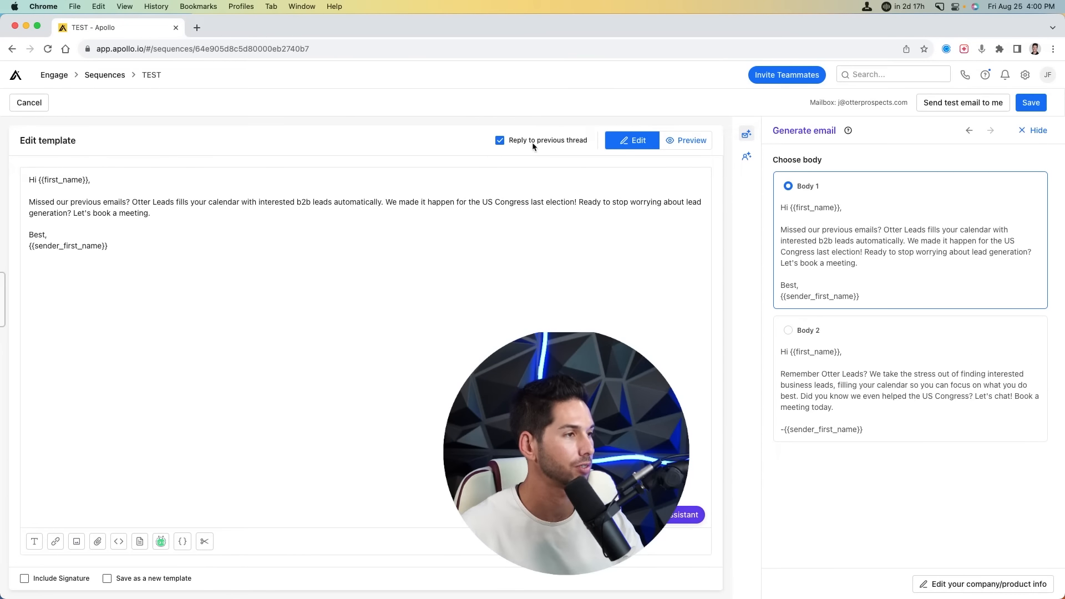
pyautogui.click(692, 144)
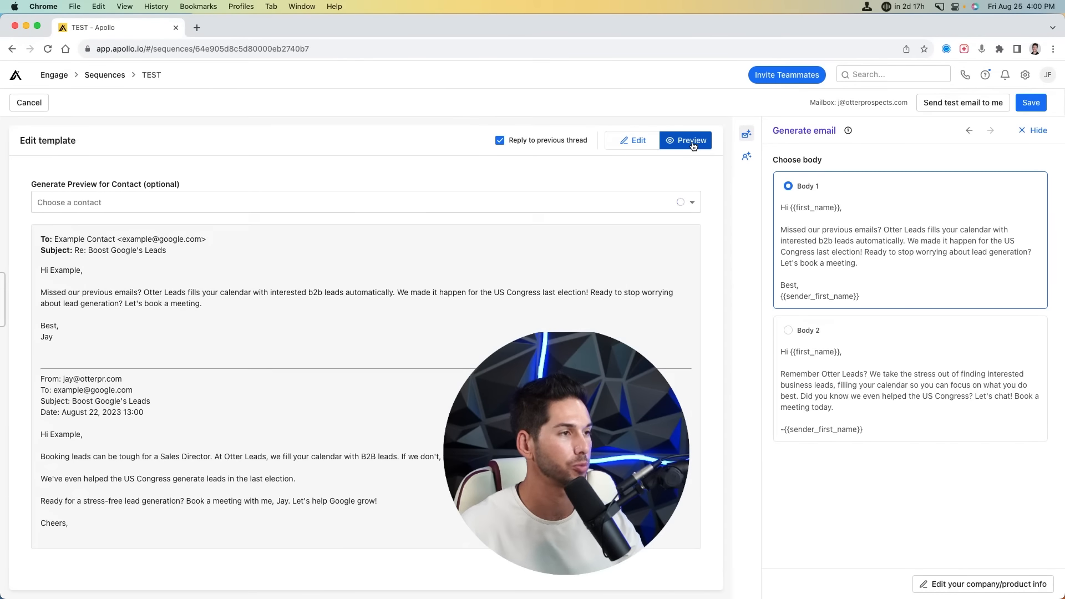
pyautogui.click(1034, 130)
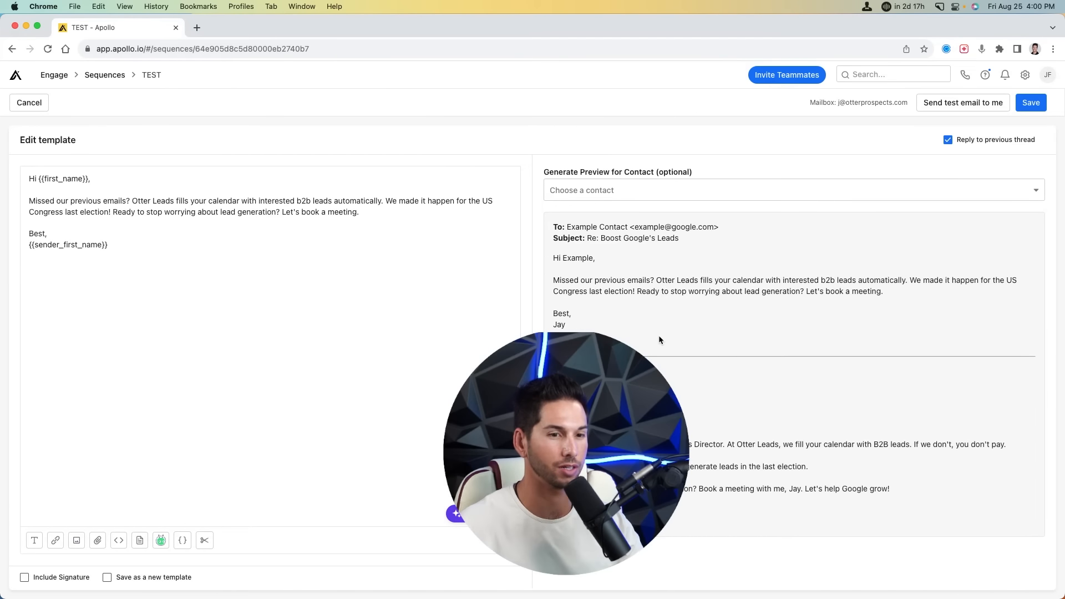
pyautogui.click(1024, 105)
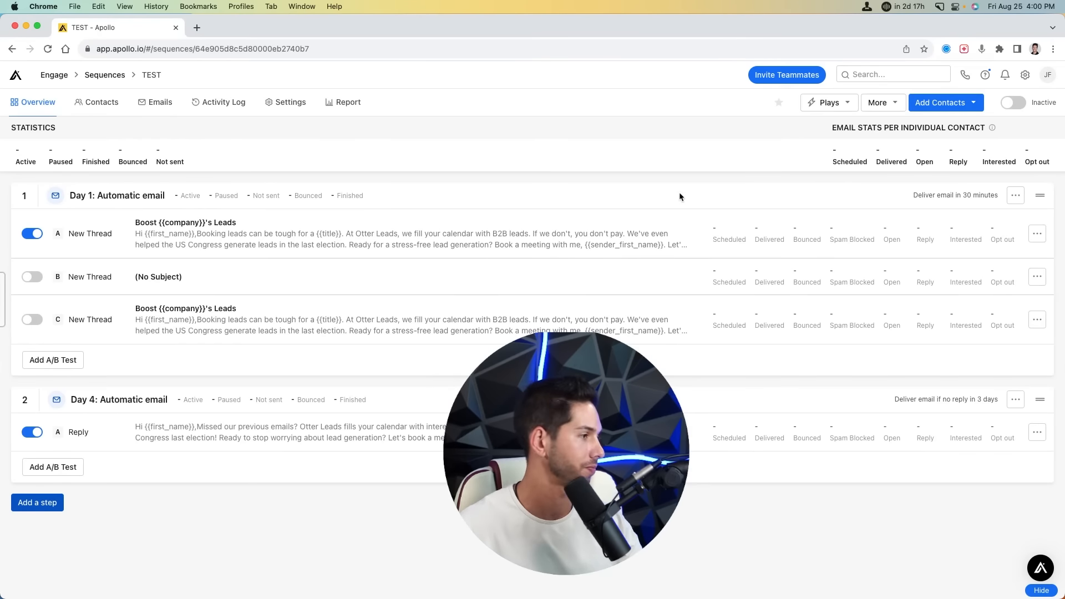
# - Add a third automatic email step with a 5-day wait
pyautogui.click(36, 506)
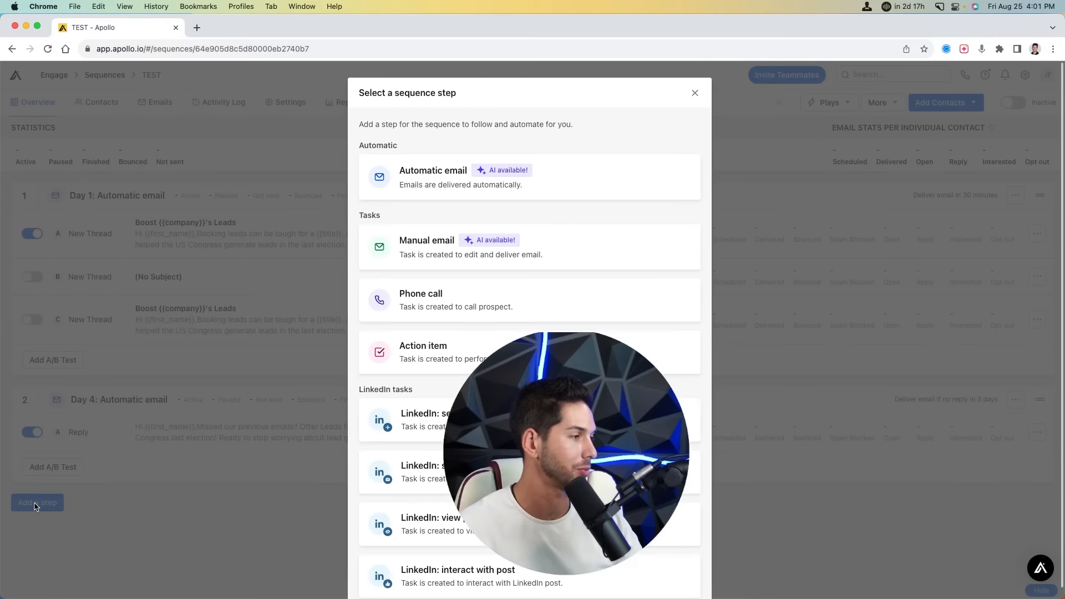
pyautogui.click(417, 184)
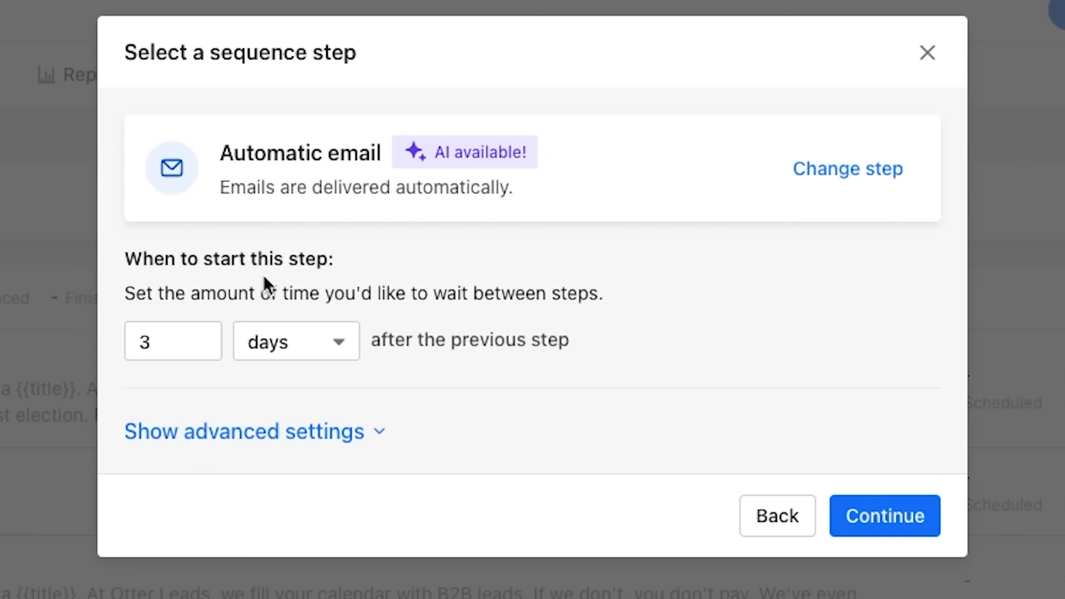
pyautogui.click(375, 215)
pyautogui.doubleClick(164, 344)
pyautogui.write('5')
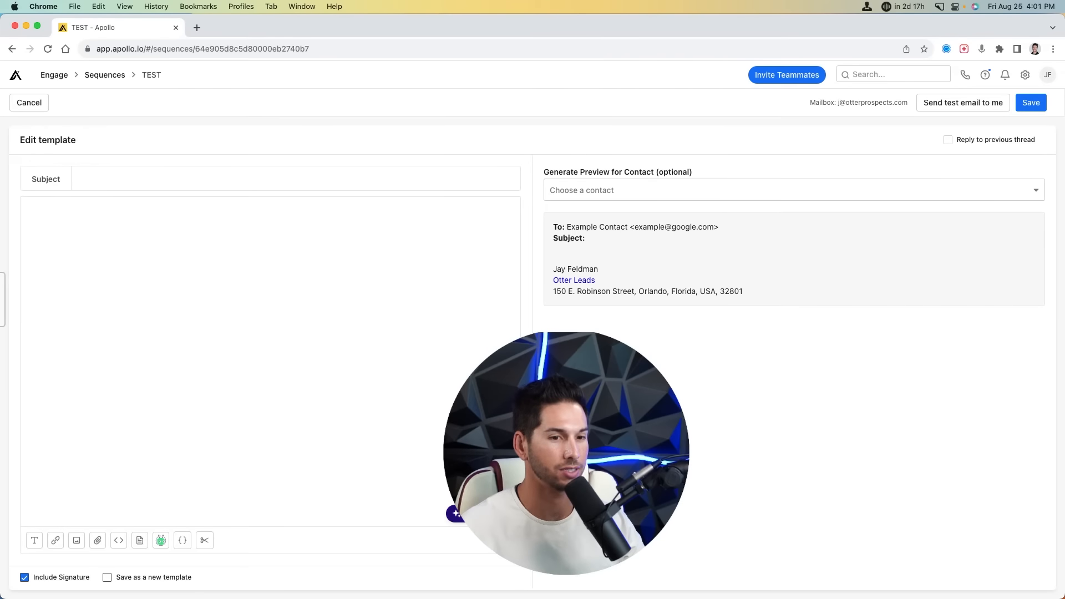
# - Generate Last pitch email drafts with the AI email generator
pyautogui.click(483, 514)
pyautogui.click(477, 452)
pyautogui.click(799, 173)
pyautogui.click(818, 237)
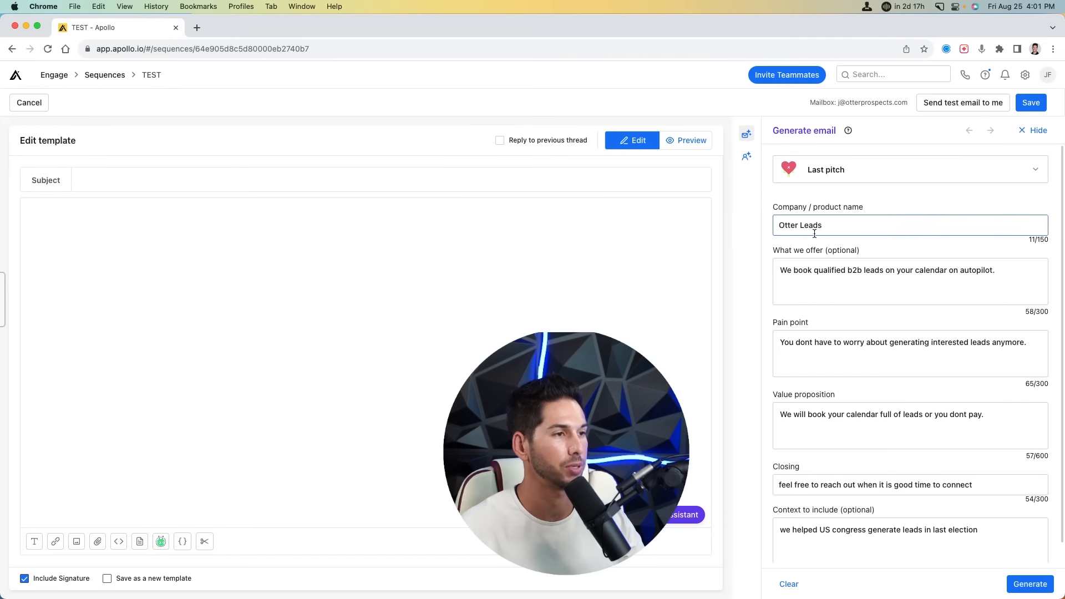
pyautogui.click(1033, 583)
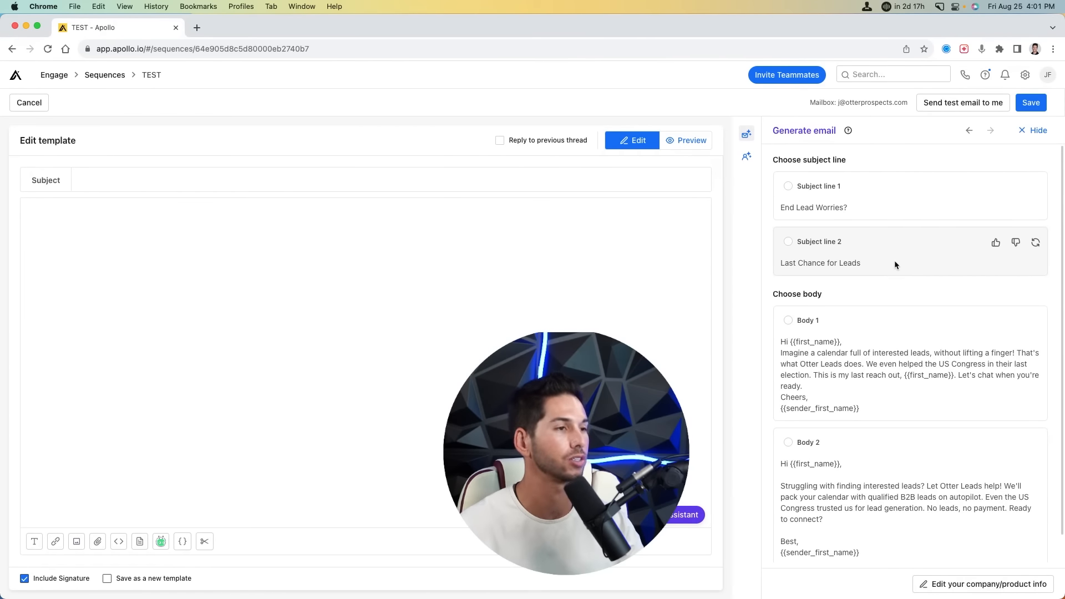
# - Use 'Last Chance for Leads' as the subject and Body 1 as the email text
pyautogui.click(843, 245)
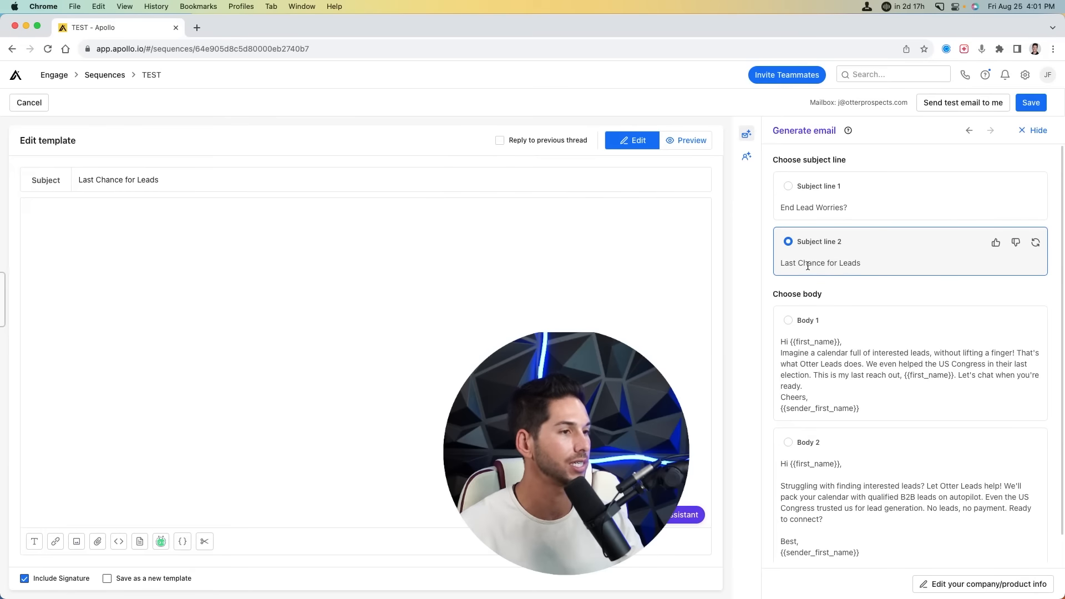
pyautogui.click(777, 328)
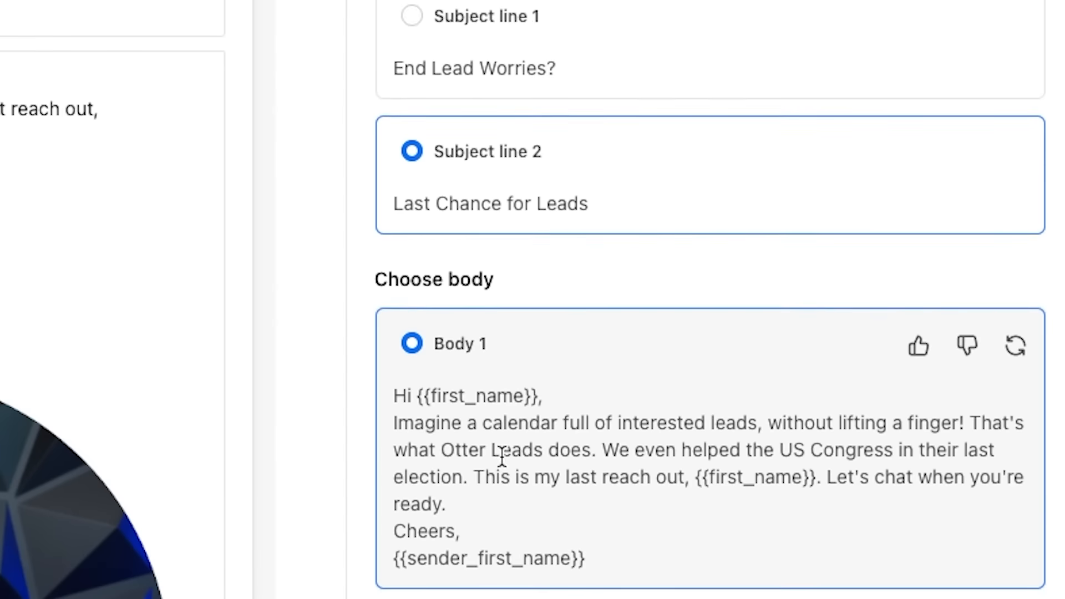
pyautogui.scroll(-1, 502, 459)
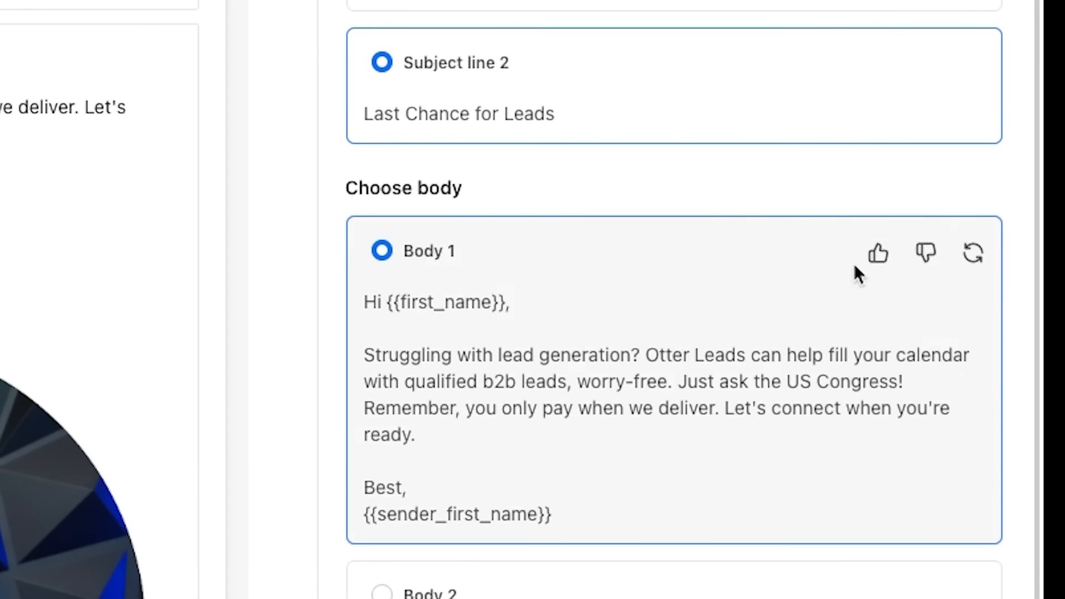
pyautogui.moveTo(972, 251)
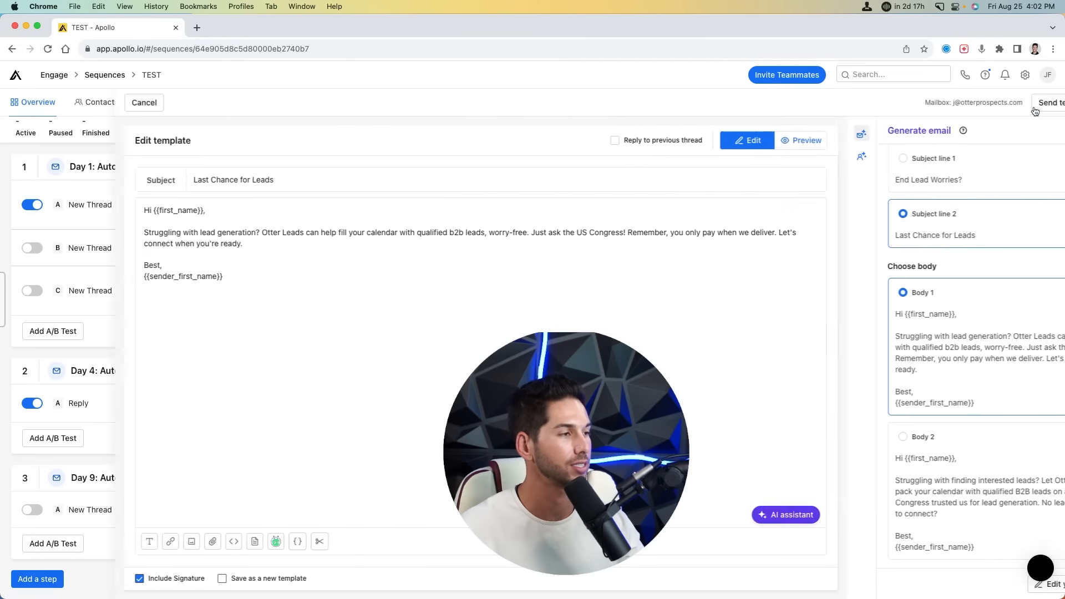
pyautogui.scroll(-1, 838, 139)
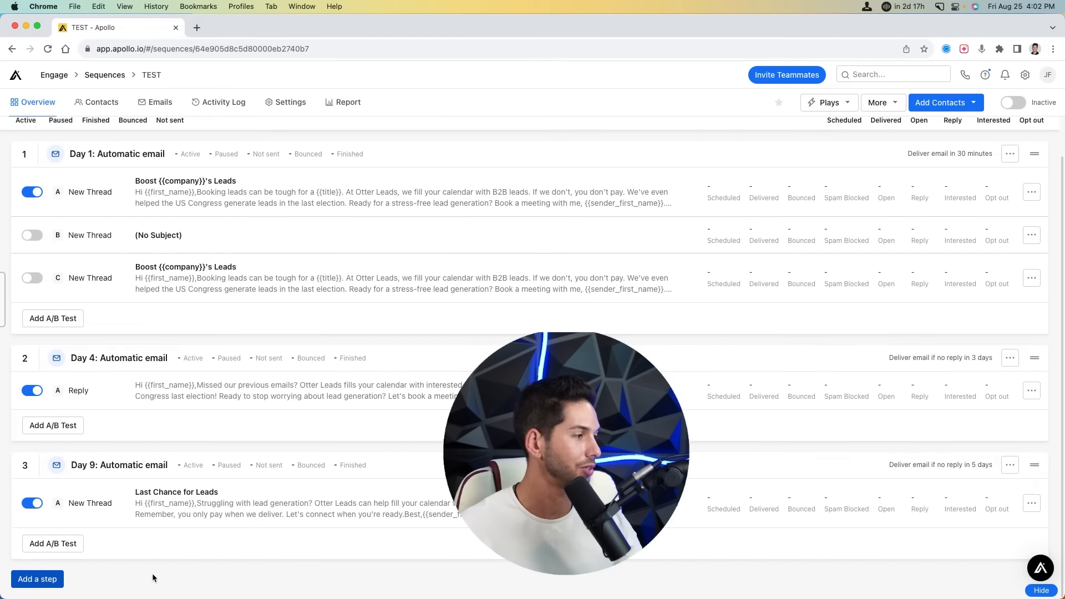
# - View the TEST sequence's enrolled contacts and the Add Contacts options
pyautogui.scroll(2, 154, 488)
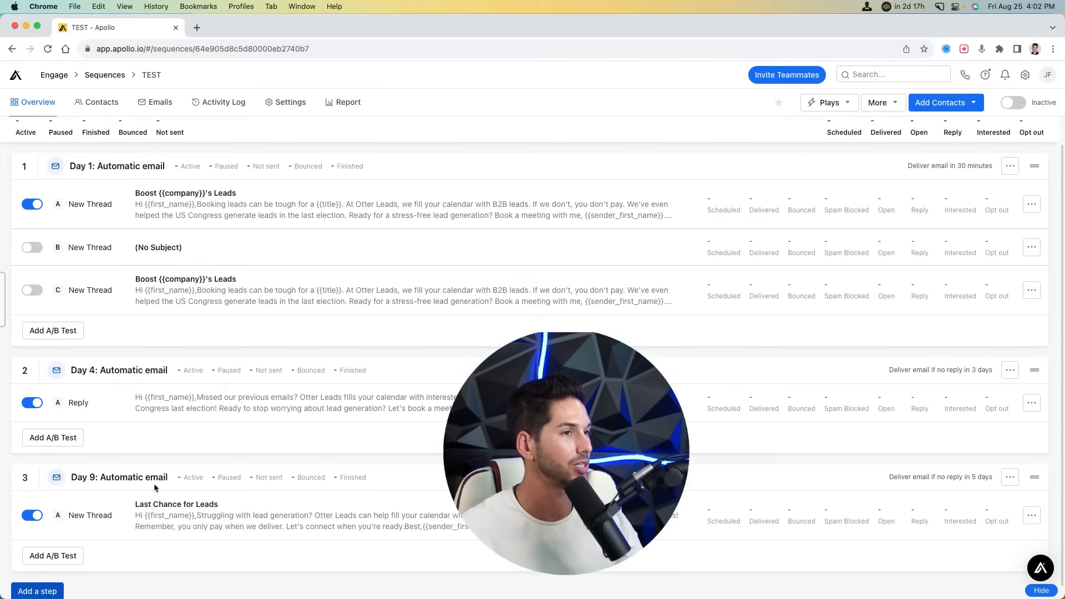
pyautogui.scroll(-1, 154, 484)
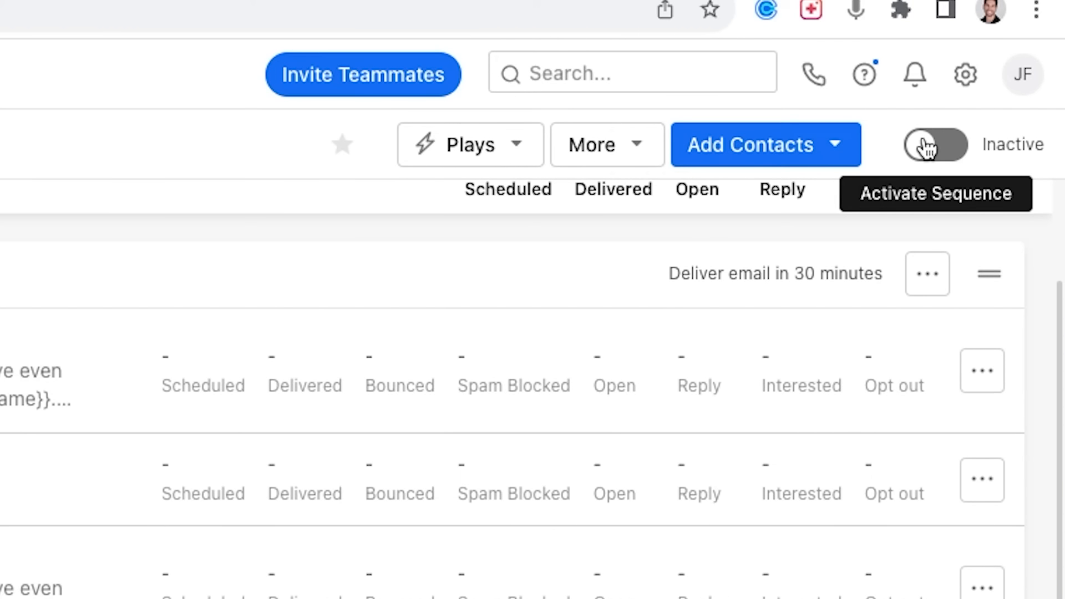
pyautogui.click(97, 103)
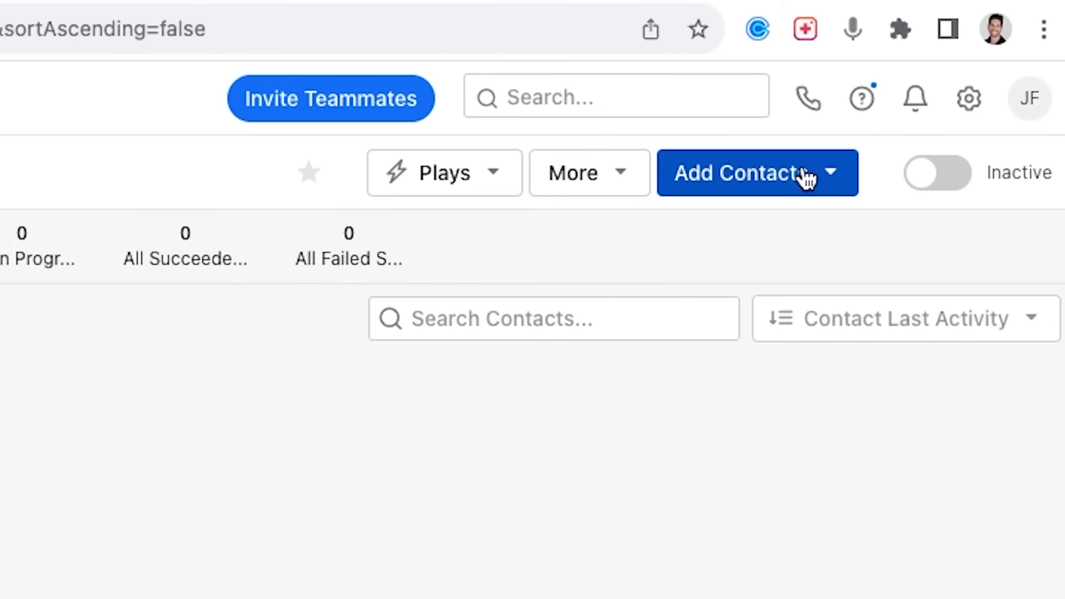
pyautogui.click(807, 177)
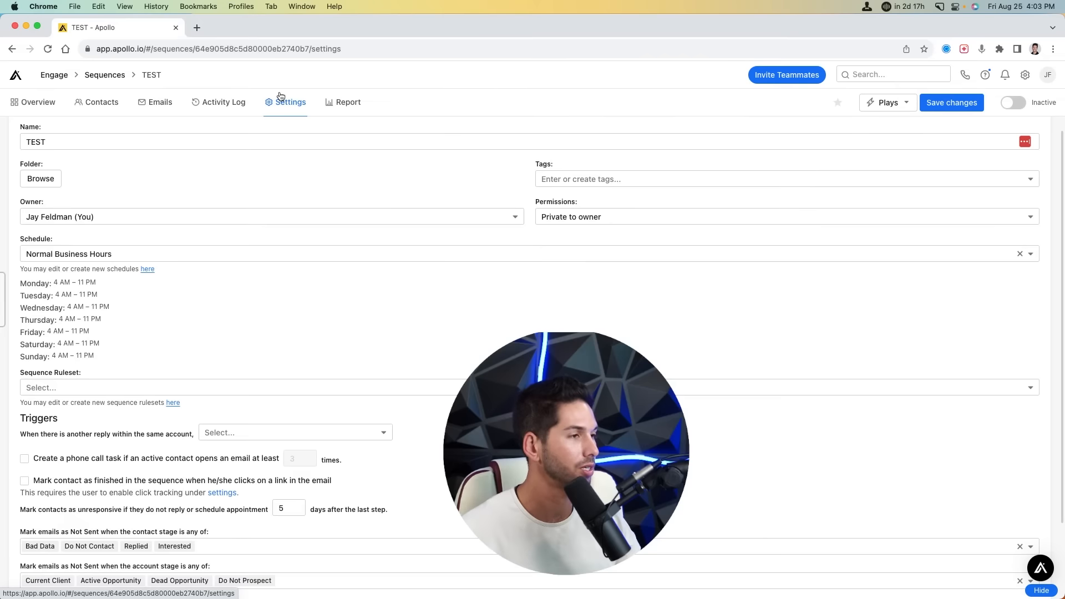
# - Review the TEST sequence's settings, from the Name field through the schedule options
pyautogui.click(287, 142)
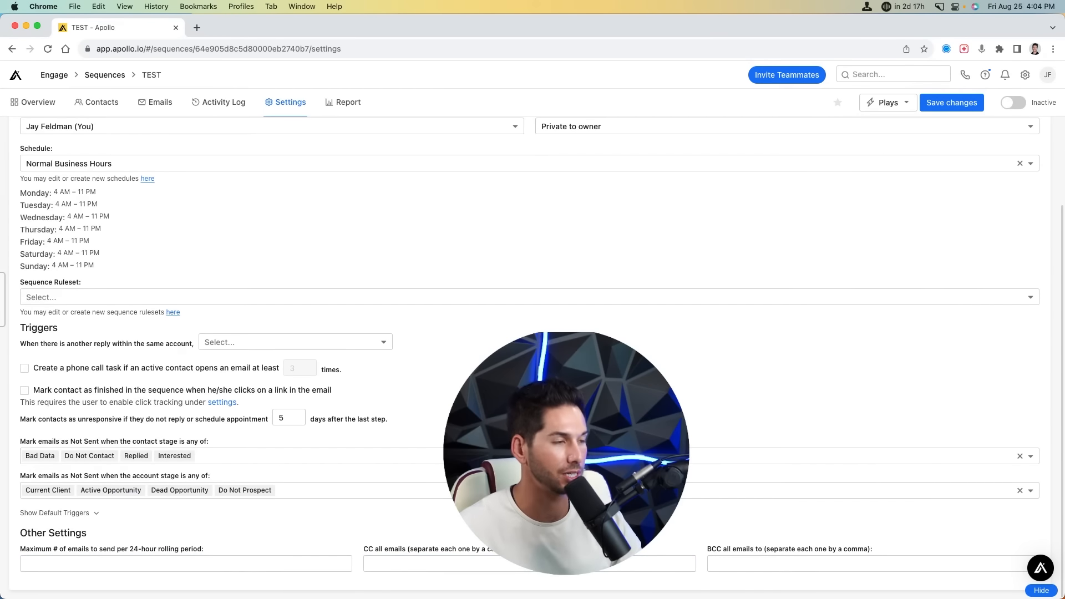
pyautogui.scroll(2, 533, 333)
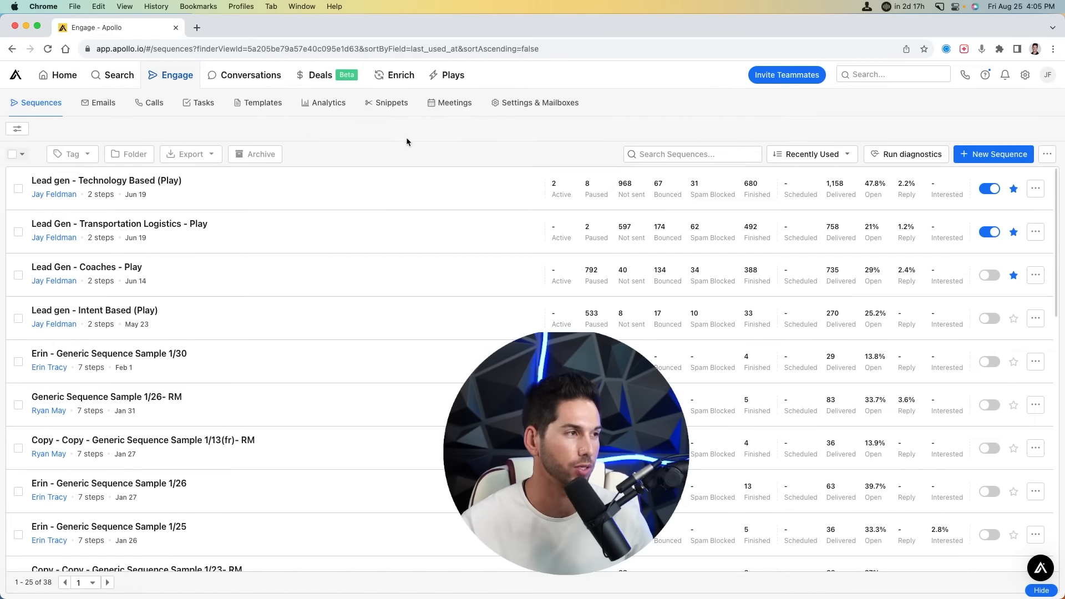
# - Open Plays and scroll through all 26 play templates down to the upsell and winback plays
pyautogui.click(440, 73)
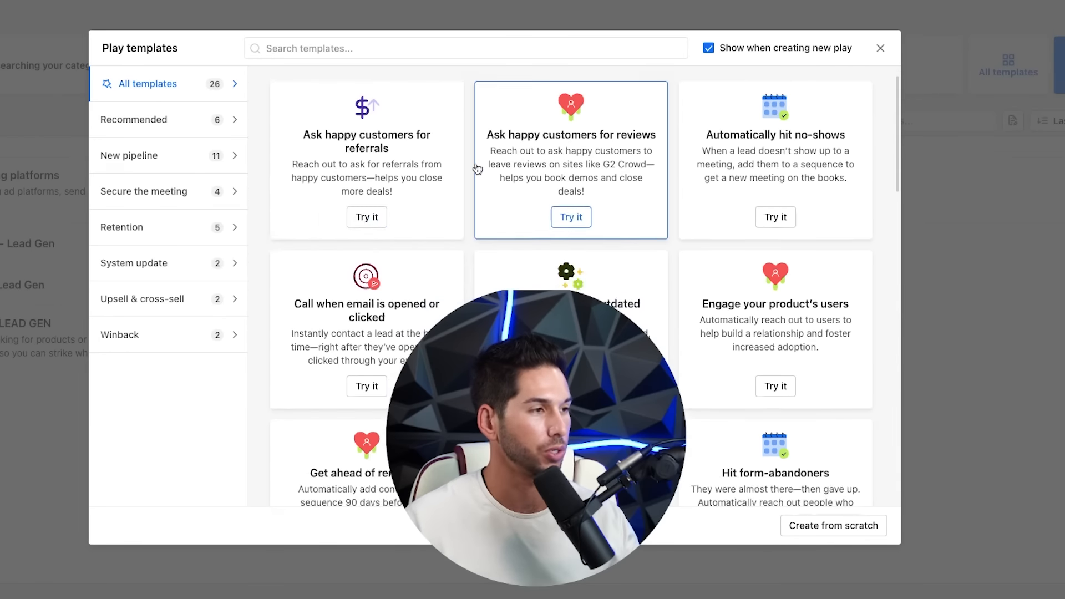
pyautogui.scroll(-12, 477, 168)
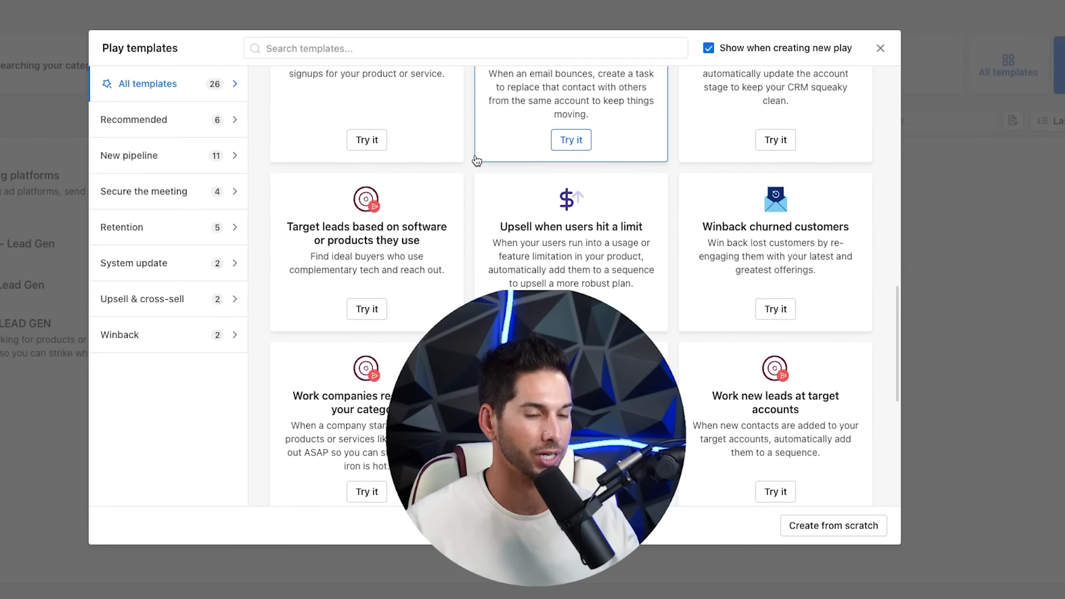
pyautogui.scroll(-3, 477, 161)
pyautogui.scroll(-3, 554, 243)
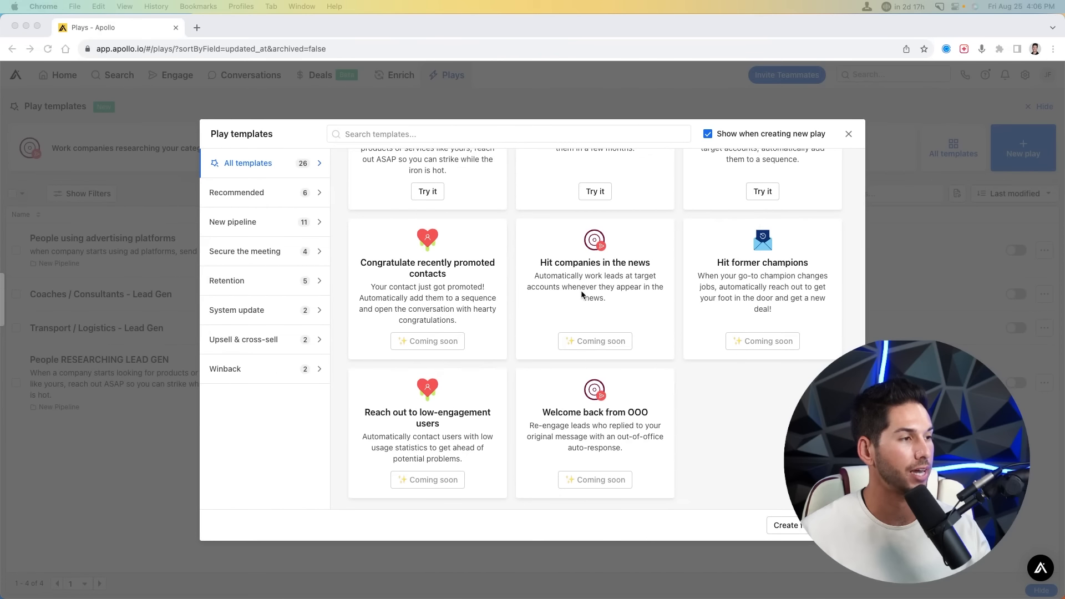
pyautogui.scroll(5, 581, 294)
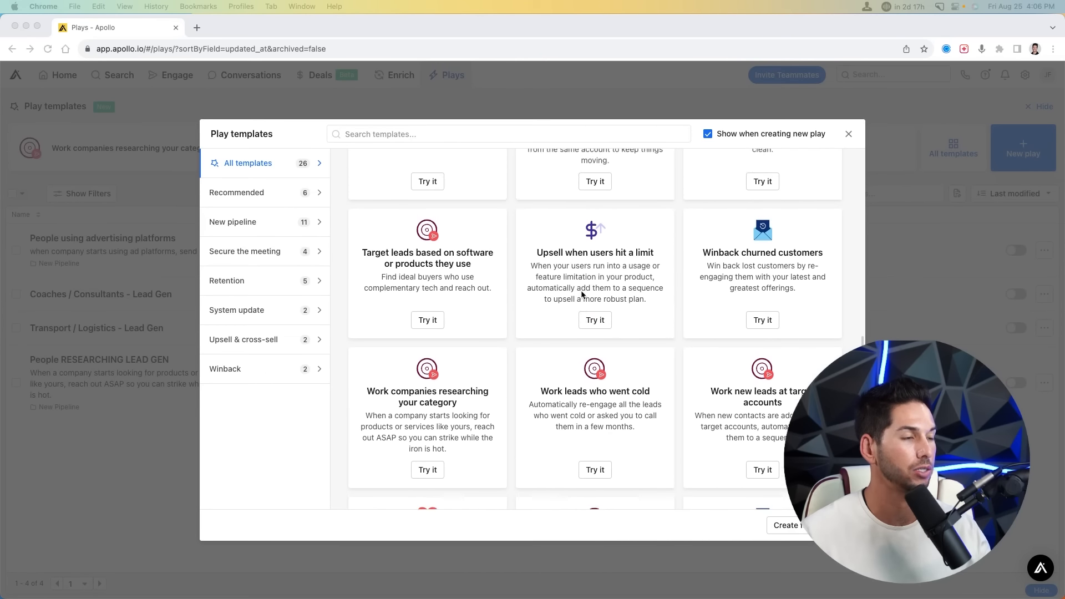
pyautogui.scroll(10, 581, 294)
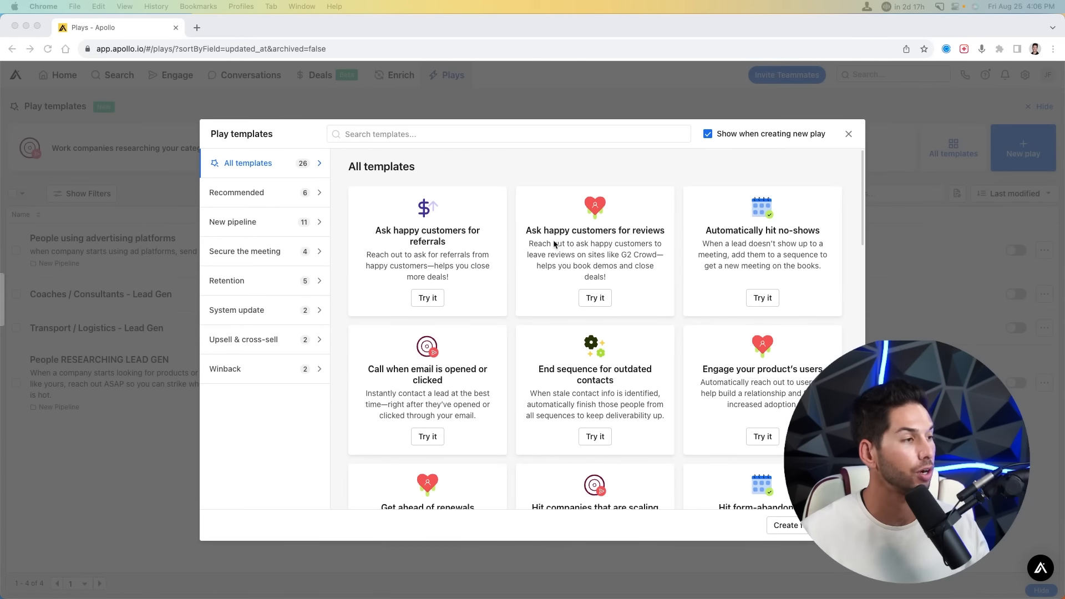
pyautogui.scroll(-3, 507, 284)
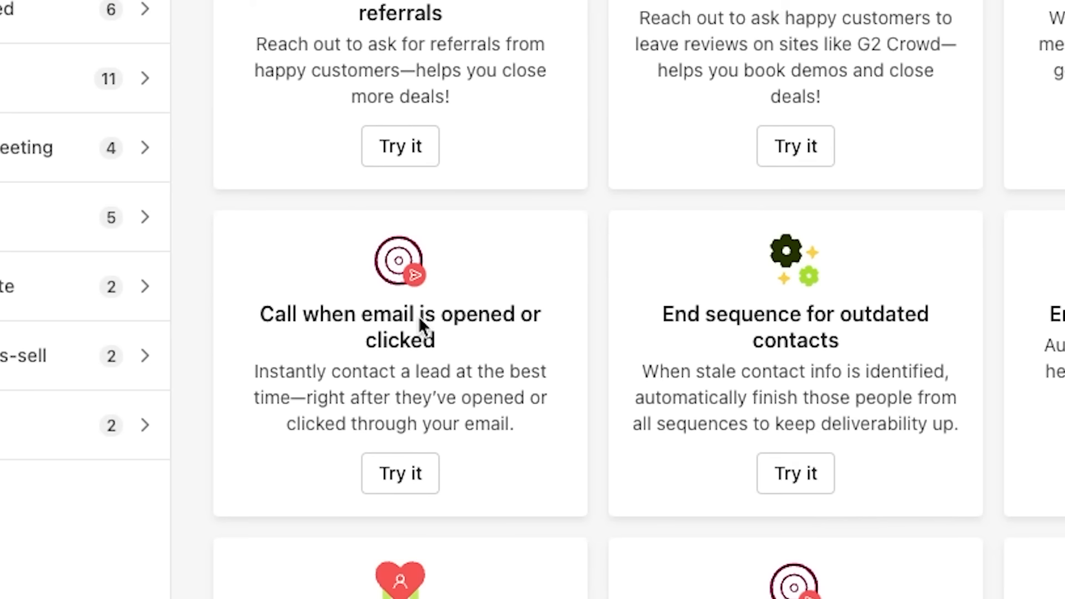
pyautogui.scroll(-3, 420, 325)
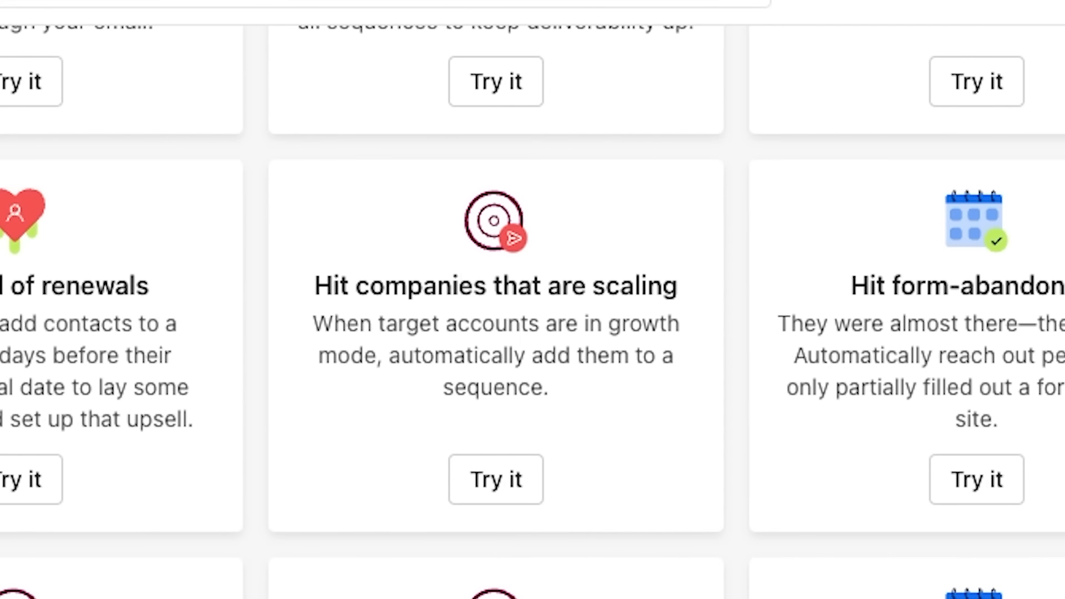
pyautogui.scroll(-5, 618, 323)
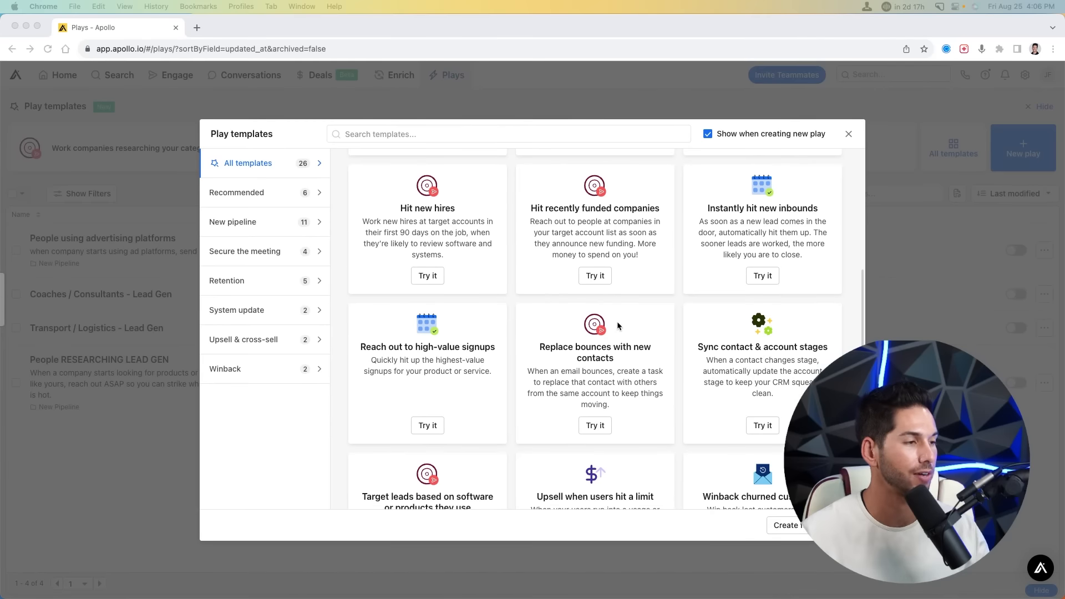
pyautogui.scroll(-3, 617, 322)
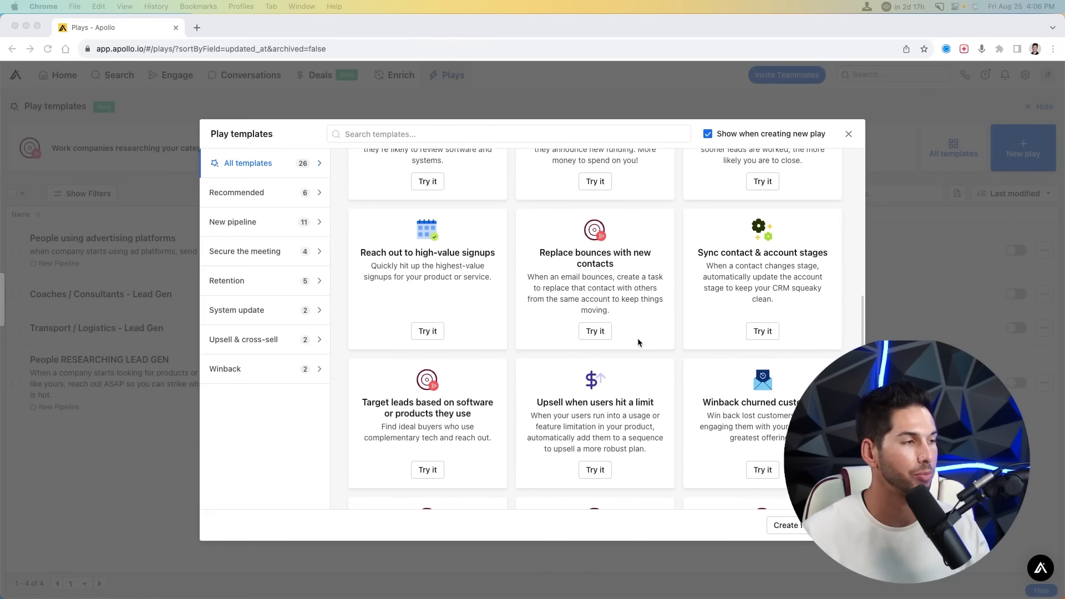
pyautogui.click(801, 527)
# - Create a new play named TEST
pyautogui.click(803, 530)
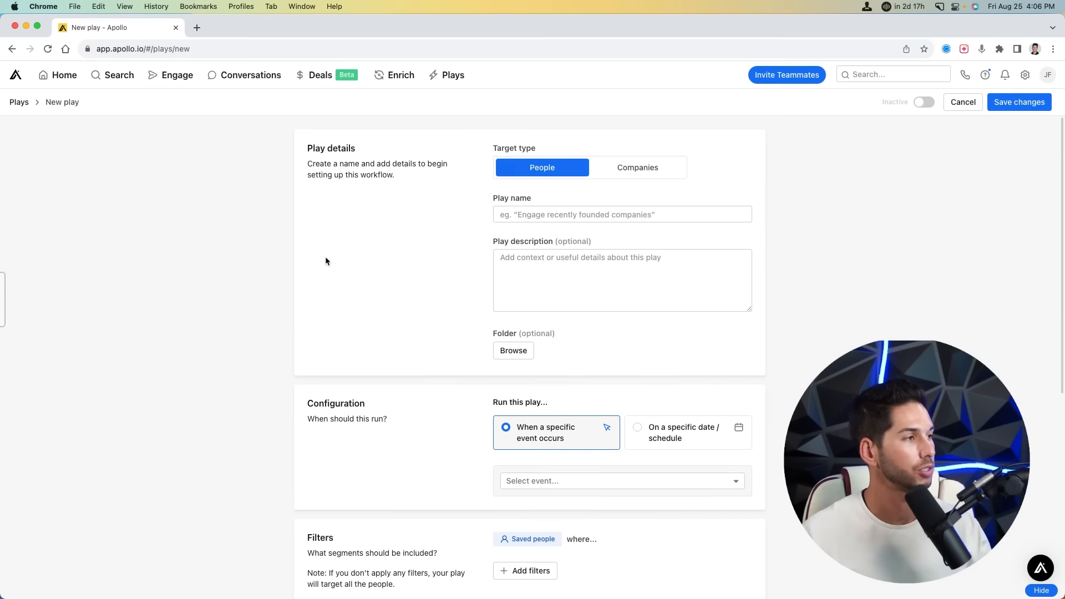
pyautogui.click(569, 213)
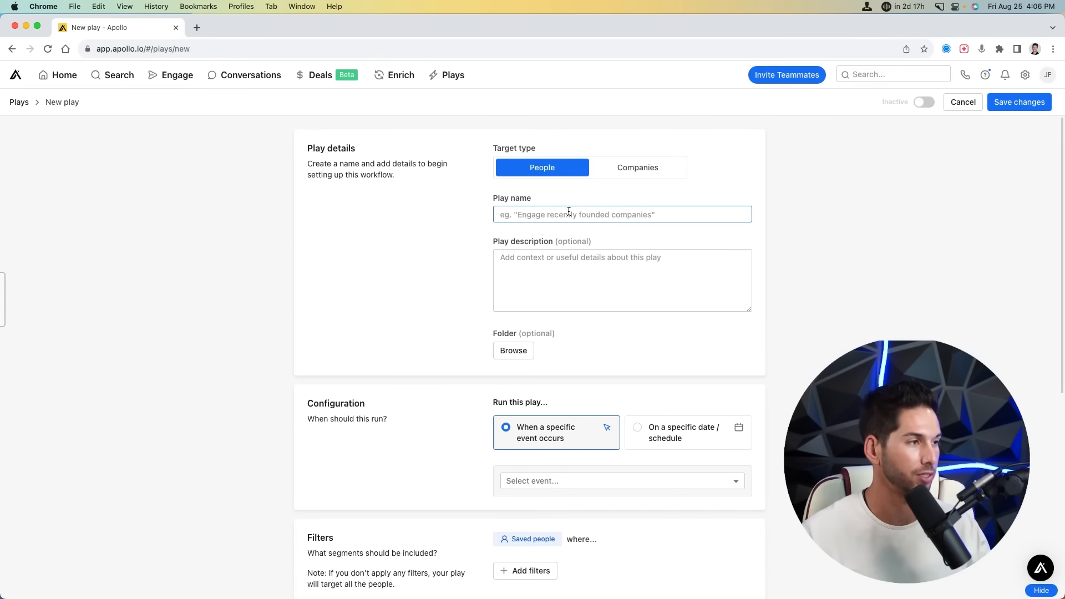
pyautogui.click(569, 213)
pyautogui.write('TEST')
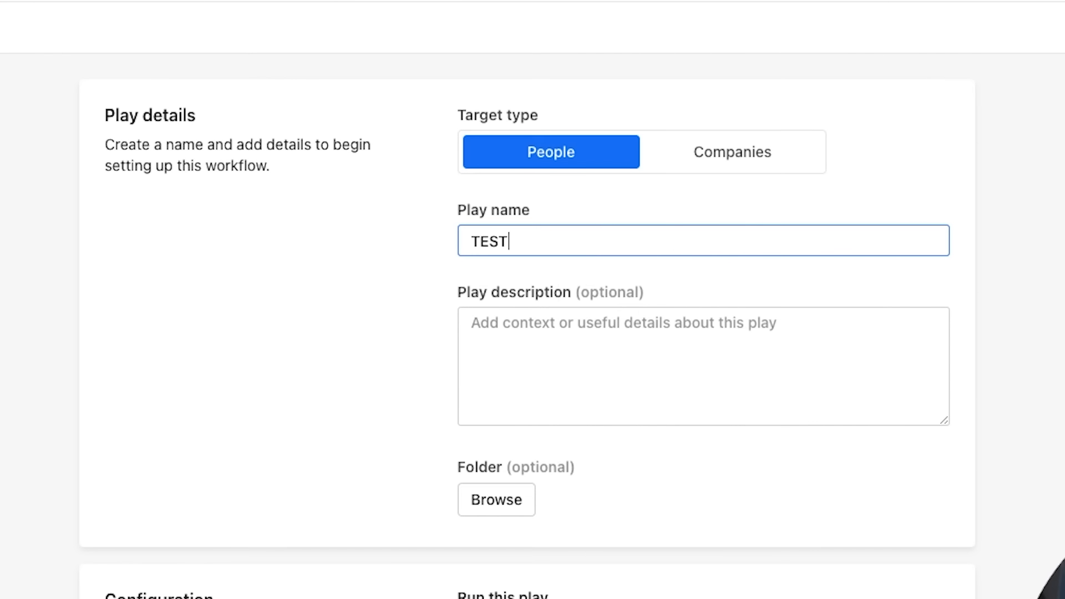
pyautogui.scroll(-8, 340, 293)
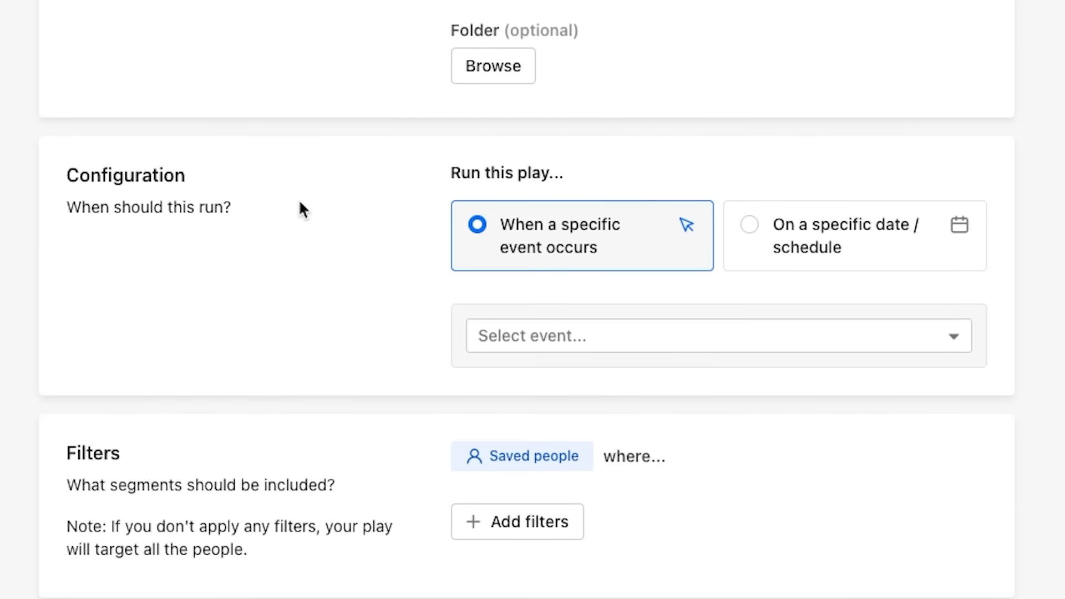
# - Schedule the play to run on a date schedule every 1 day
pyautogui.click(773, 227)
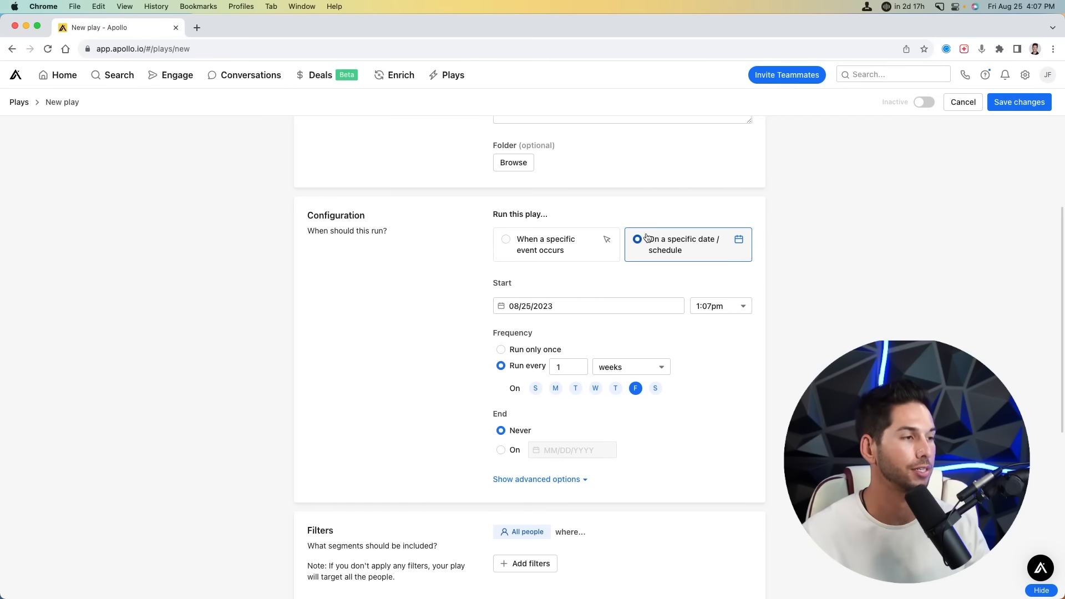
pyautogui.click(620, 364)
pyautogui.click(620, 388)
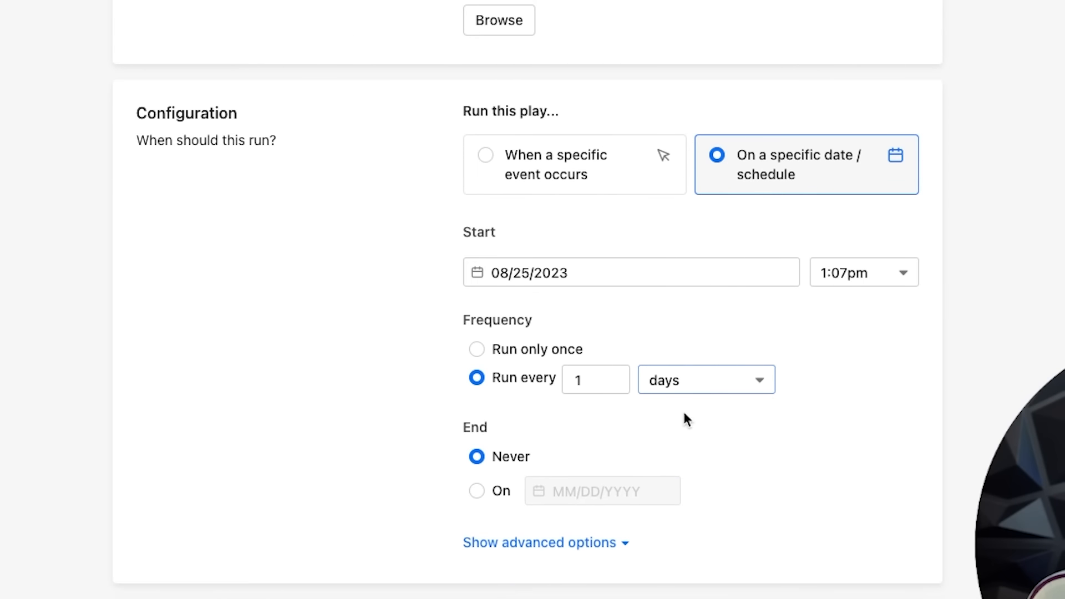
pyautogui.scroll(-5, 475, 195)
# - In advanced options, process only 50 people and add each person only once
pyautogui.click(553, 257)
pyautogui.scroll(-2, 514, 219)
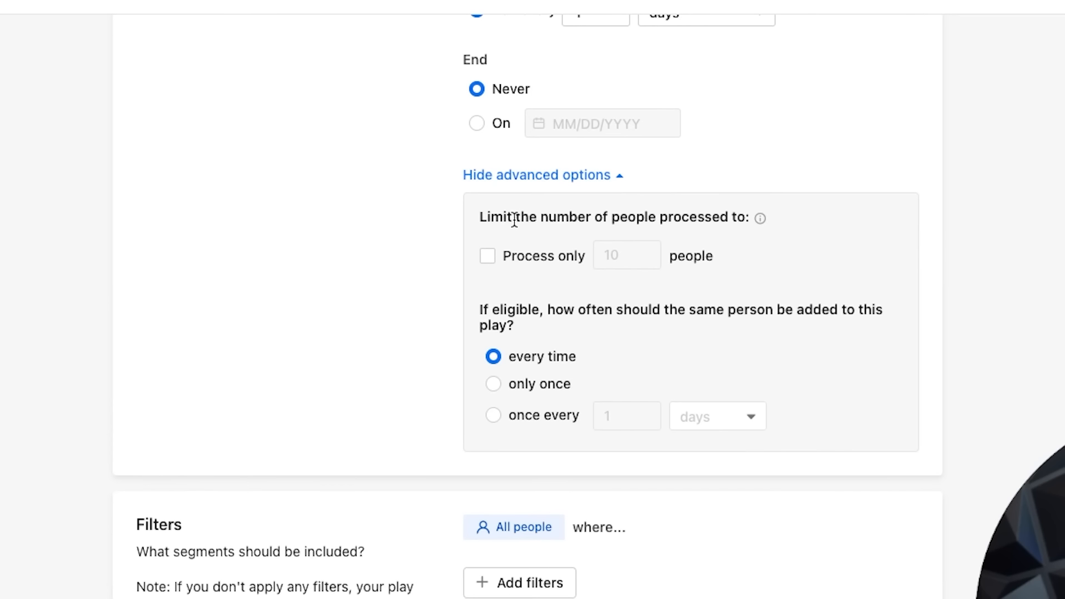
pyautogui.doubleClick(607, 257)
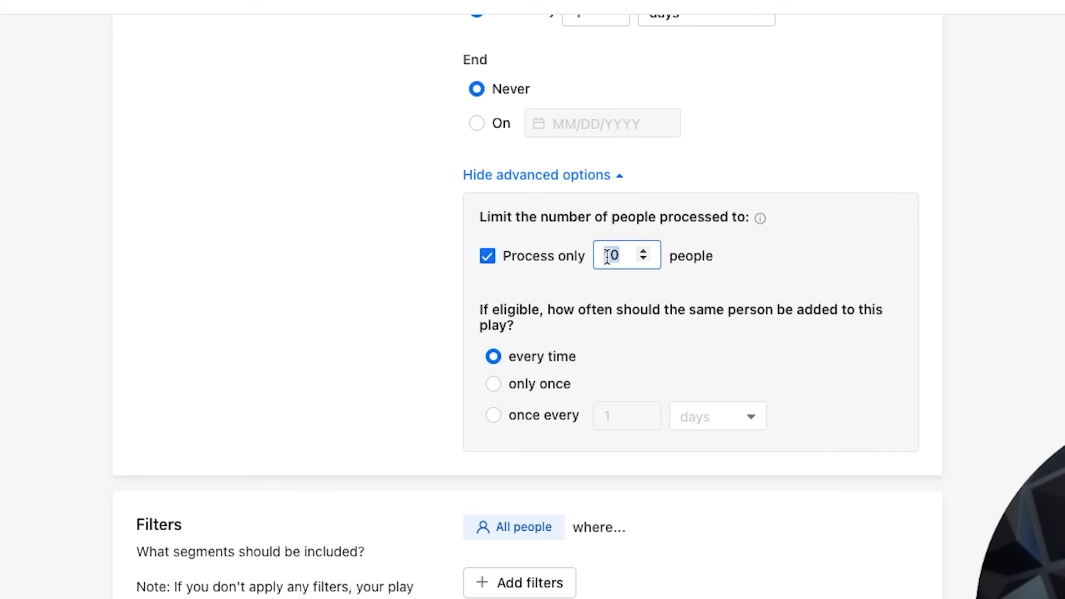
pyautogui.write('50')
pyautogui.click(381, 247)
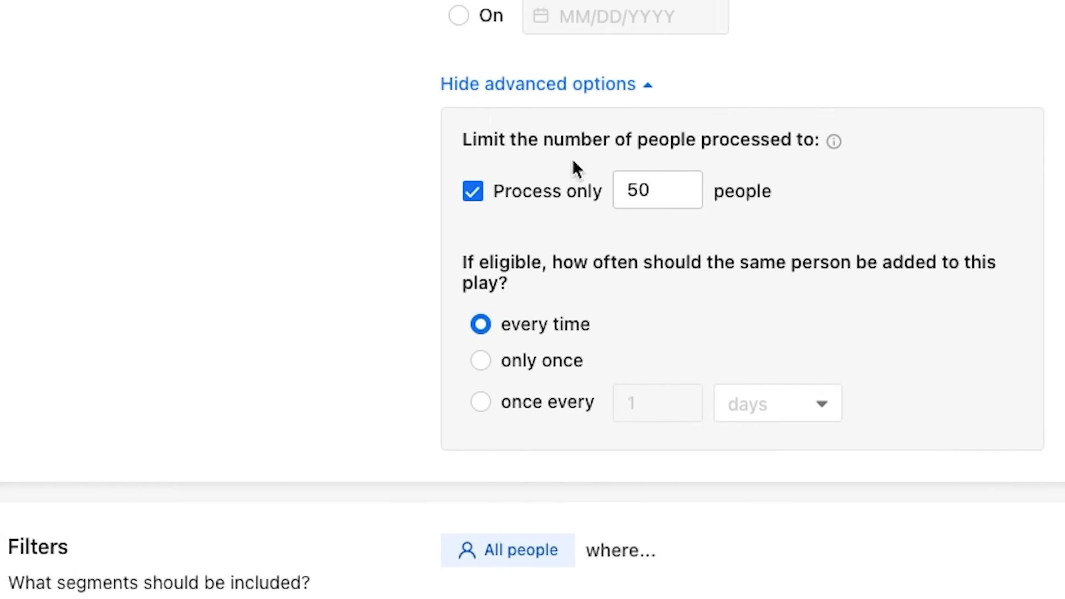
pyautogui.tripleClick(600, 261)
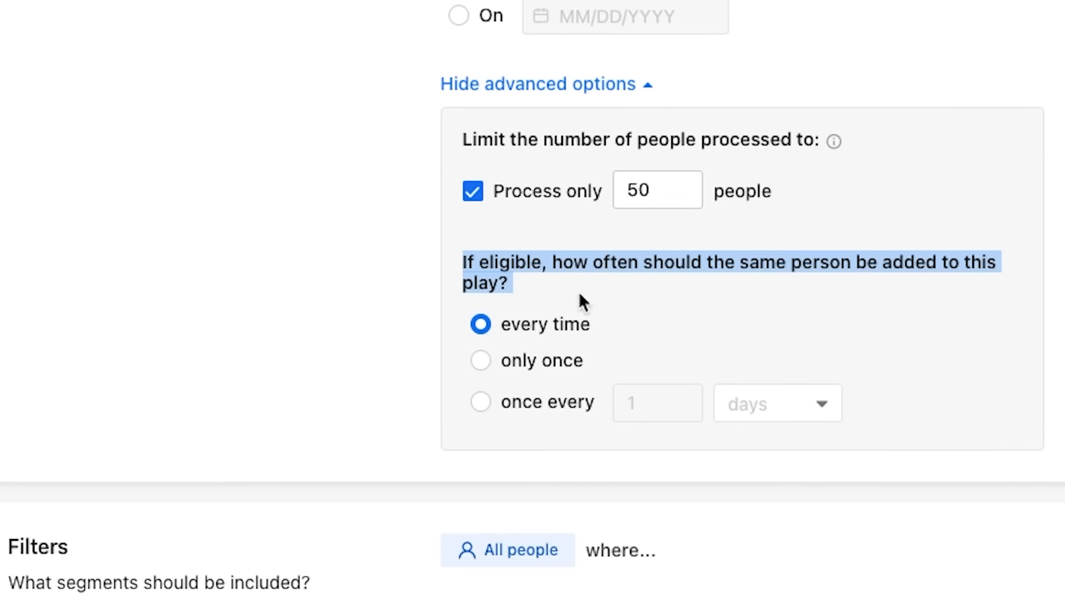
pyautogui.click(481, 361)
pyautogui.scroll(-5, 381, 378)
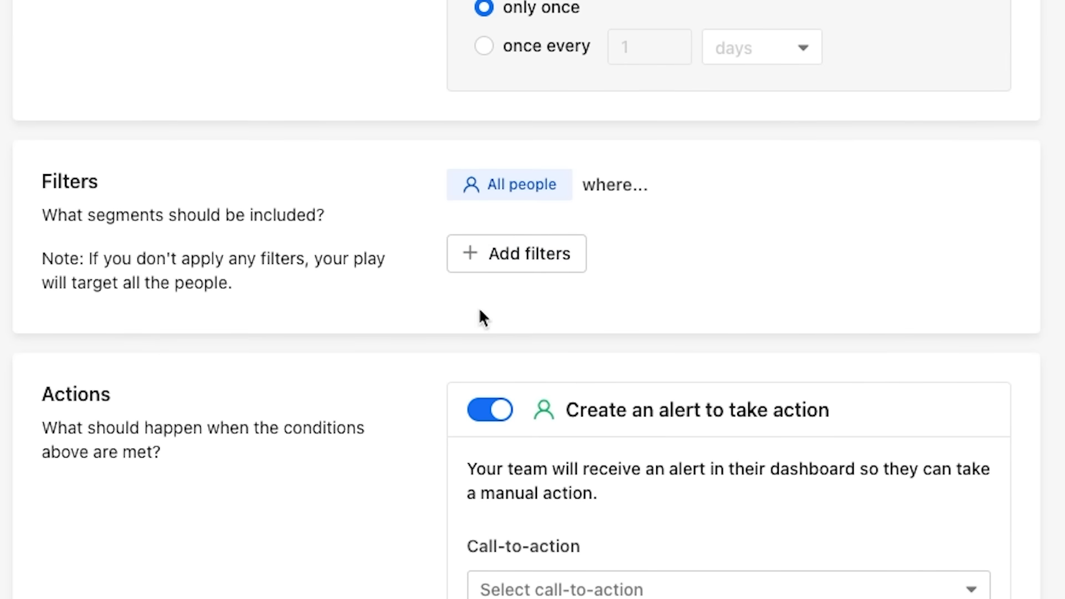
pyautogui.click(481, 265)
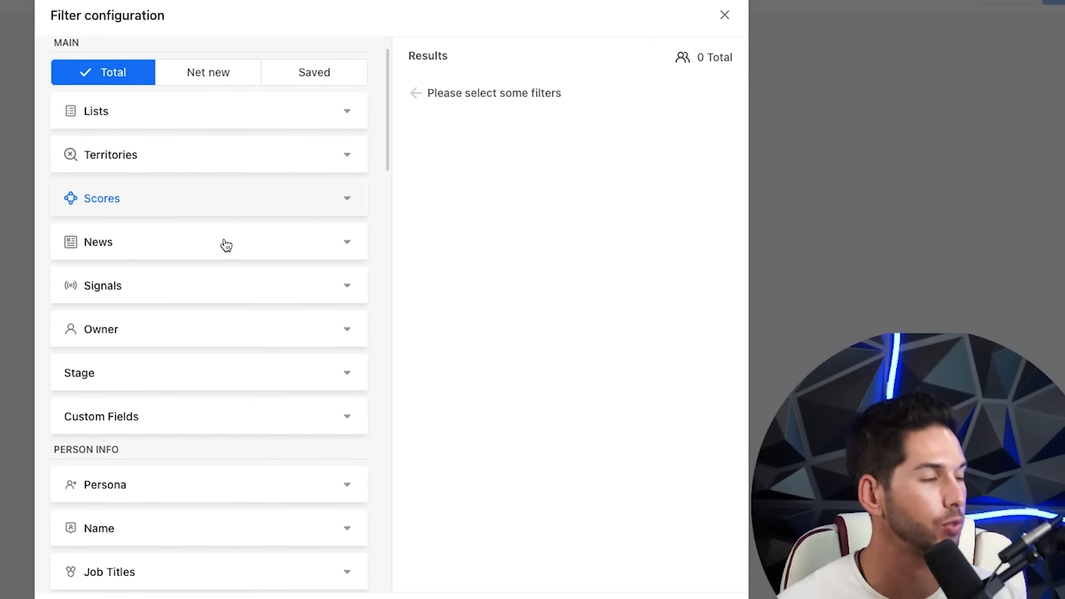
pyautogui.scroll(-2, 227, 246)
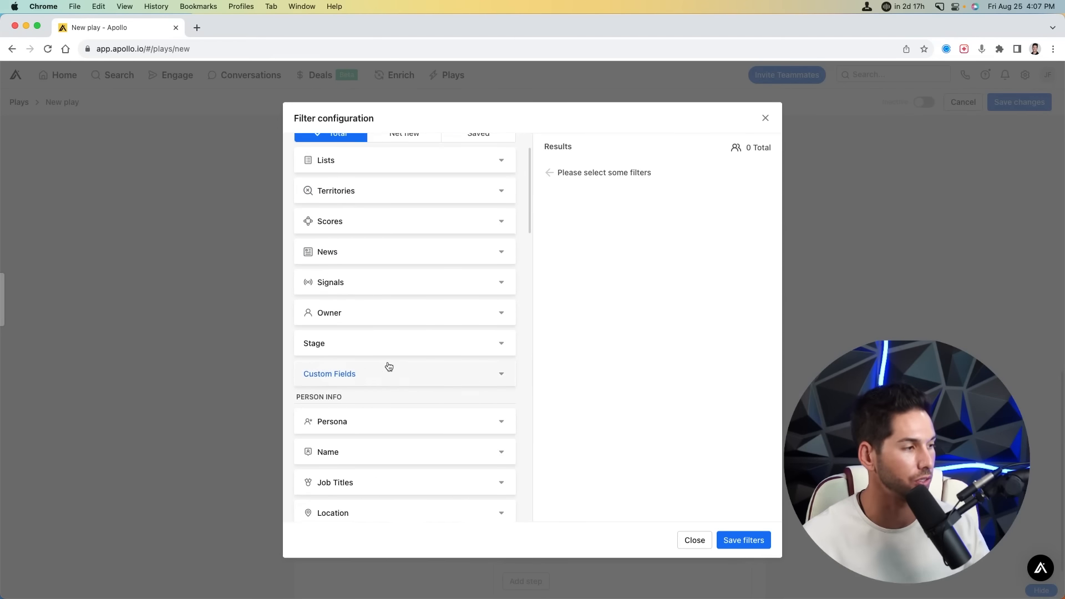
pyautogui.scroll(-4, 387, 369)
pyautogui.scroll(-10, 386, 369)
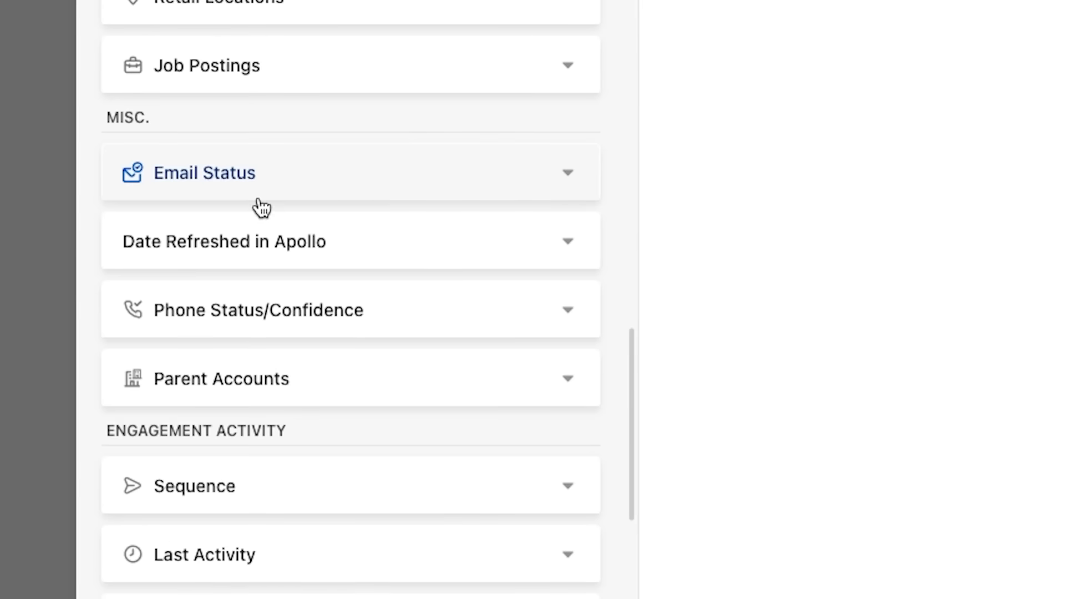
pyautogui.click(364, 276)
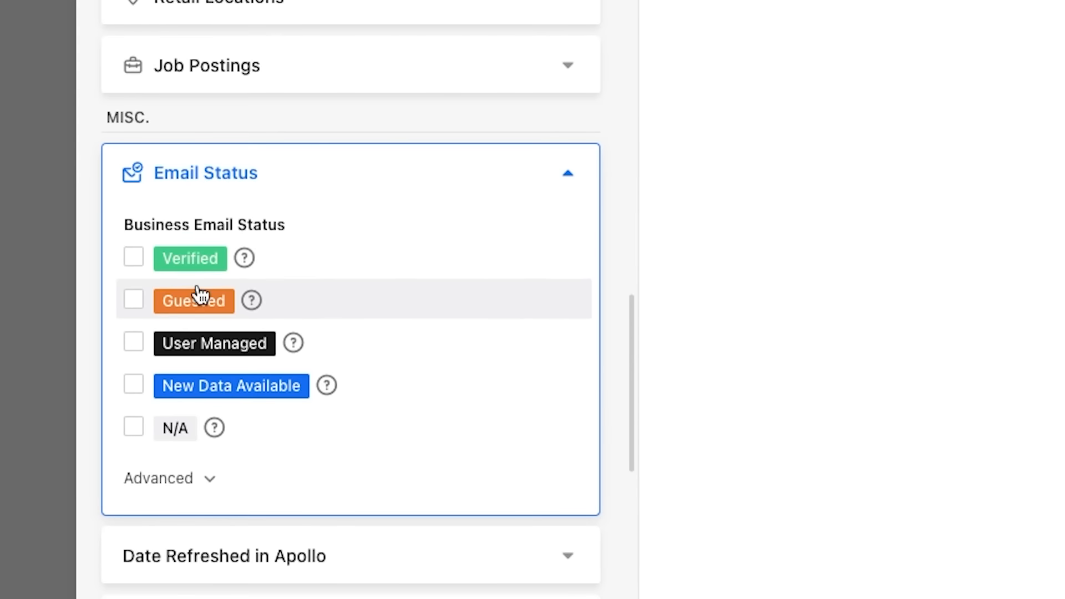
pyautogui.scroll(-3, 337, 324)
pyautogui.scroll(10, 424, 247)
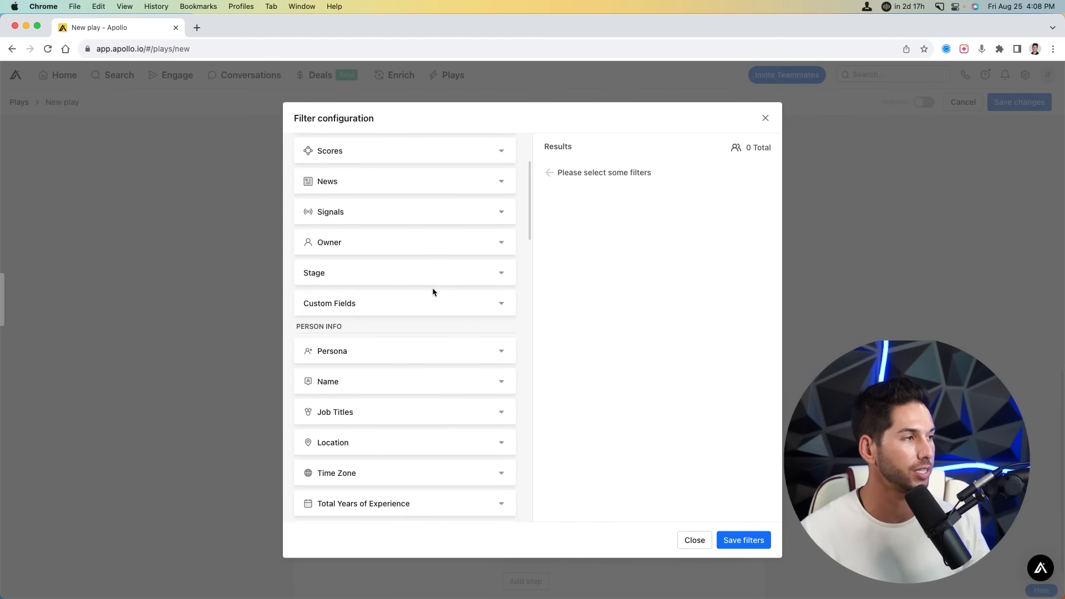
pyautogui.click(744, 540)
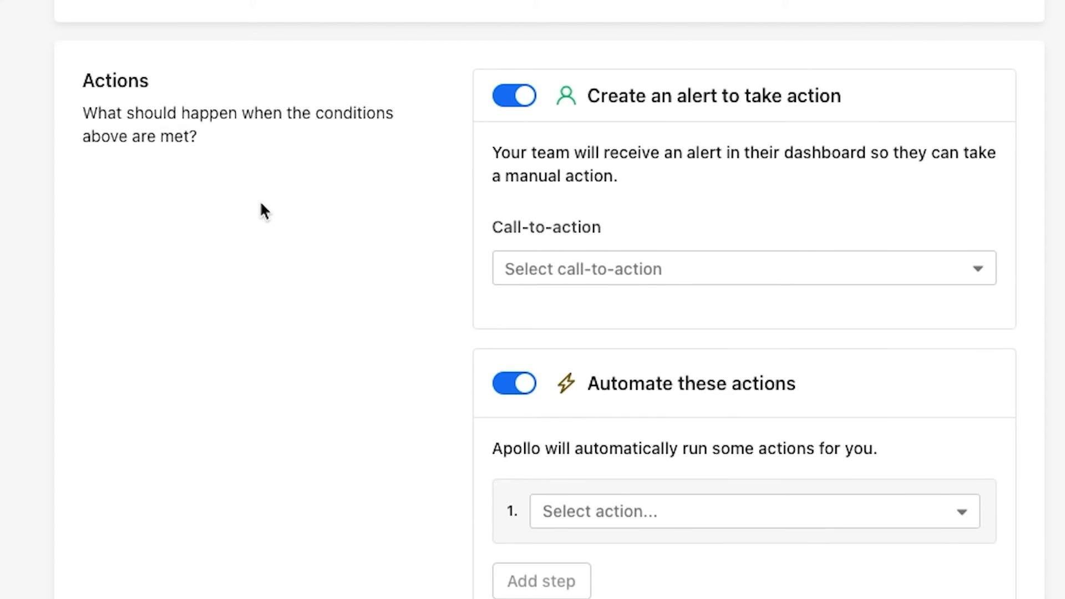
# - Turn off the manual action alert and set the action to add contacts to the Generic Sequence Sample copy
pyautogui.click(519, 100)
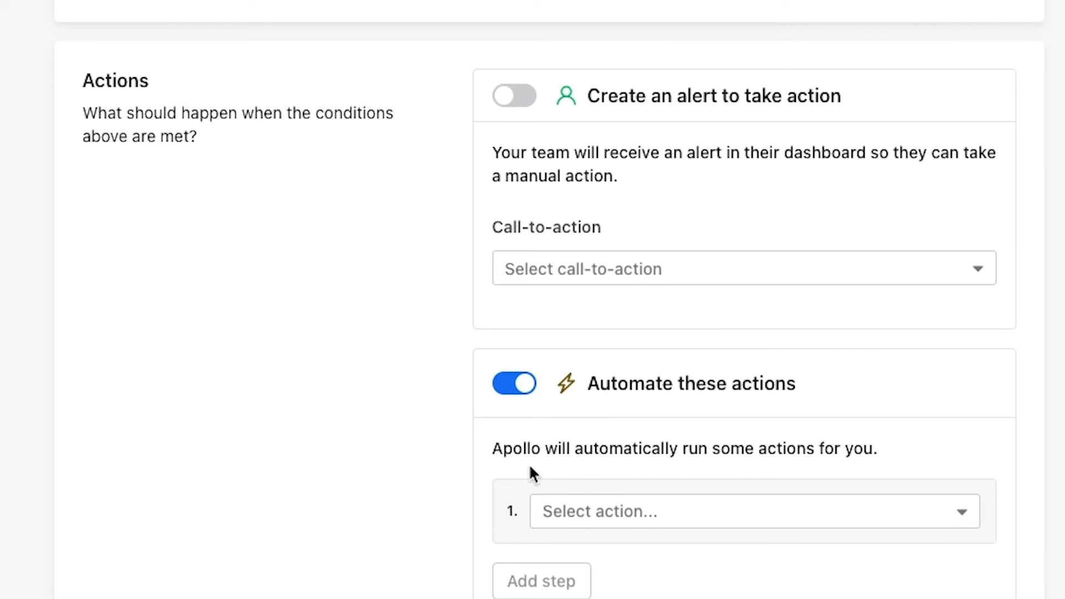
pyautogui.click(657, 512)
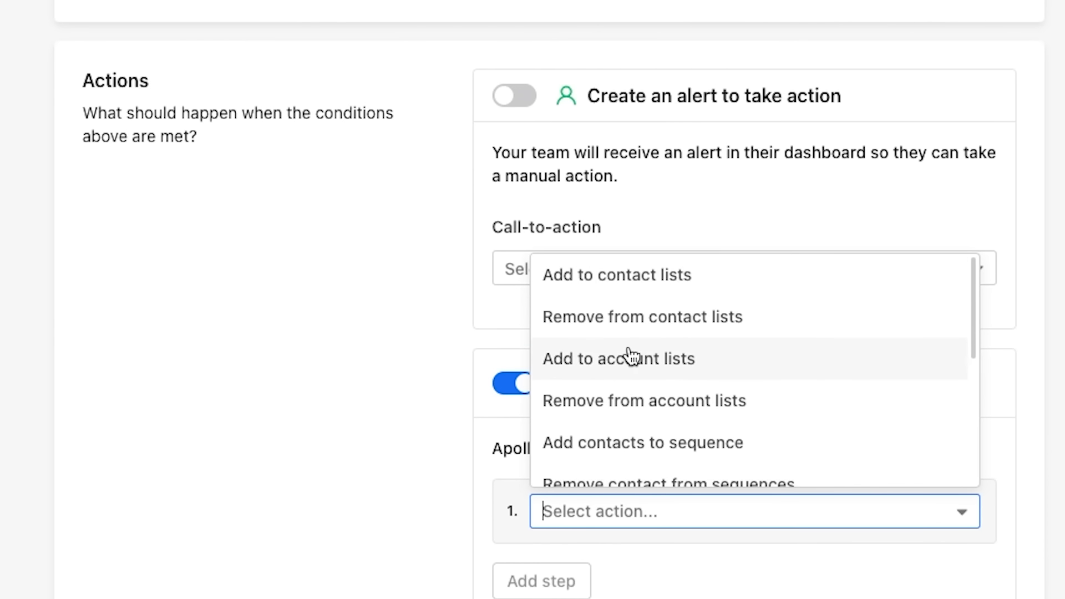
pyautogui.scroll(-1, 630, 357)
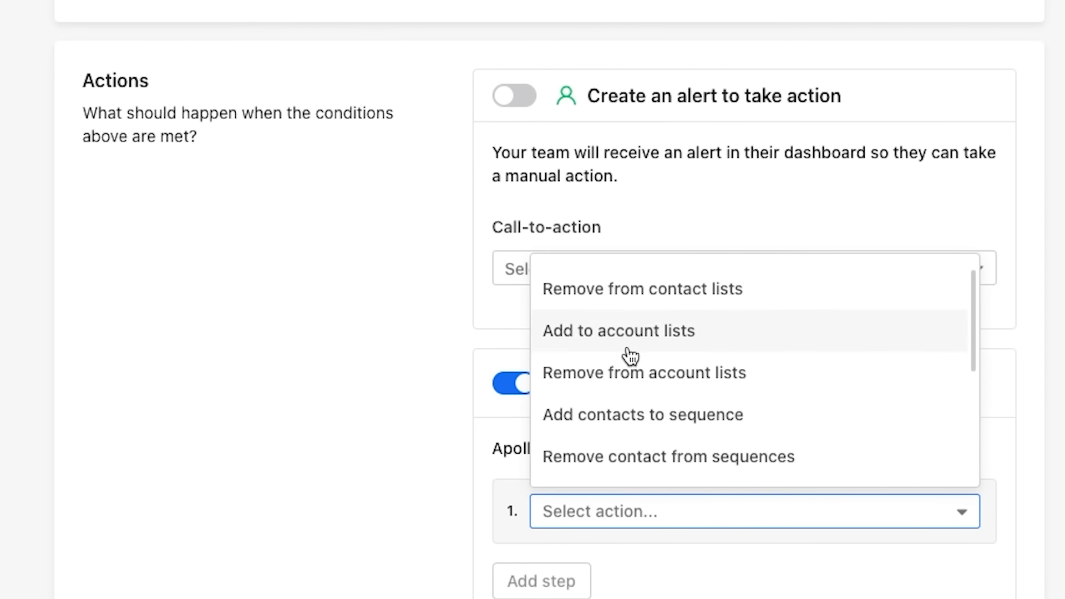
pyautogui.click(616, 419)
pyautogui.scroll(-6, 401, 411)
pyautogui.click(609, 247)
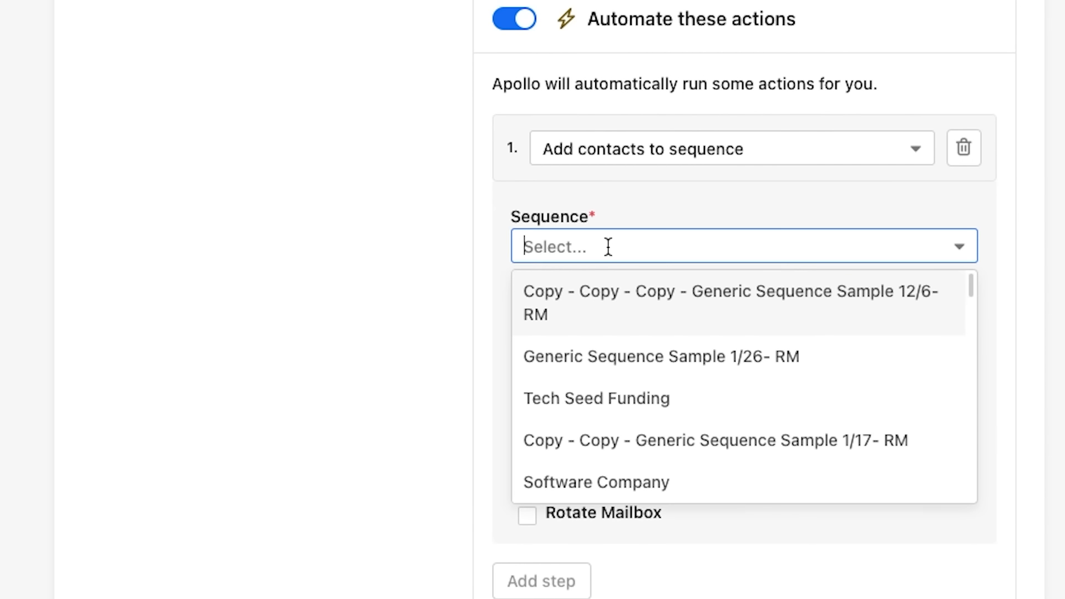
pyautogui.scroll(-5, 604, 309)
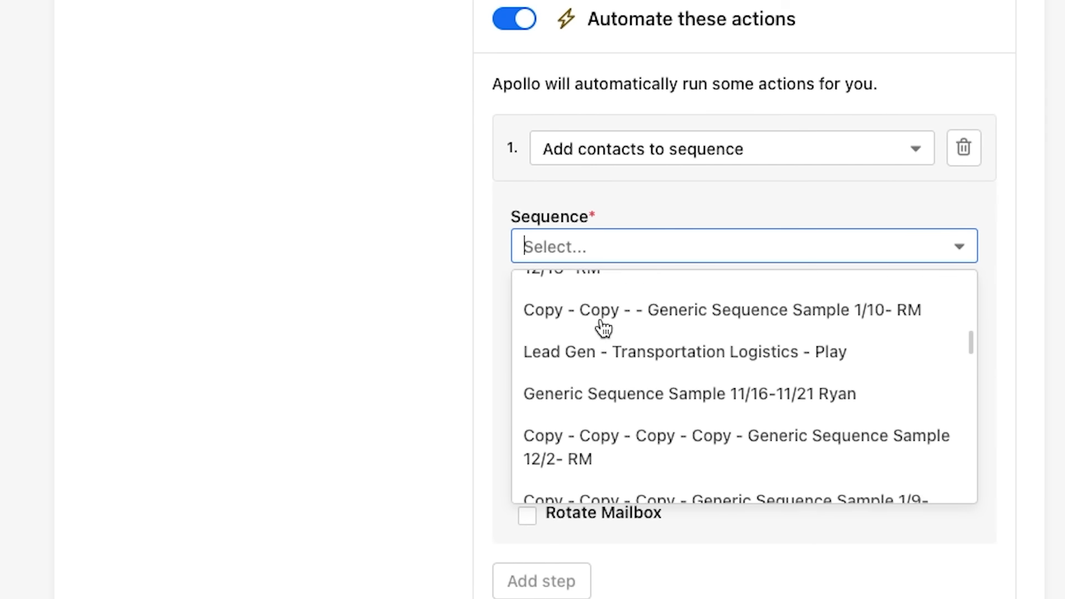
pyautogui.click(590, 283)
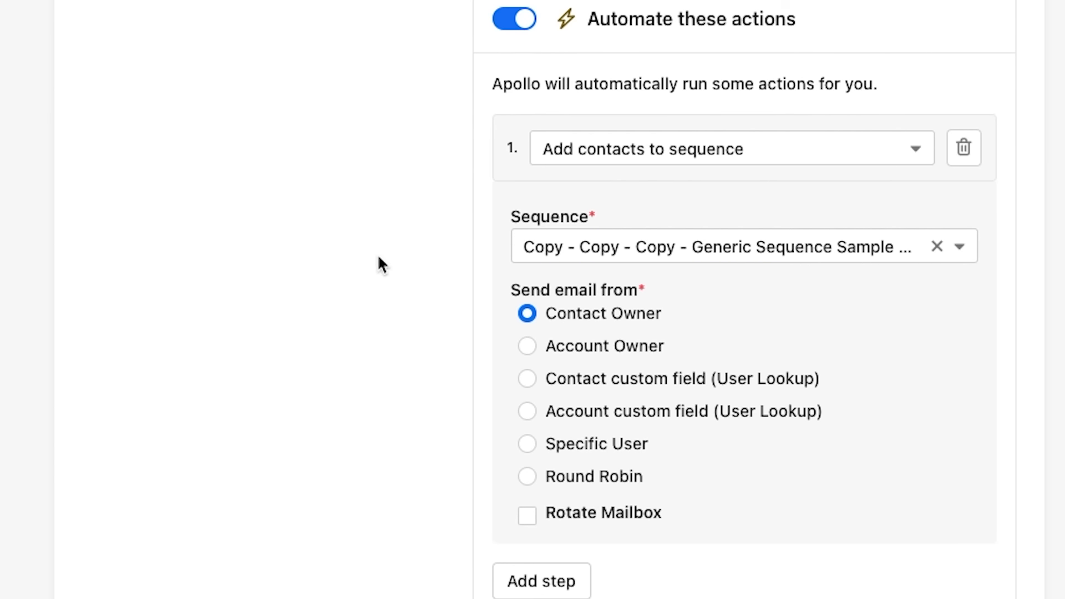
# - Enable mailbox rotation through direct mailboxes only, then add a second action step
pyautogui.tripleClick(556, 284)
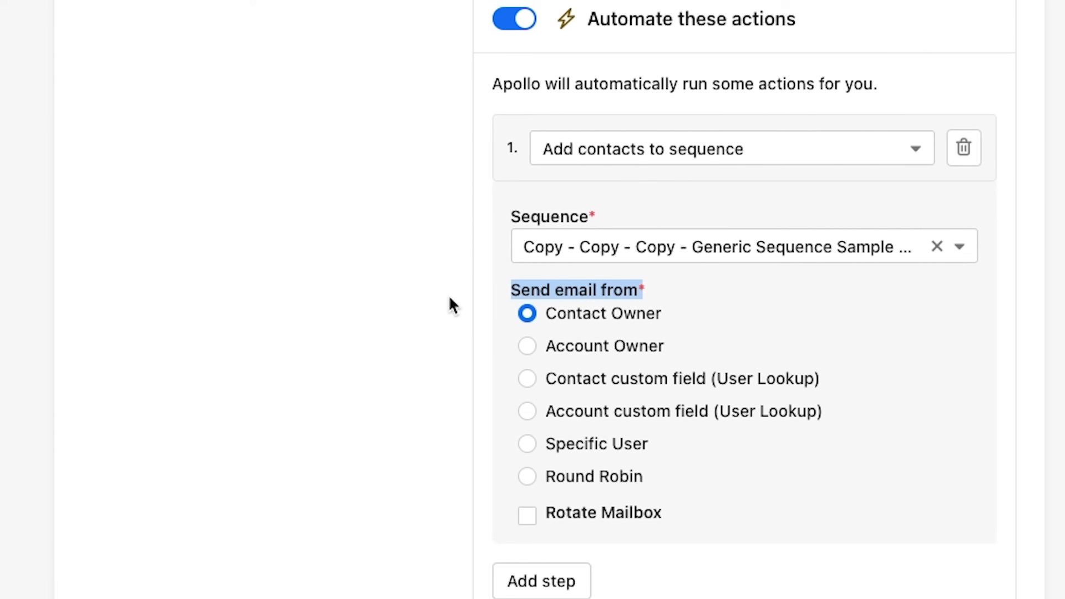
pyautogui.click(485, 278)
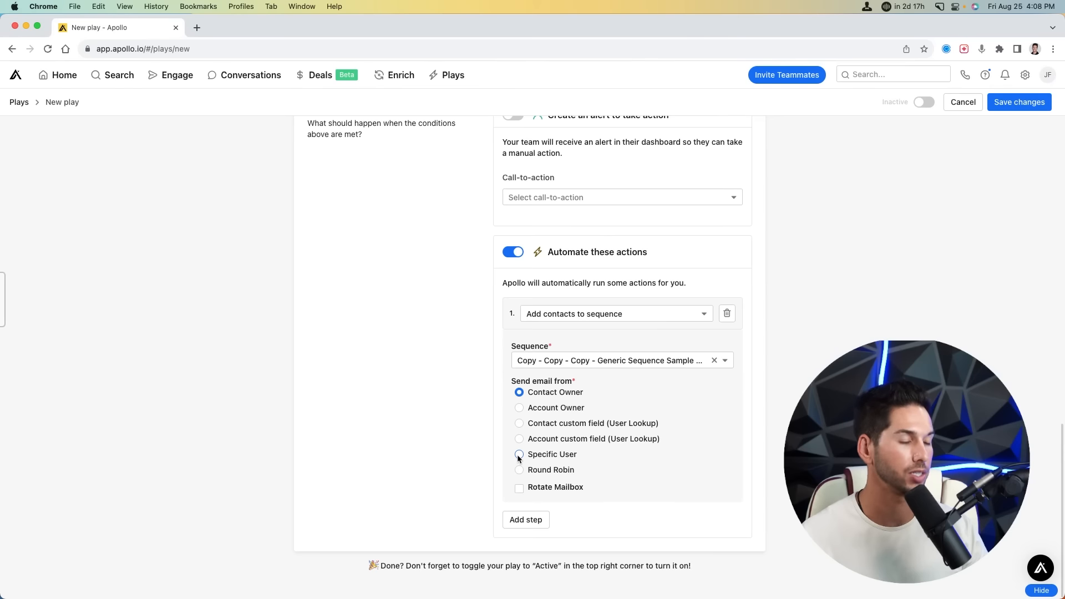
pyautogui.click(519, 489)
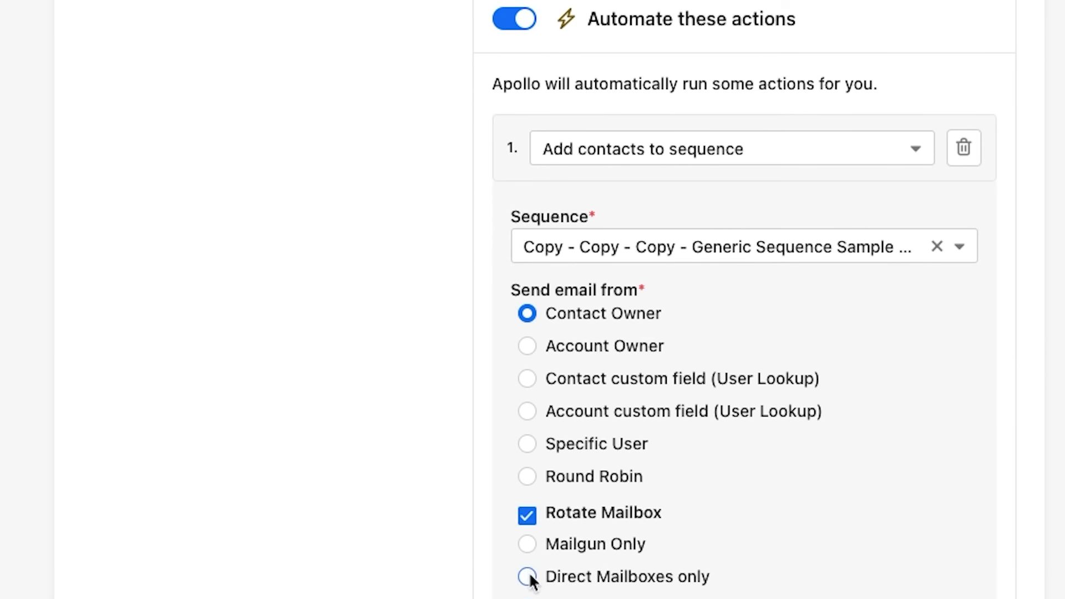
pyautogui.click(519, 518)
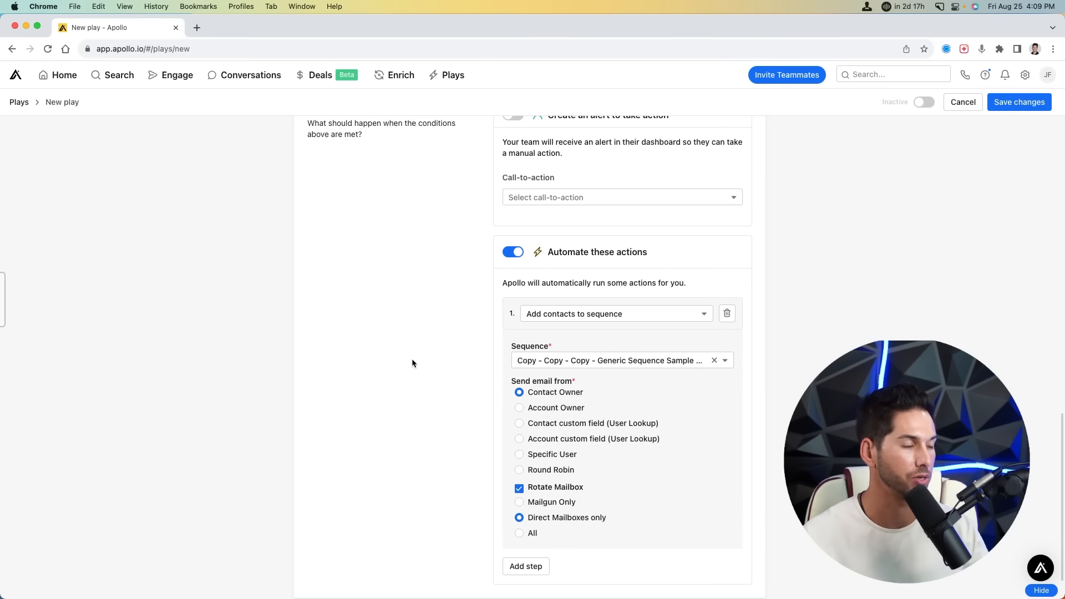
pyautogui.scroll(-2, 407, 330)
pyautogui.scroll(-1, 405, 333)
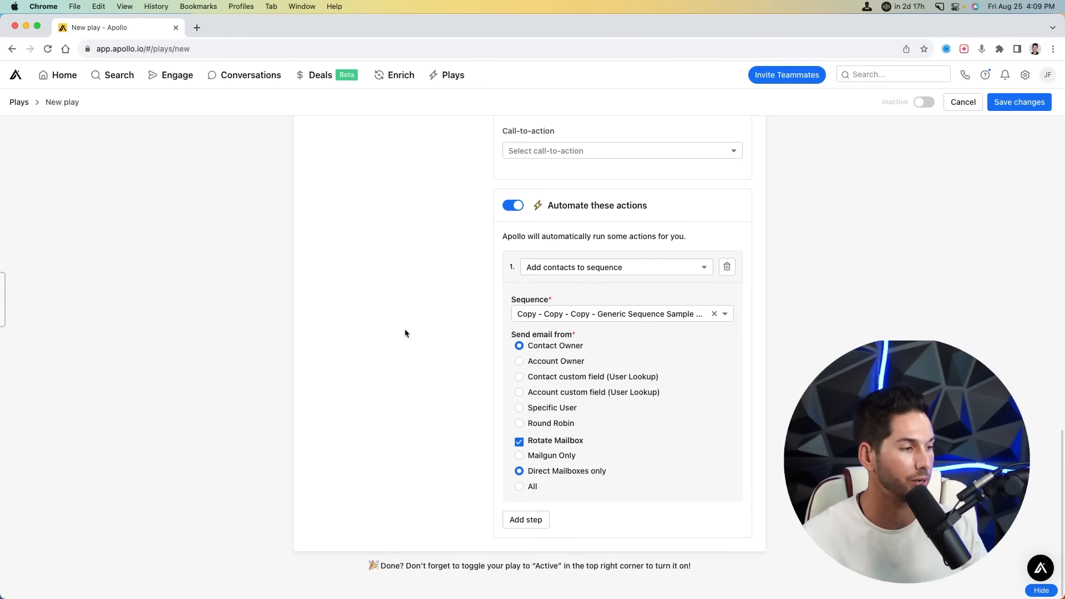
pyautogui.click(526, 520)
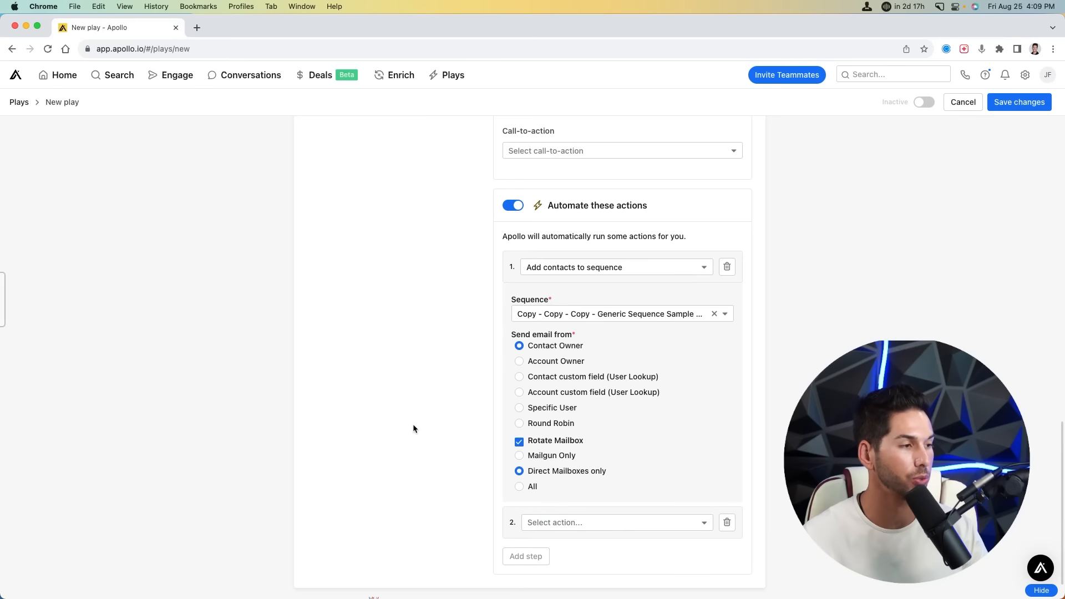
# - Set the play's step 2 action to Add to contact lists, targeting the Owners 3 list
pyautogui.scroll(-2, 414, 426)
pyautogui.click(583, 493)
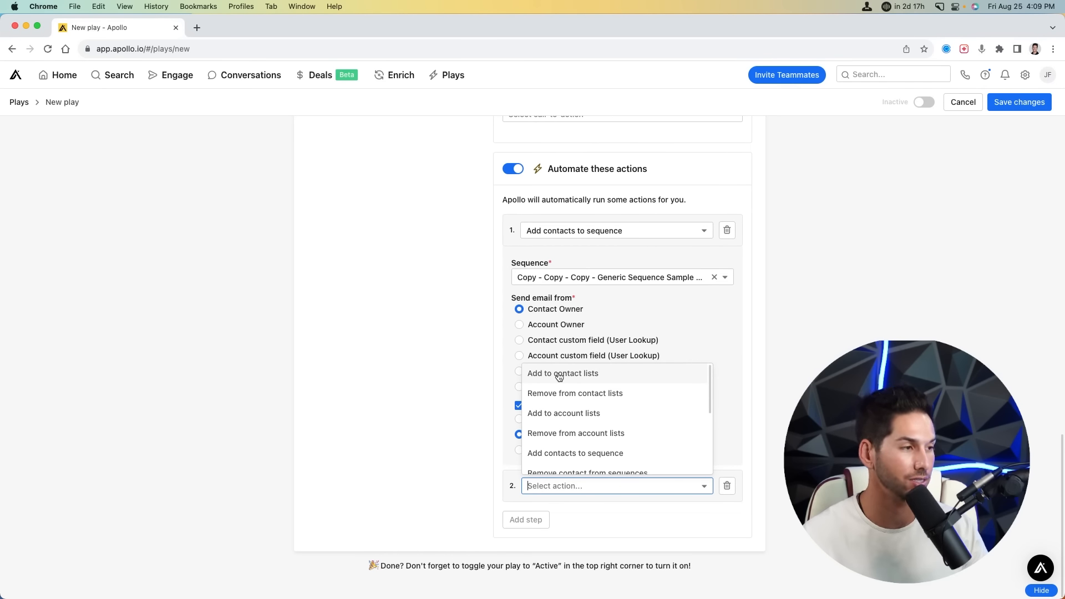
pyautogui.click(560, 377)
pyautogui.scroll(-2, 474, 421)
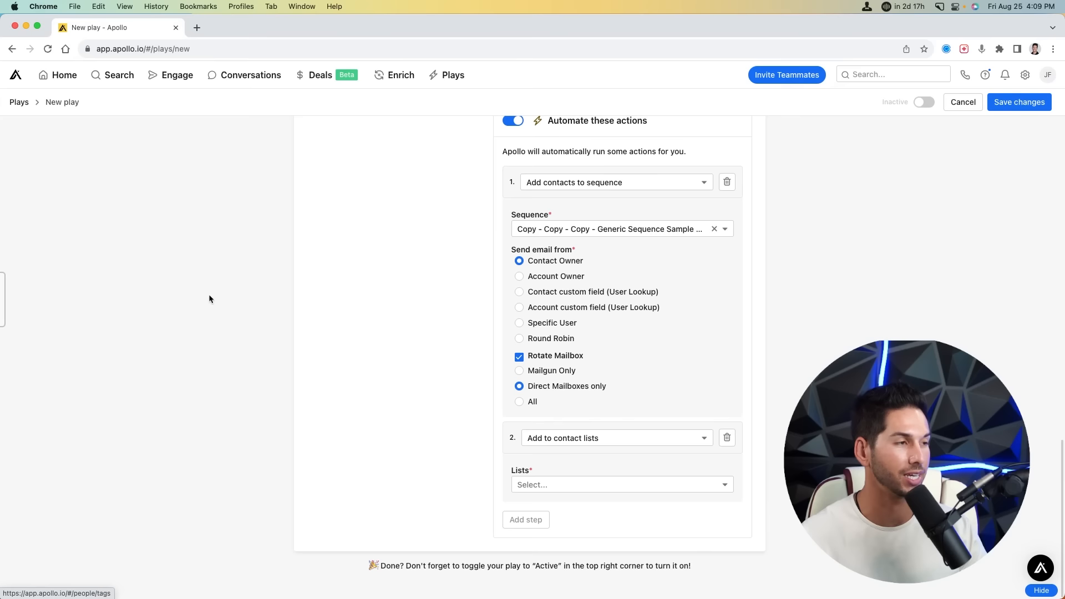
pyautogui.click(549, 485)
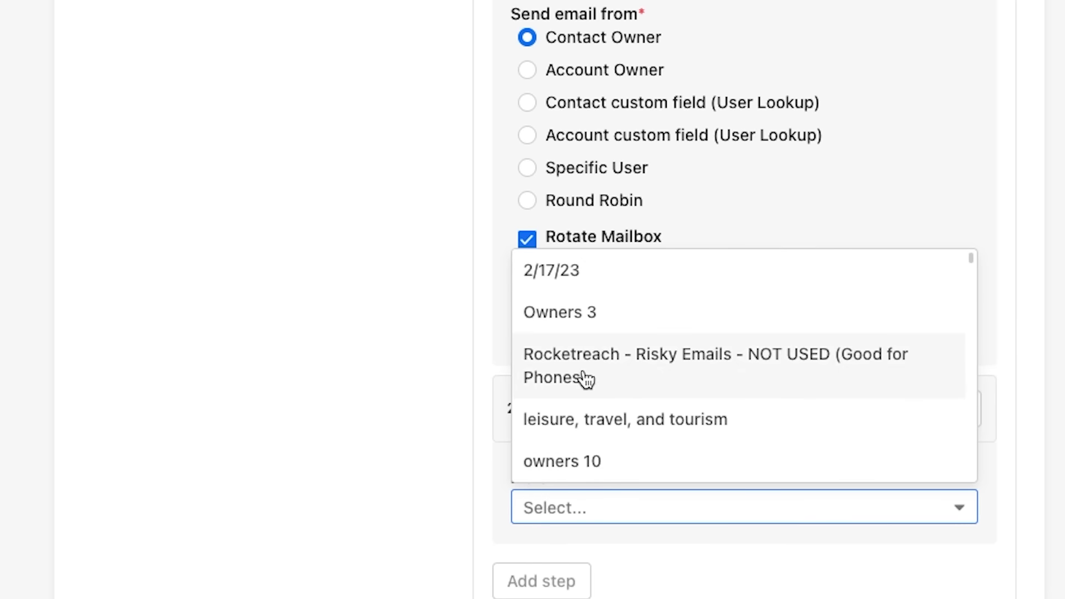
pyautogui.click(543, 400)
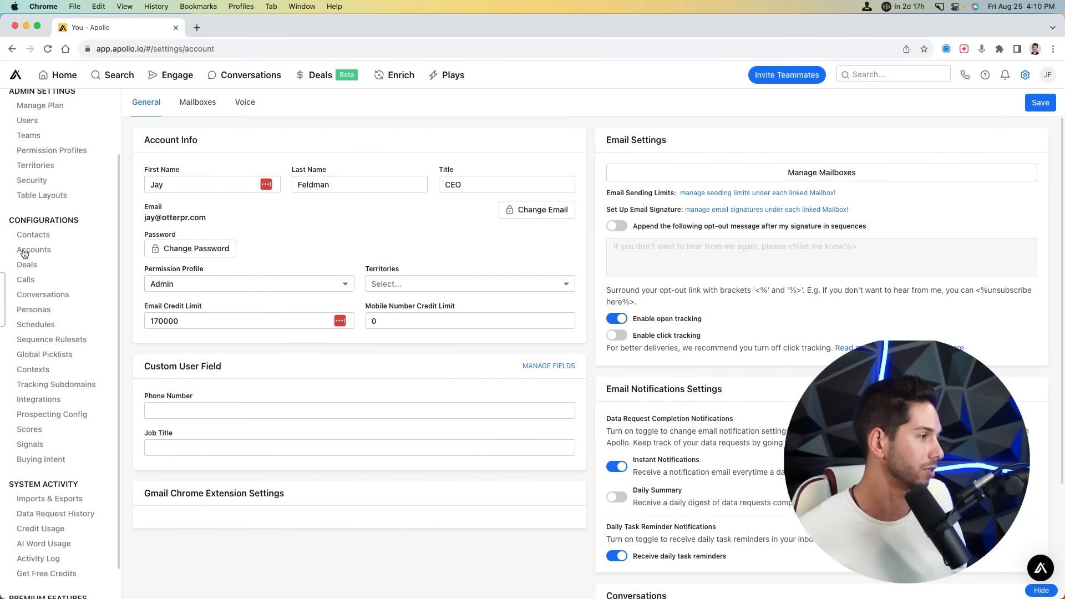
# - Review the Mailboxes, Voice and General settings tabs, then open the Users and Teams settings
pyautogui.scroll(3, 24, 254)
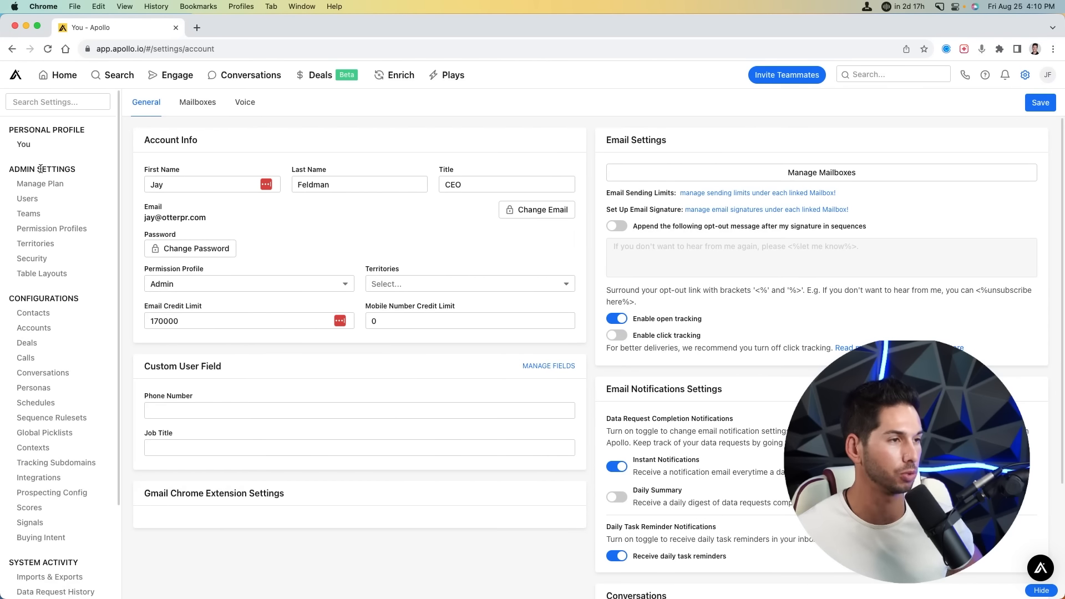
pyautogui.click(191, 111)
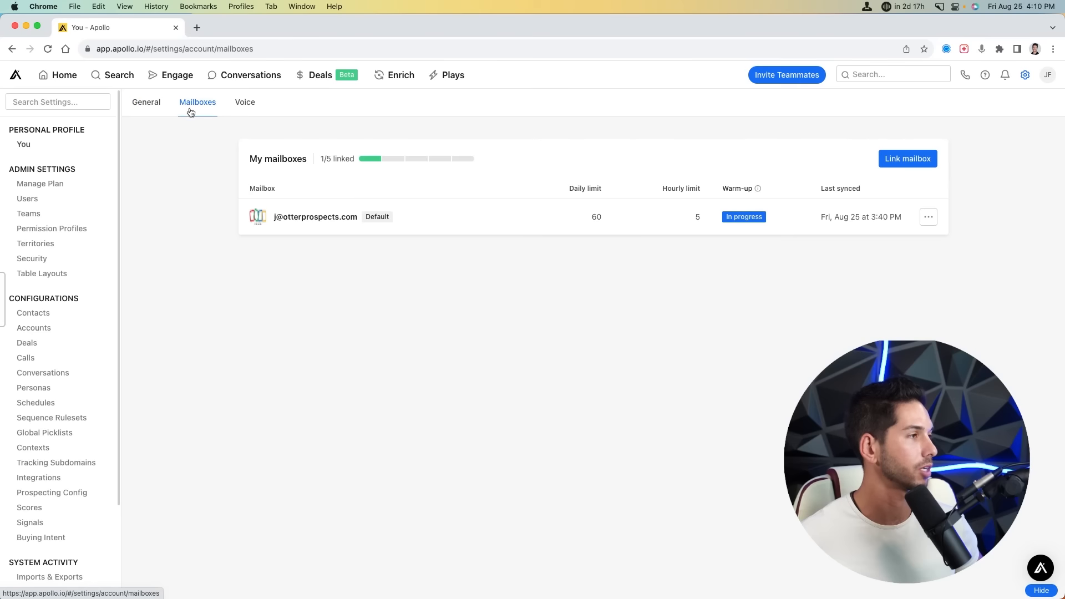
pyautogui.click(245, 106)
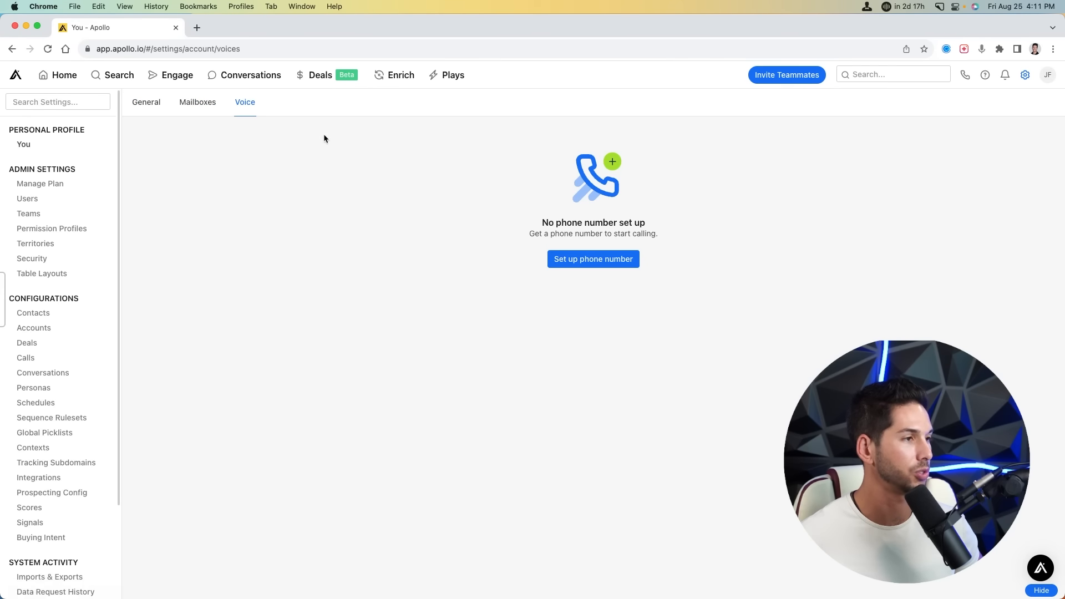
pyautogui.click(154, 106)
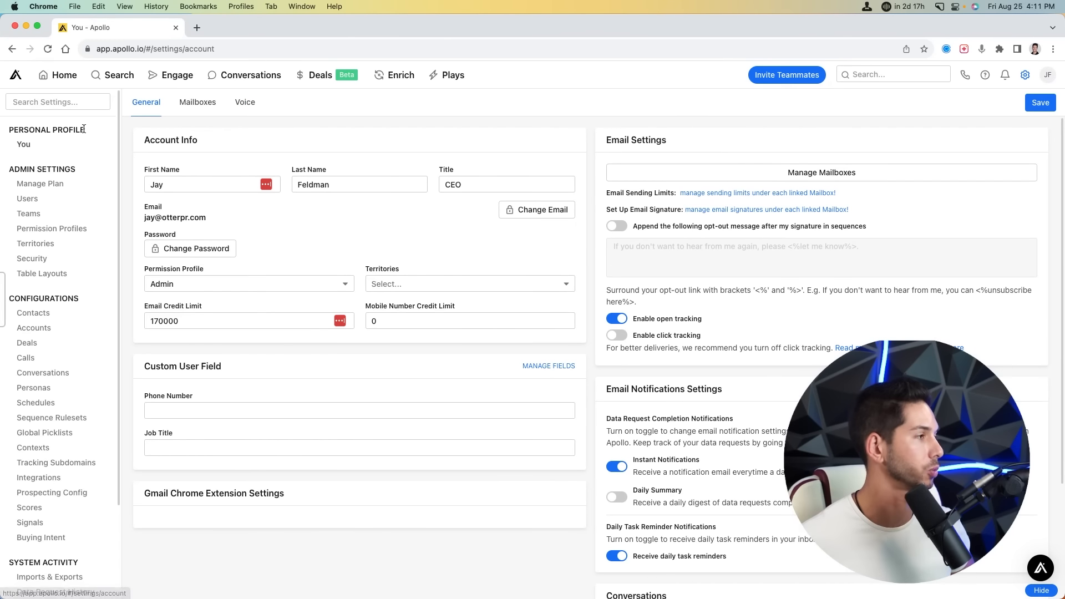
pyautogui.click(28, 199)
pyautogui.click(26, 215)
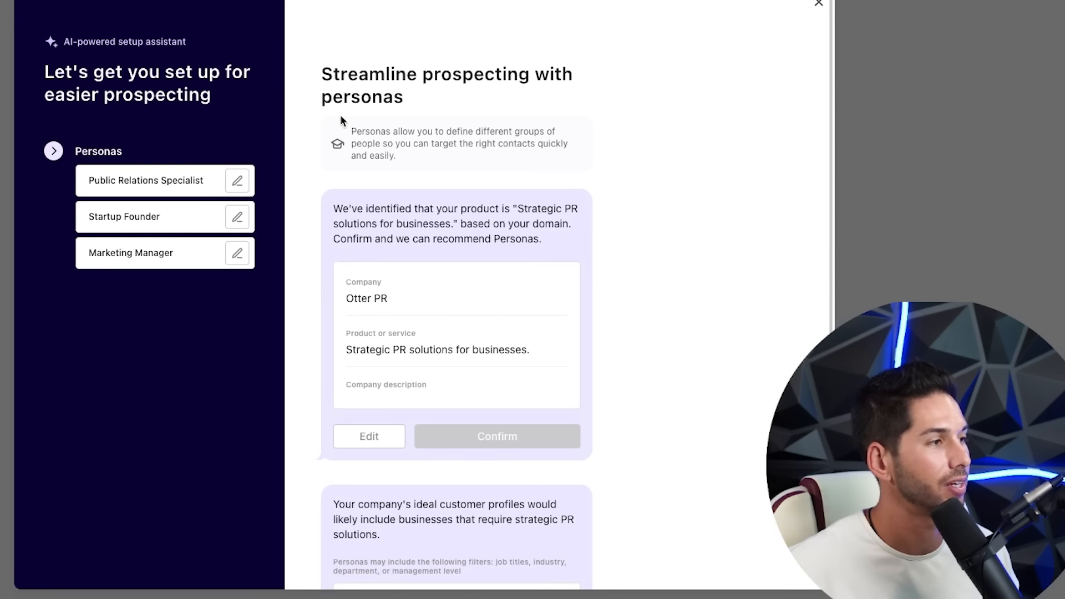
# - Confirm the Public Relations Specialist, Startup Founder and Marketing Manager personas and finish the setup assistant
pyautogui.tripleClick(344, 82)
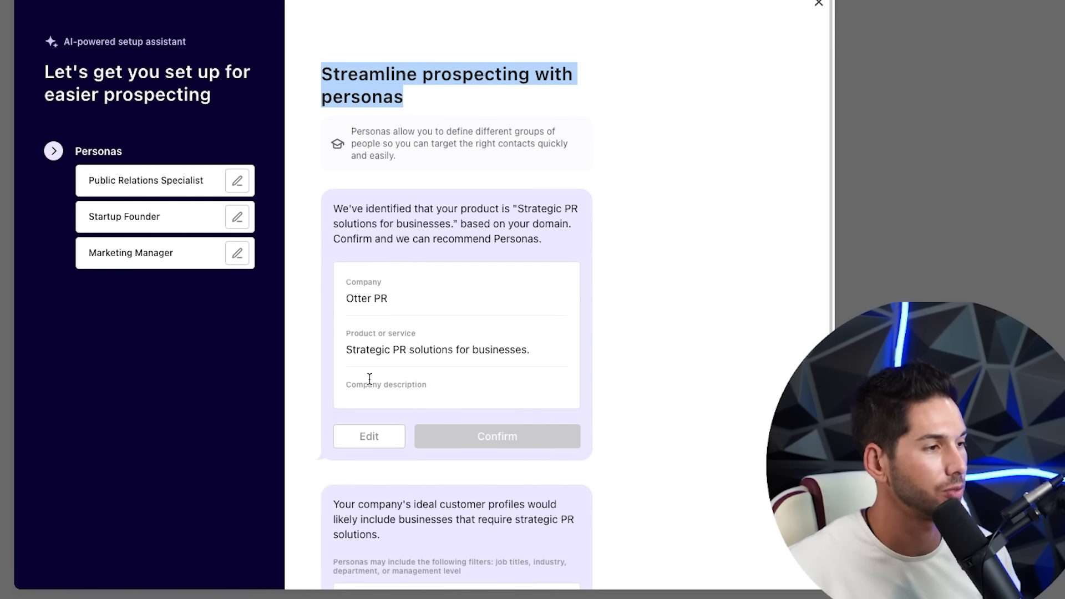
pyautogui.scroll(-4, 432, 333)
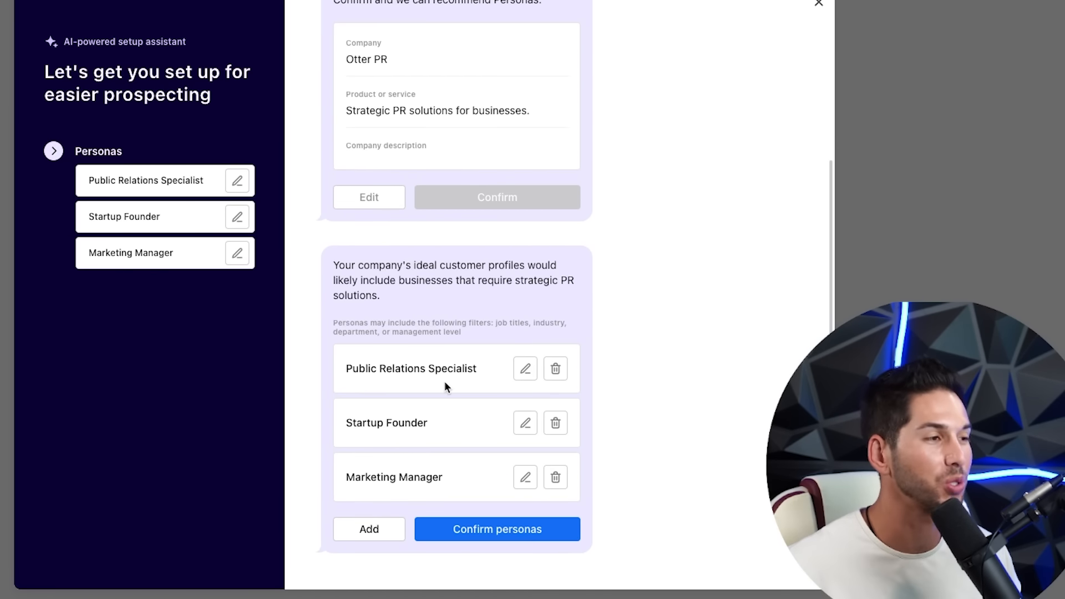
pyautogui.click(490, 531)
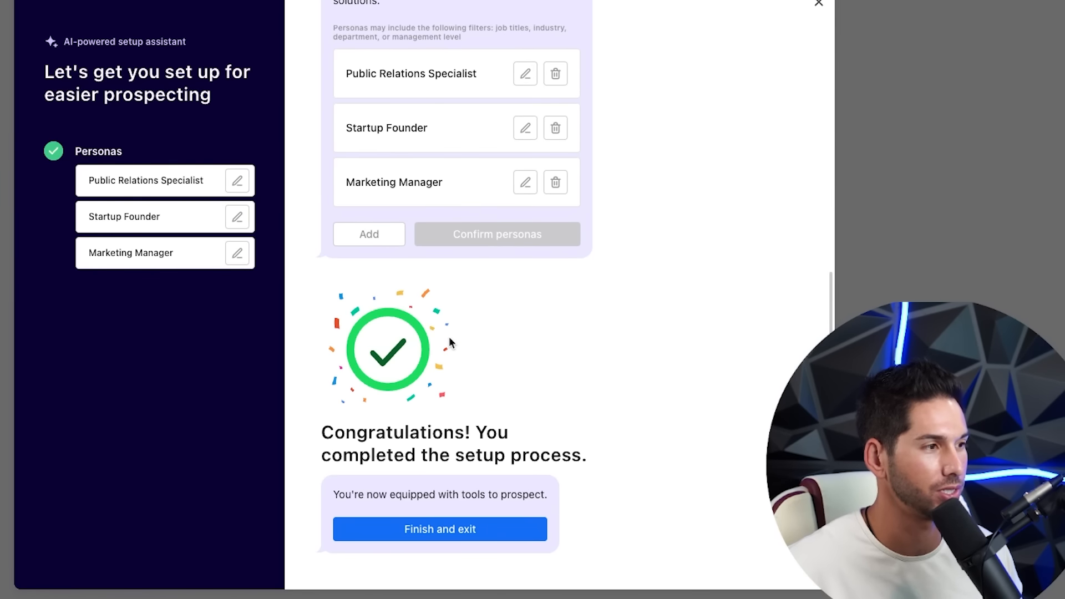
pyautogui.click(441, 528)
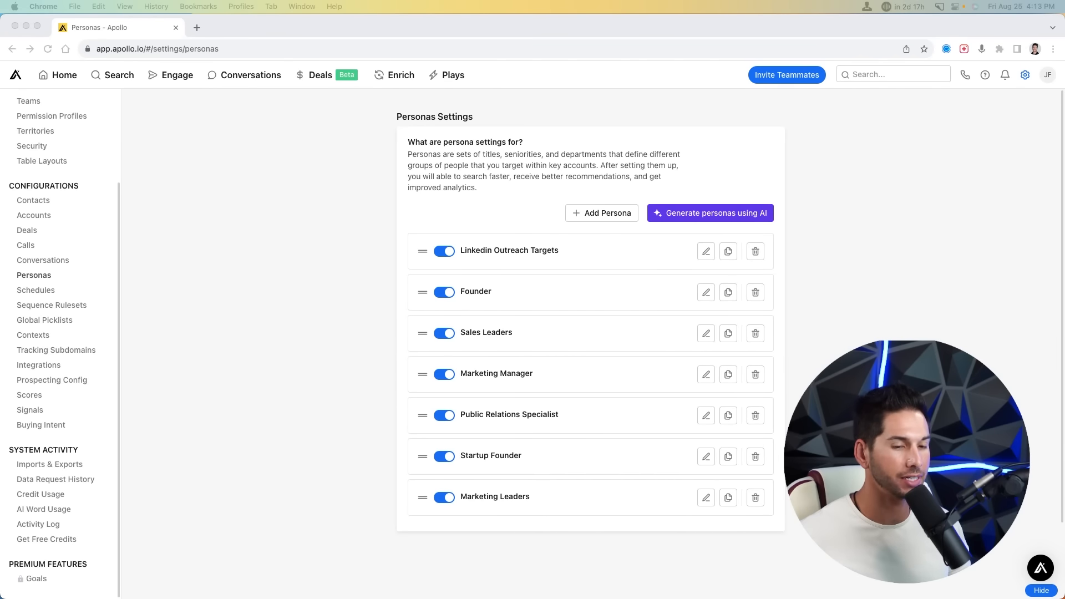
pyautogui.click(36, 351)
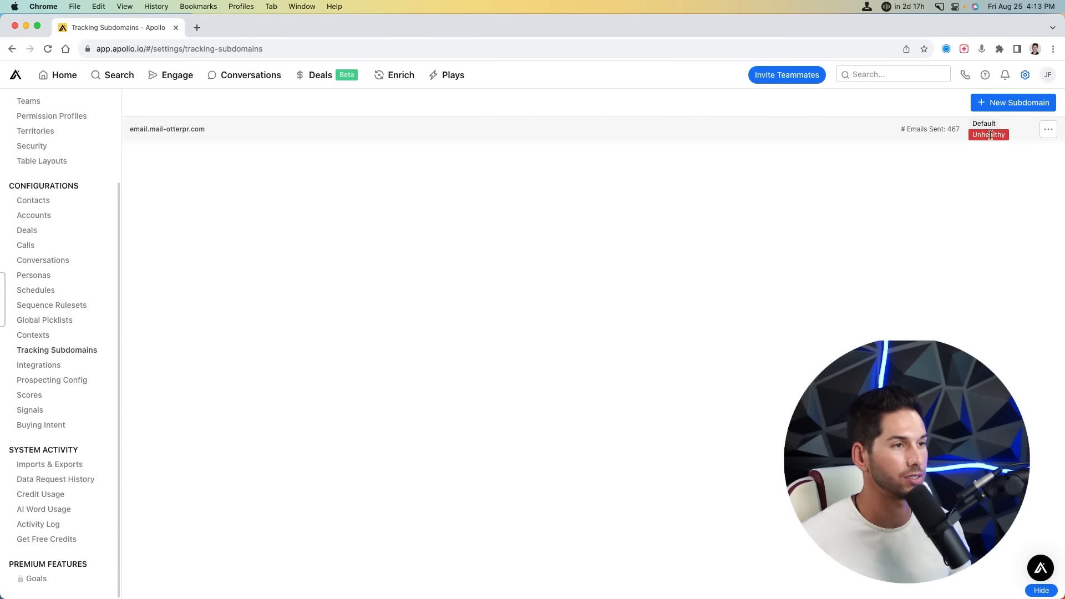
# - Start a new tracking subdomain, consult the custom subdomain support article, then dismiss the dialog
pyautogui.click(1022, 105)
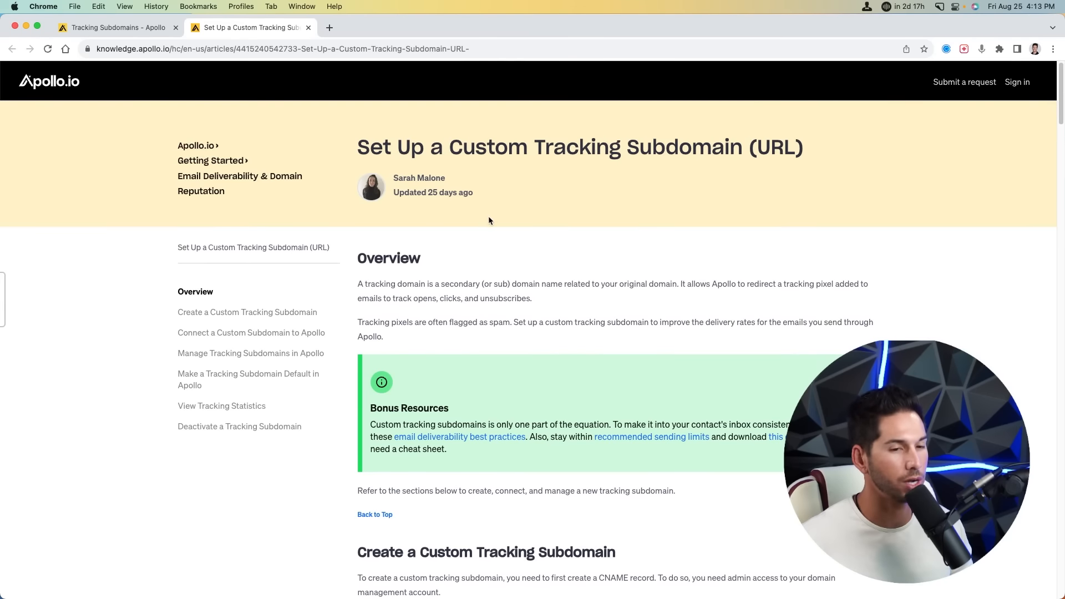
pyautogui.scroll(-5, 481, 219)
pyautogui.scroll(-6, 477, 222)
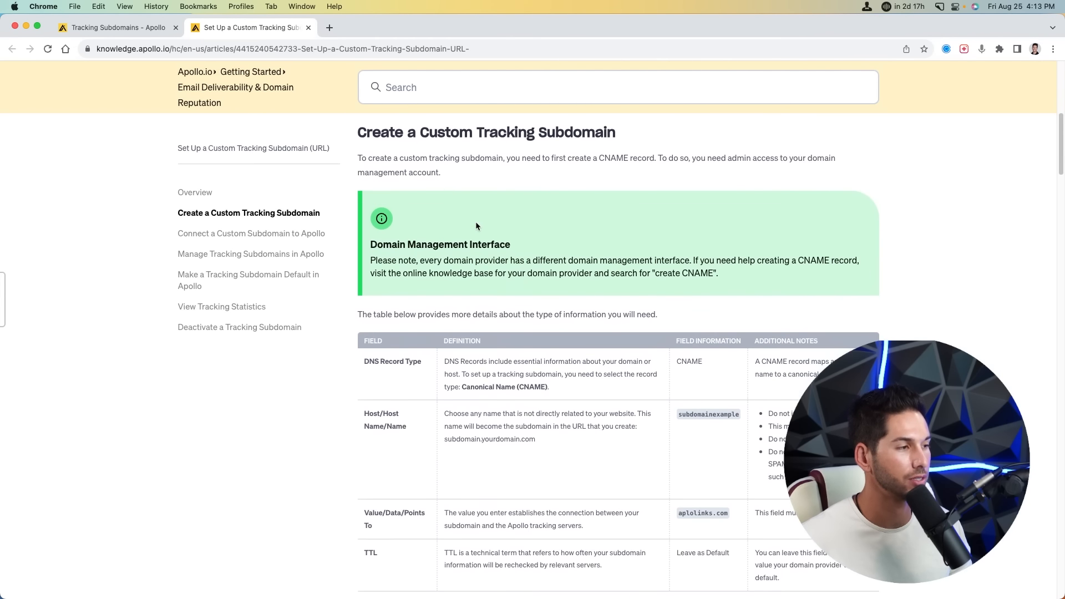
pyautogui.scroll(-6, 475, 222)
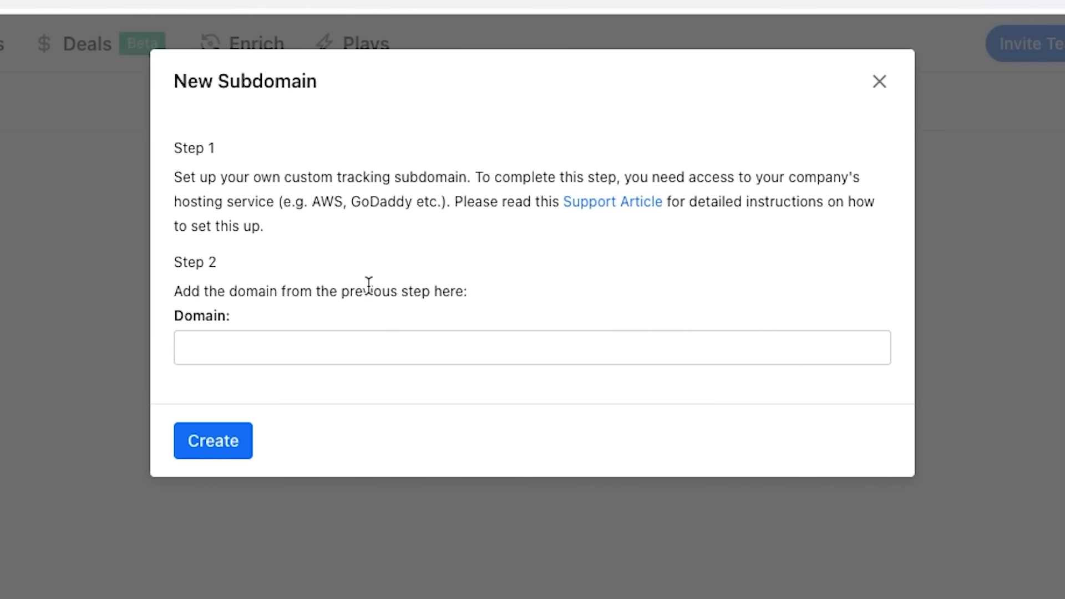
pyautogui.click(248, 345)
pyautogui.click(497, 190)
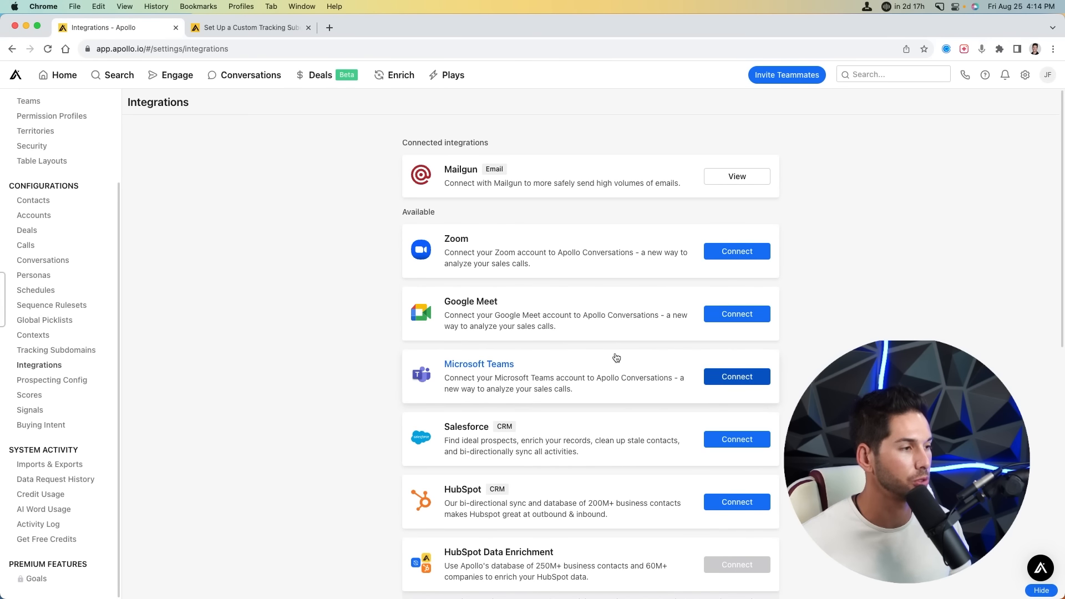
# - Browse the available integrations such as Mailgun, Zoom and Salesforce, then view the Imports & Exports history
pyautogui.scroll(-3, 610, 360)
pyautogui.scroll(-6, 503, 280)
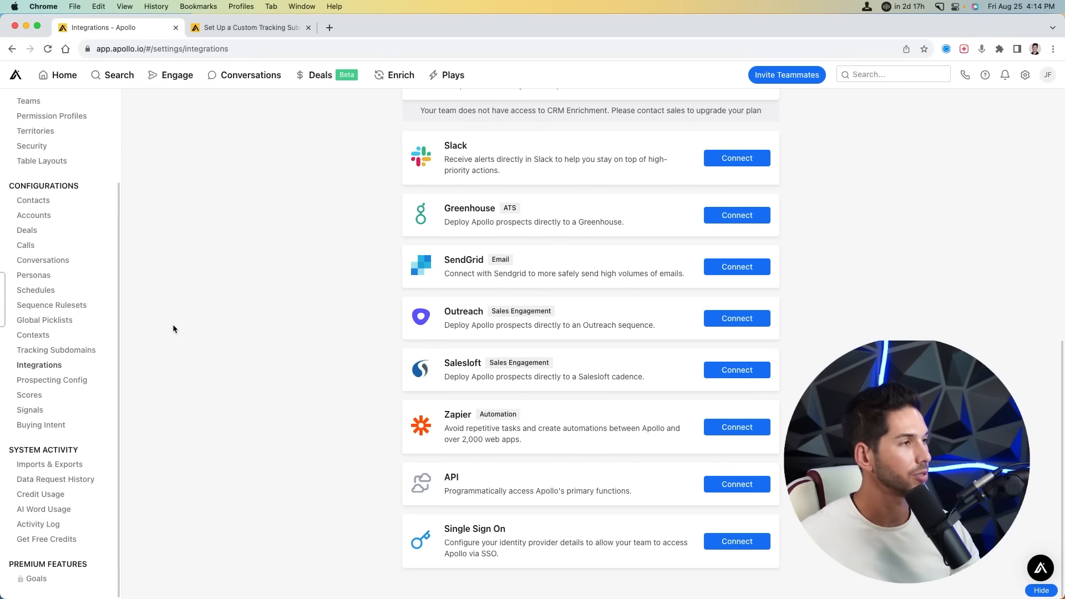
pyautogui.moveTo(114, 77)
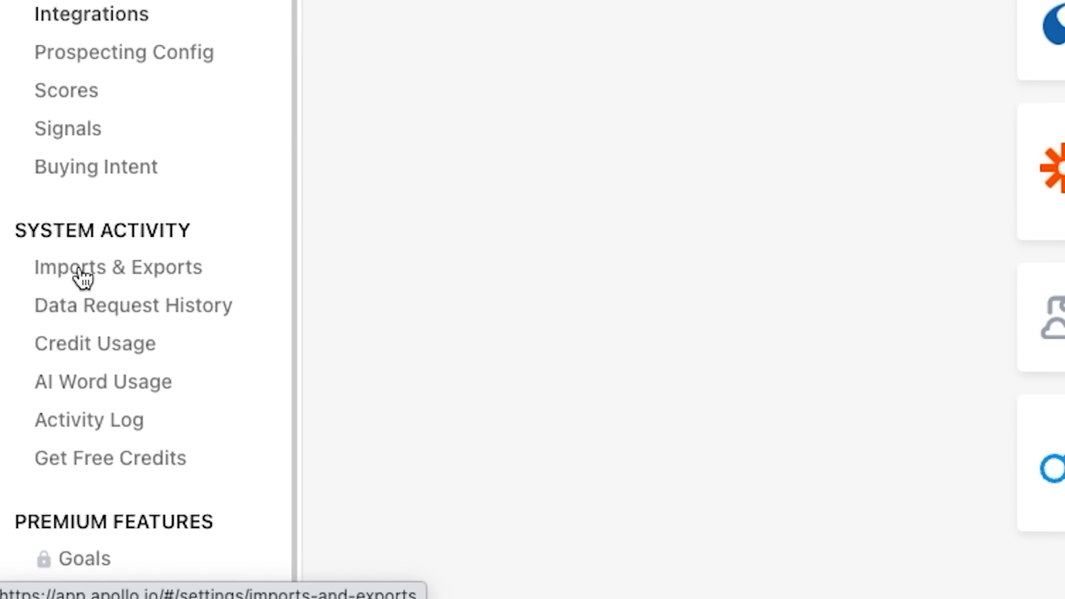
pyautogui.click(83, 277)
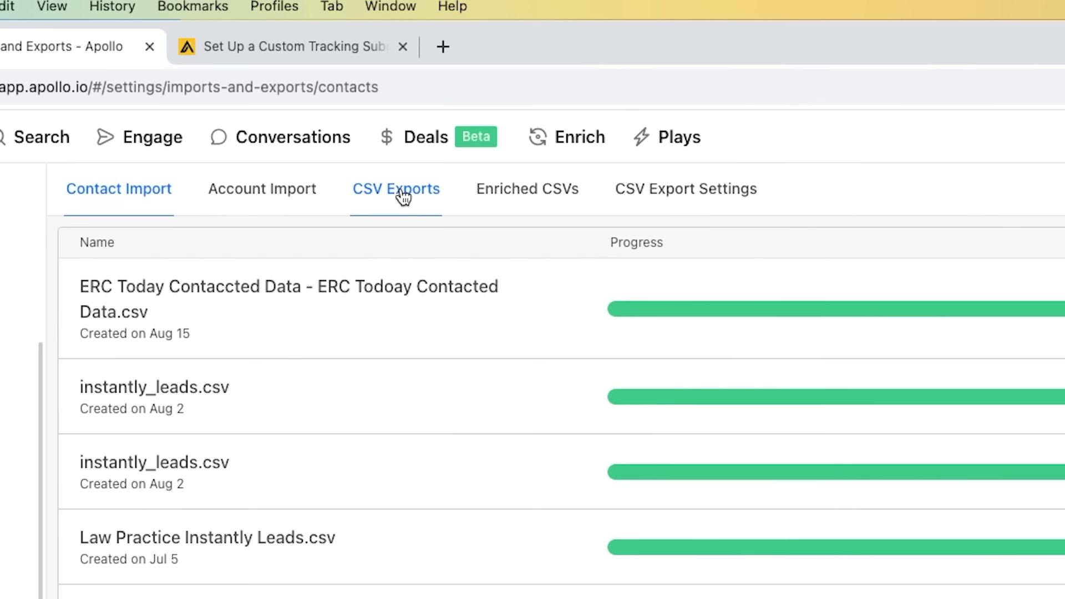
# - Check past CSV exports, then review which fields the Contact CSV Export includes
pyautogui.click(403, 197)
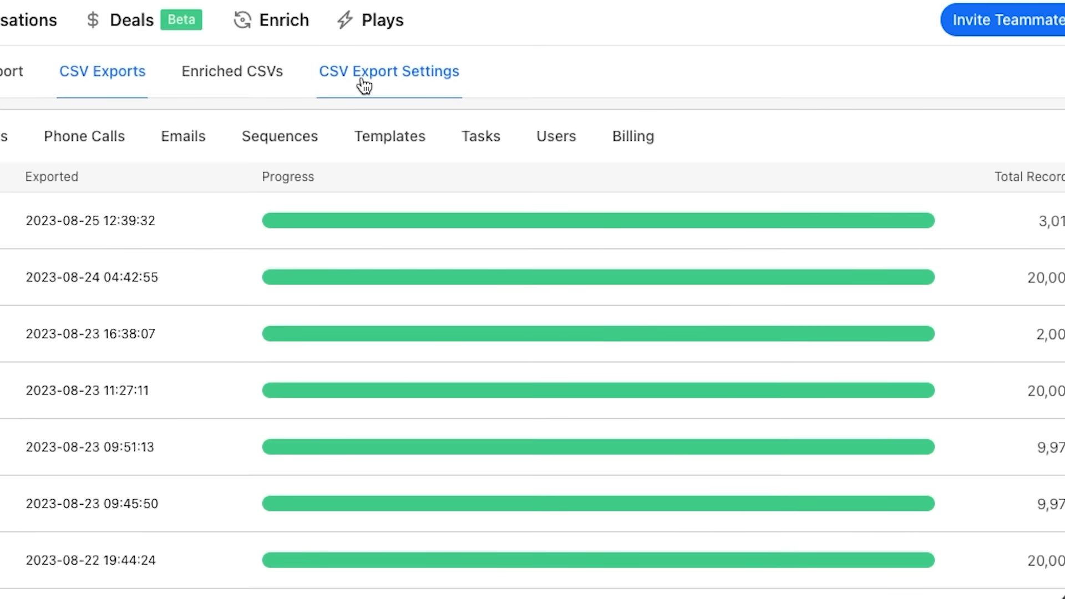
pyautogui.click(444, 105)
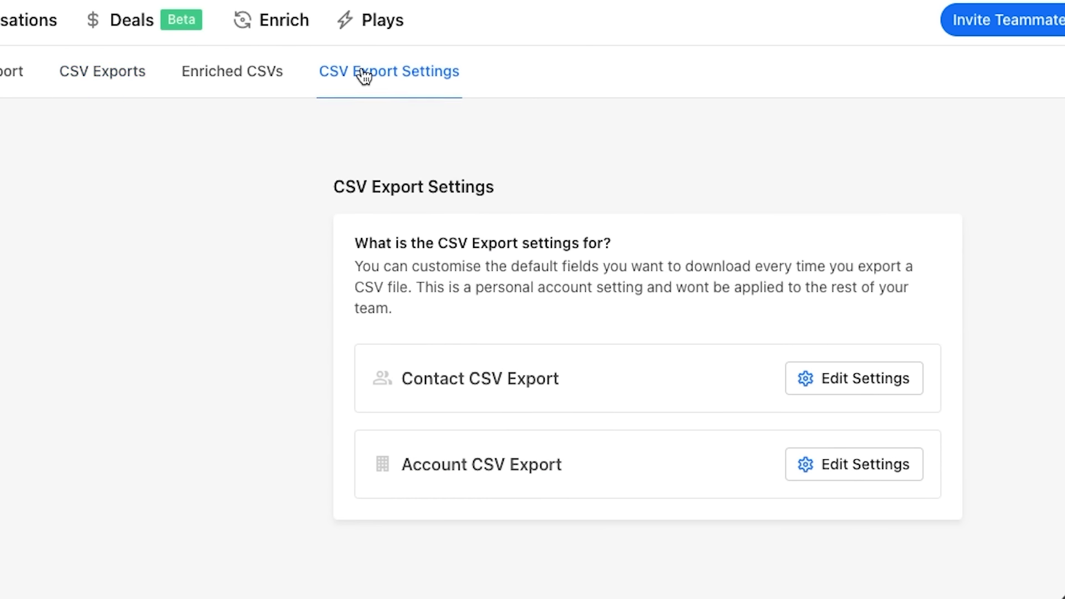
pyautogui.tripleClick(432, 378)
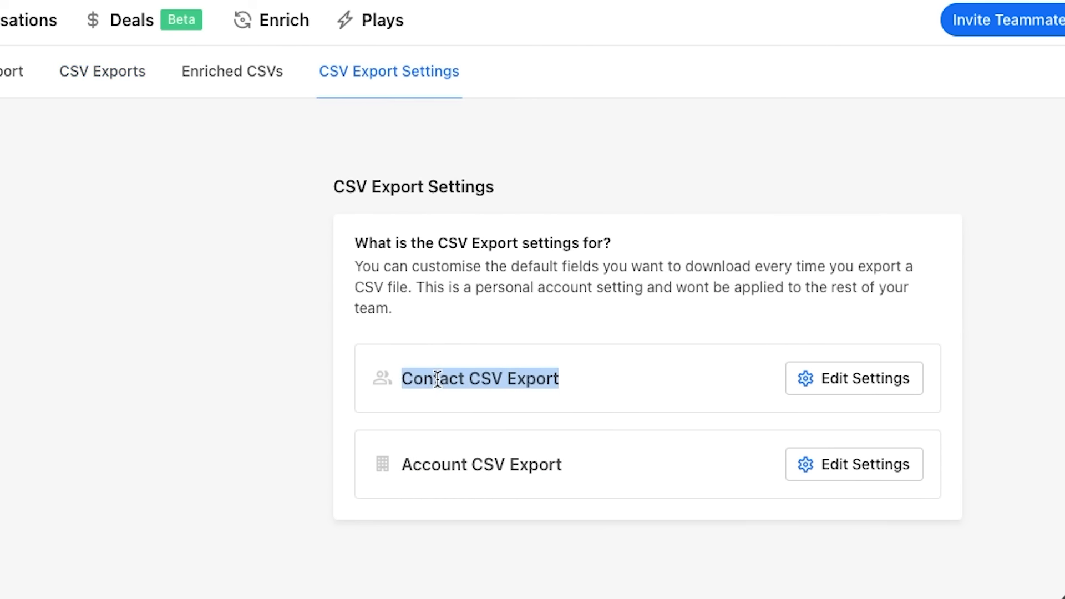
pyautogui.click(875, 387)
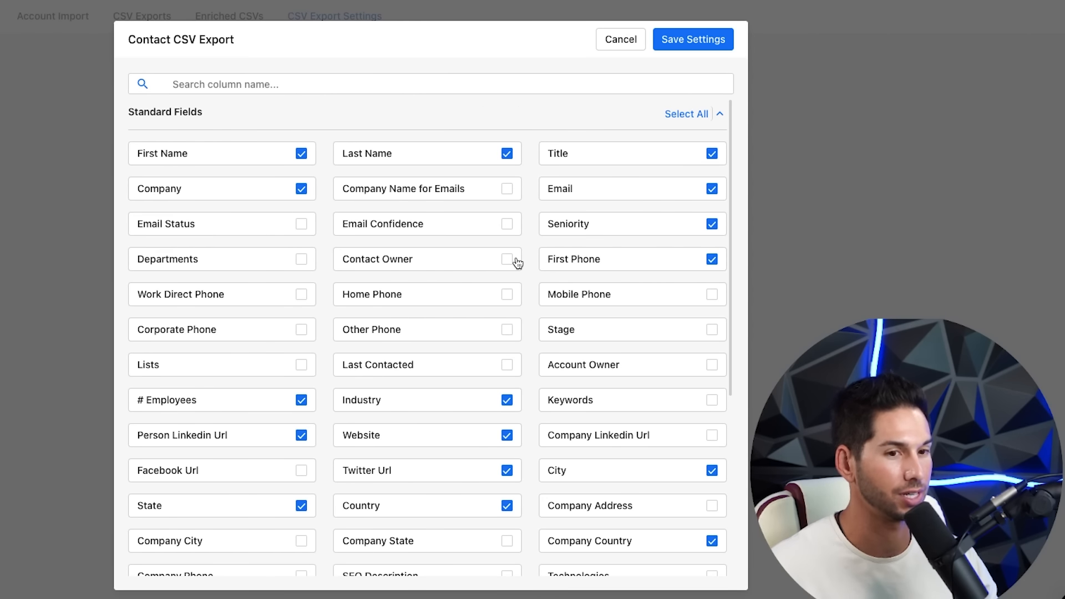
pyautogui.scroll(-3, 513, 261)
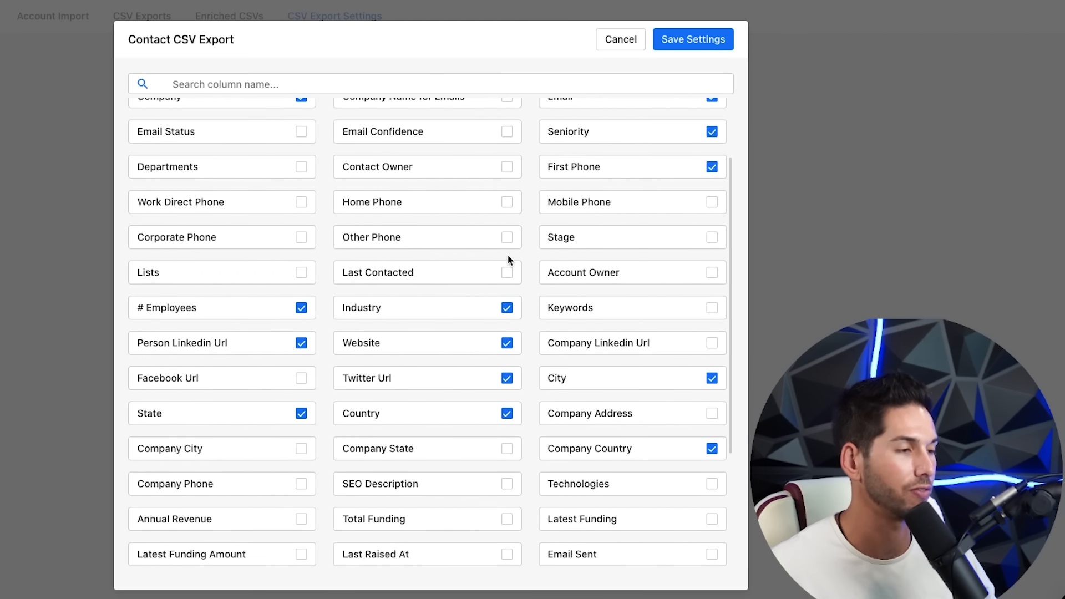
pyautogui.scroll(-5, 509, 261)
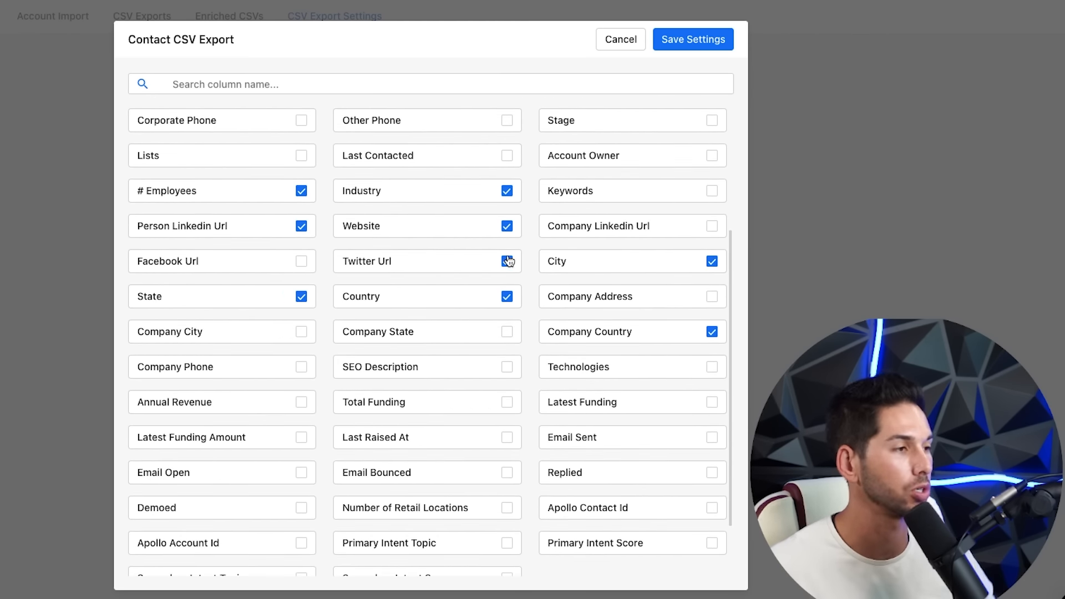